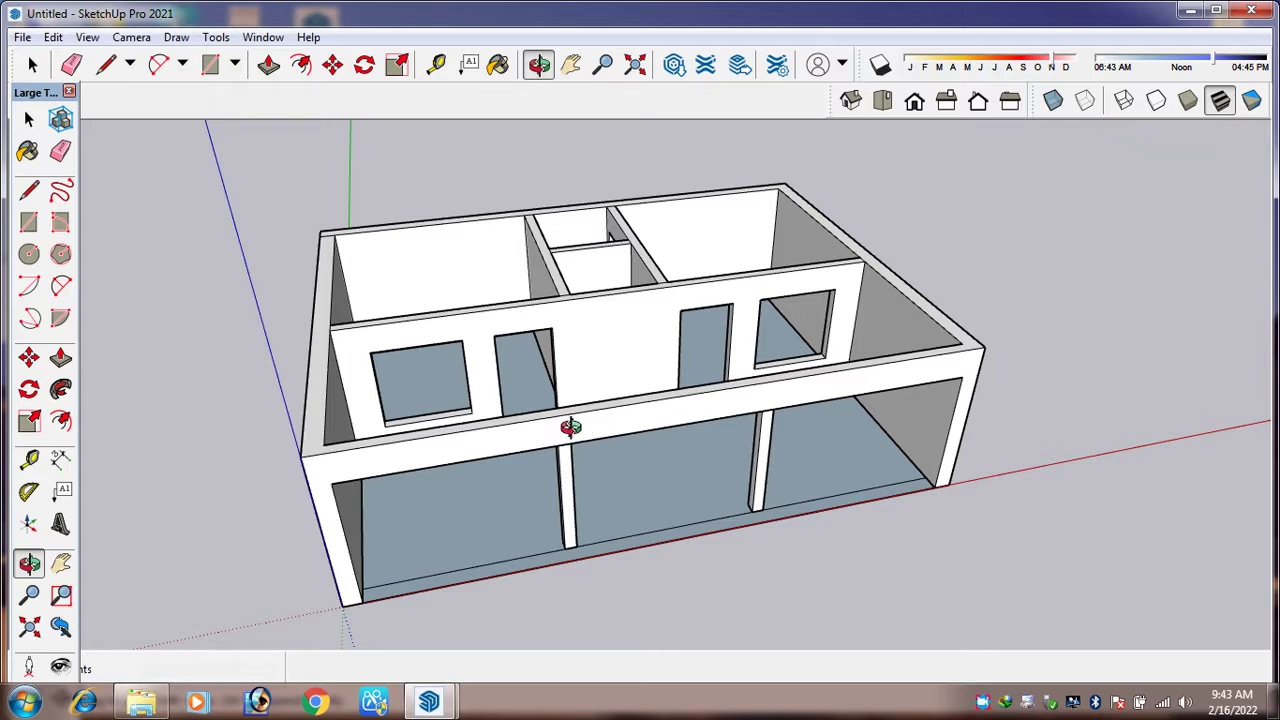
# - Switch to Chrome, search Google for "3d warehouse" and open the 3D Warehouse site
pyautogui.click(315, 708)
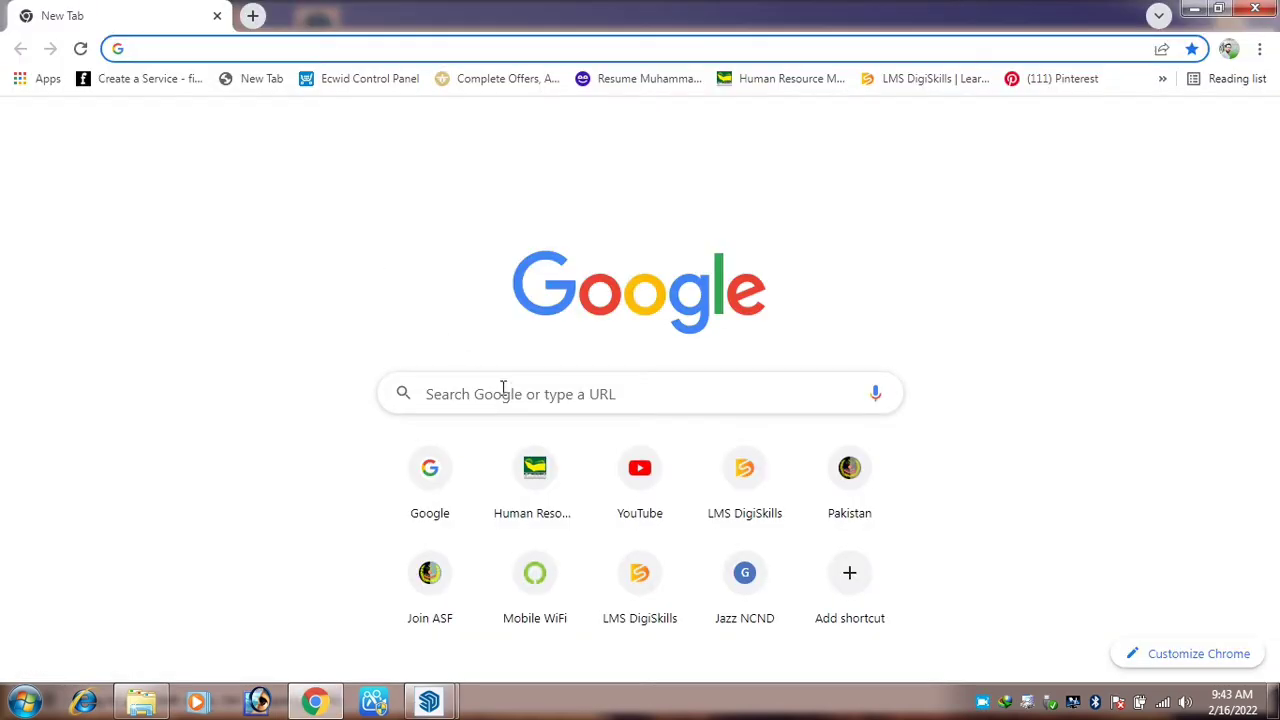
pyautogui.click(519, 391)
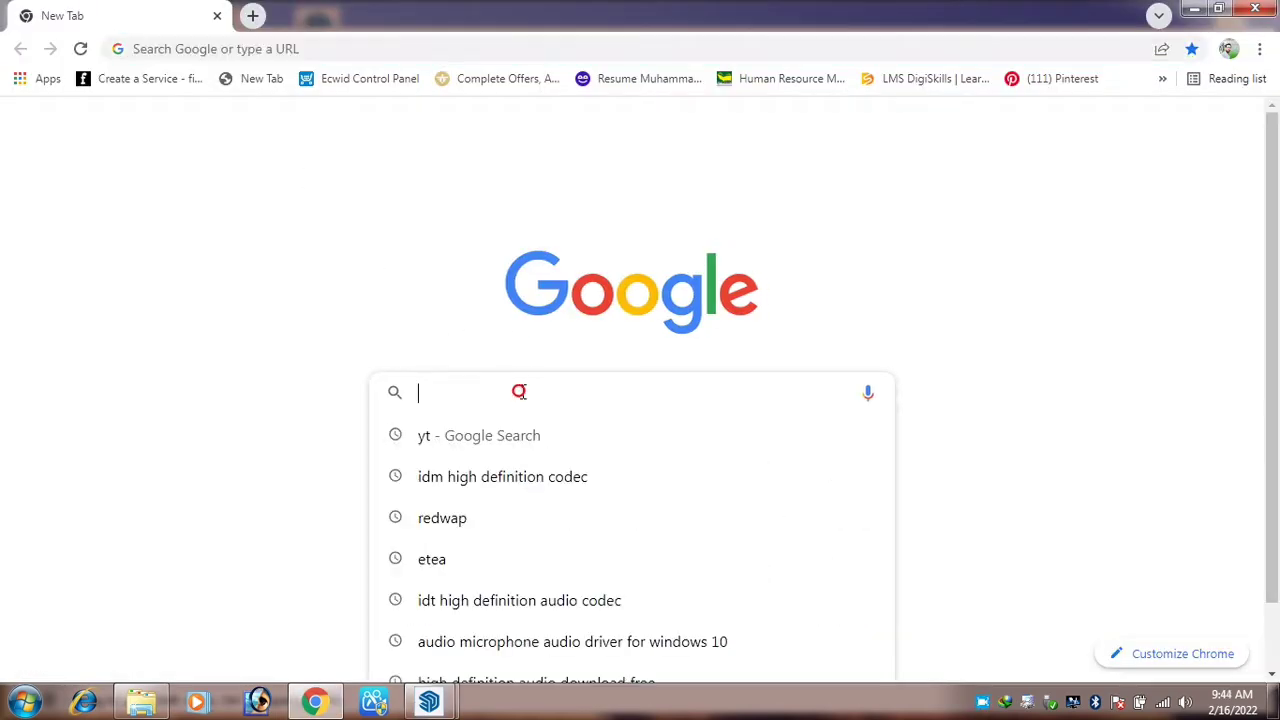
pyautogui.write('3d w')
pyautogui.press('BackSpace')
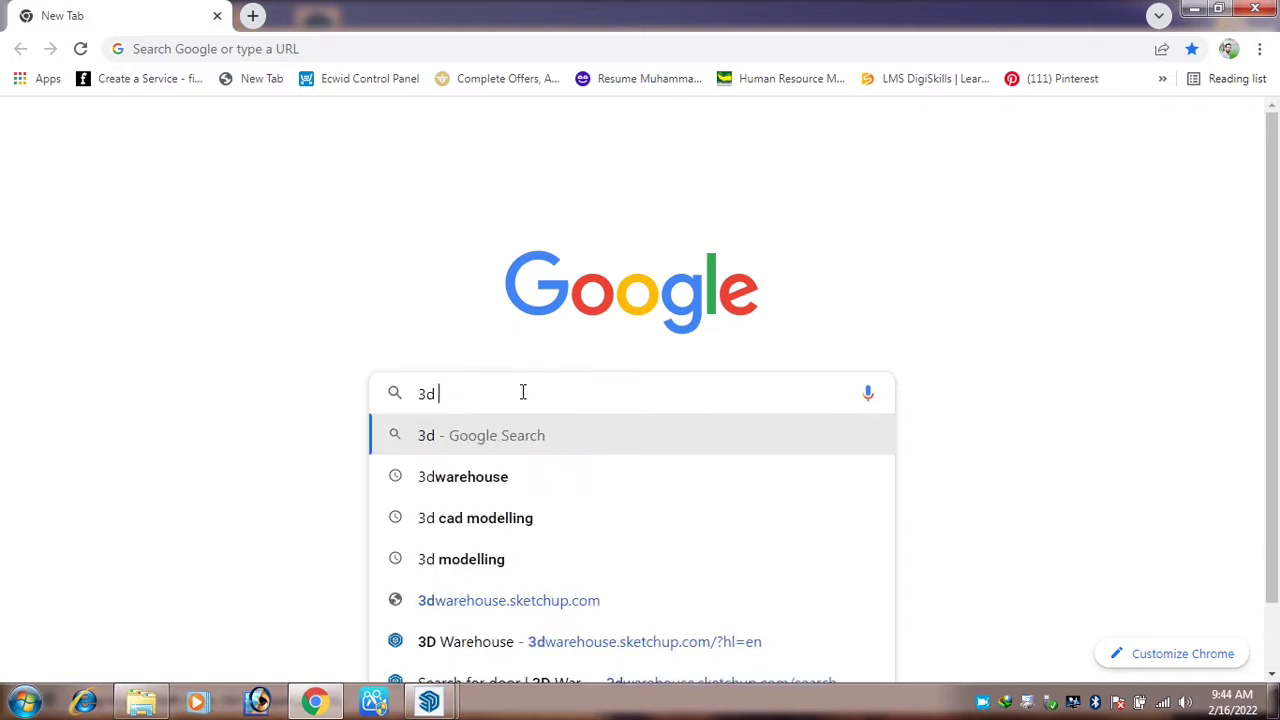
pyautogui.write('ware')
pyautogui.press('BackSpace')
pyautogui.press('BackSpace')
pyautogui.press('BackSpace')
pyautogui.press('BackSpace')
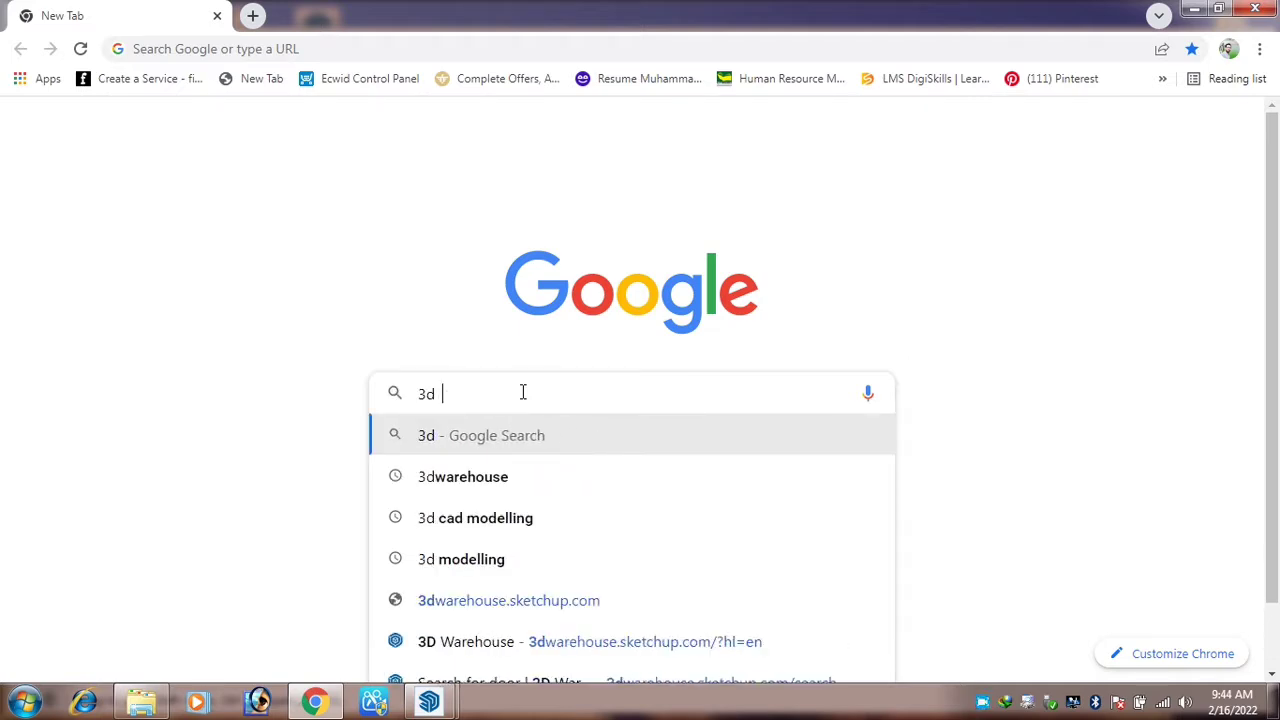
pyautogui.write('warehouse')
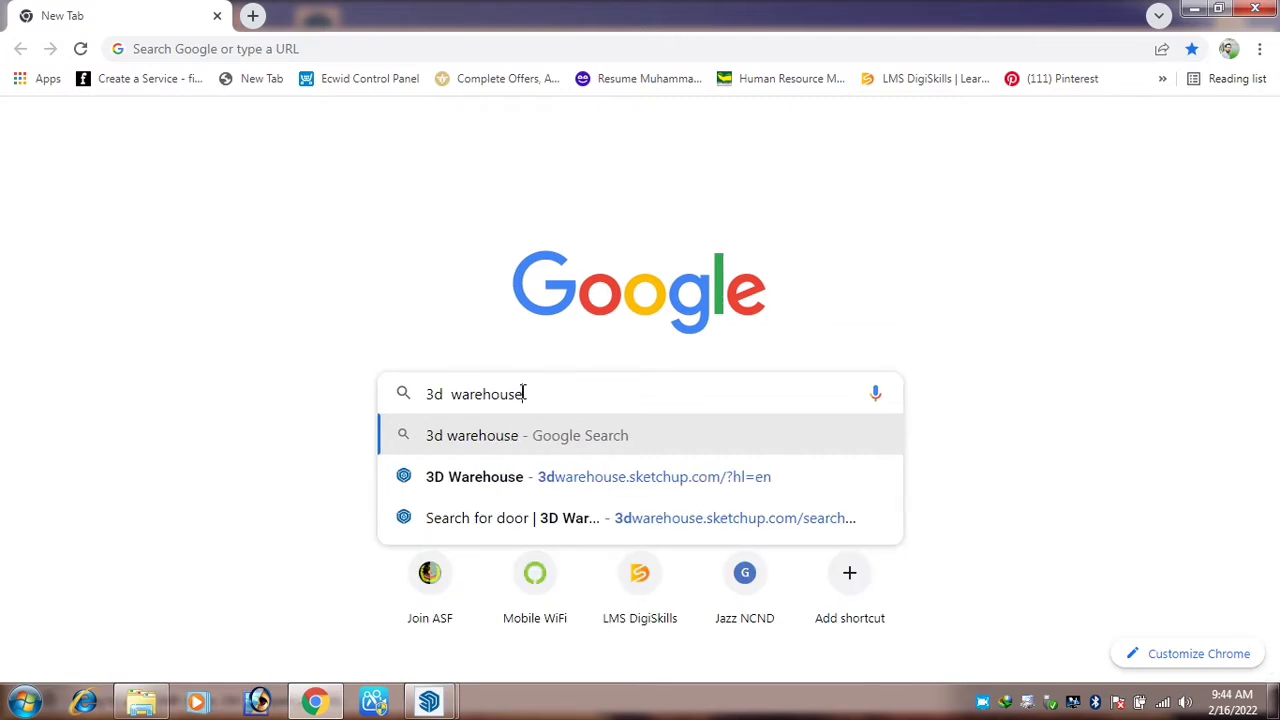
pyautogui.press('Return')
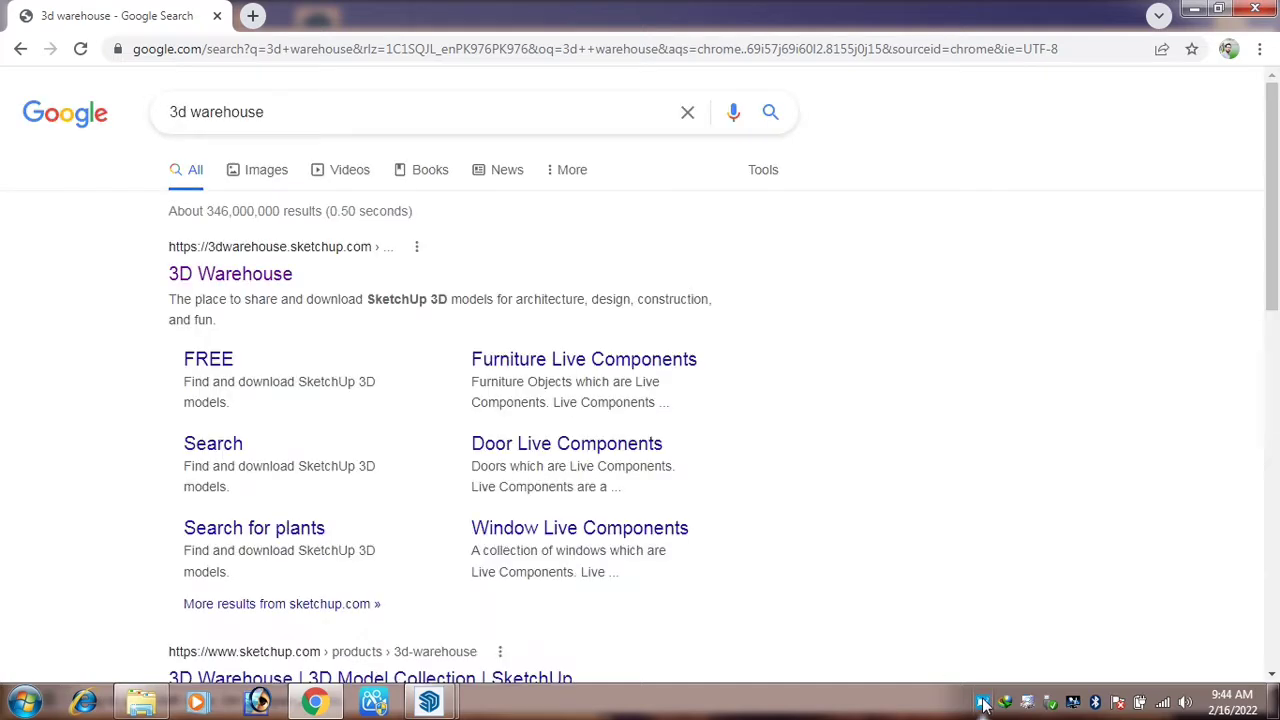
pyautogui.click(240, 276)
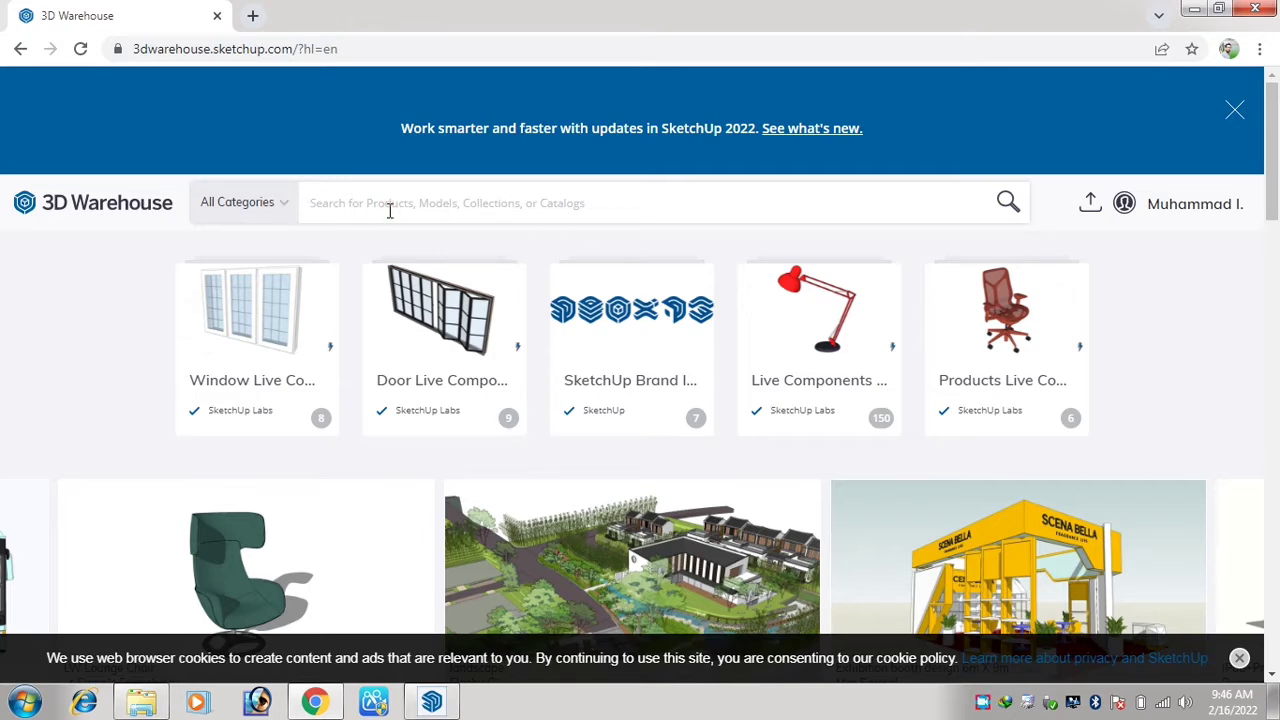
# - Search 3D Warehouse for "door" and browse the door models offered for download
pyautogui.write('door')
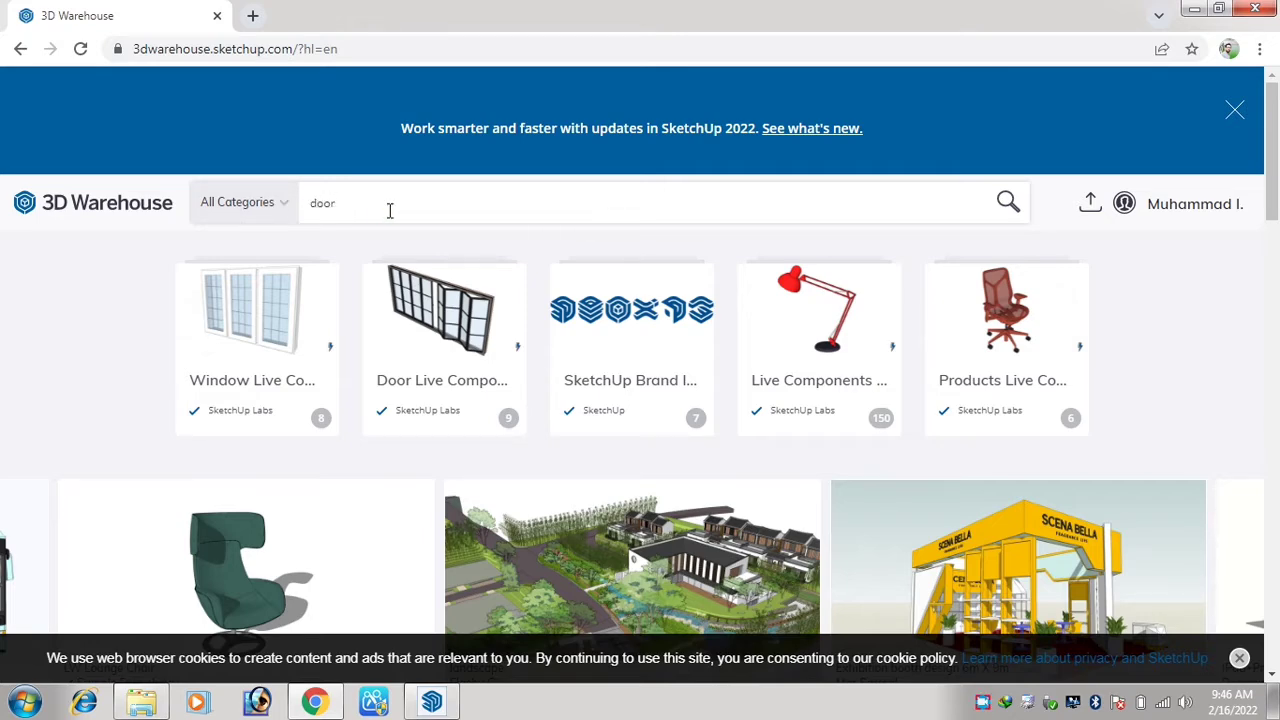
pyautogui.press('Return')
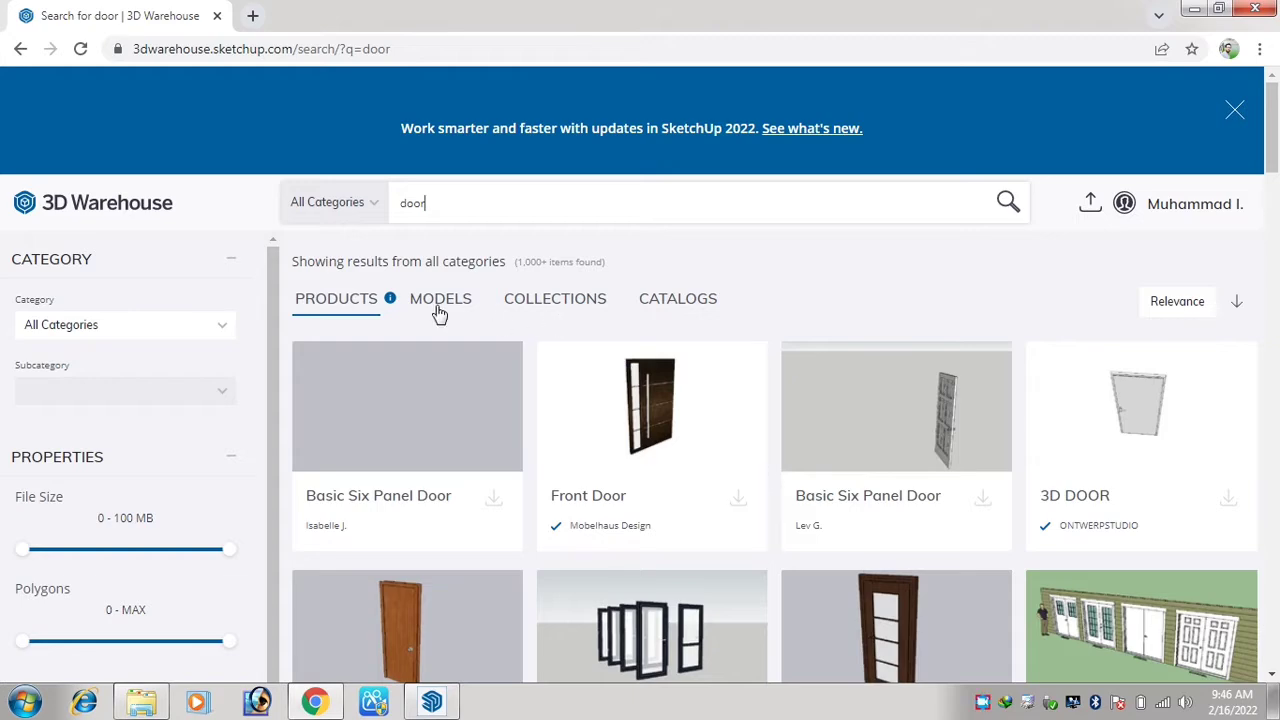
pyautogui.scroll(-2, 437, 312)
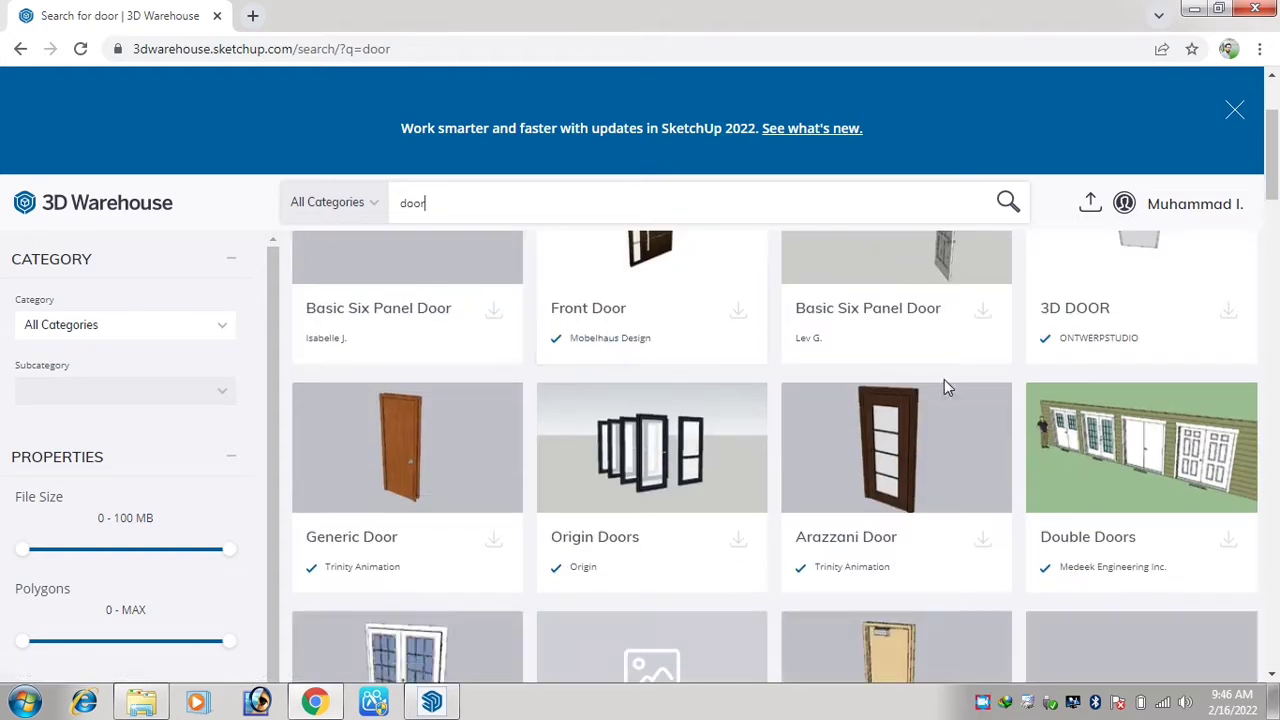
pyautogui.scroll(-2, 815, 425)
pyautogui.scroll(4, 918, 435)
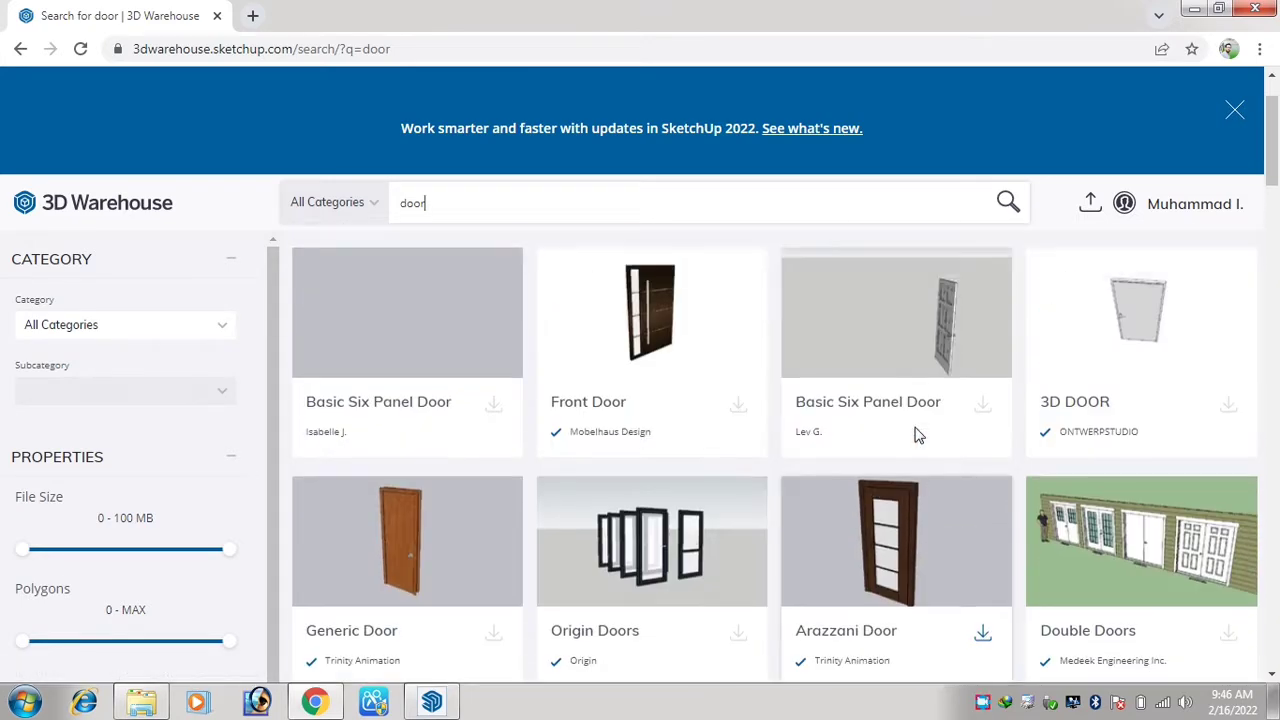
pyautogui.scroll(-8, 918, 435)
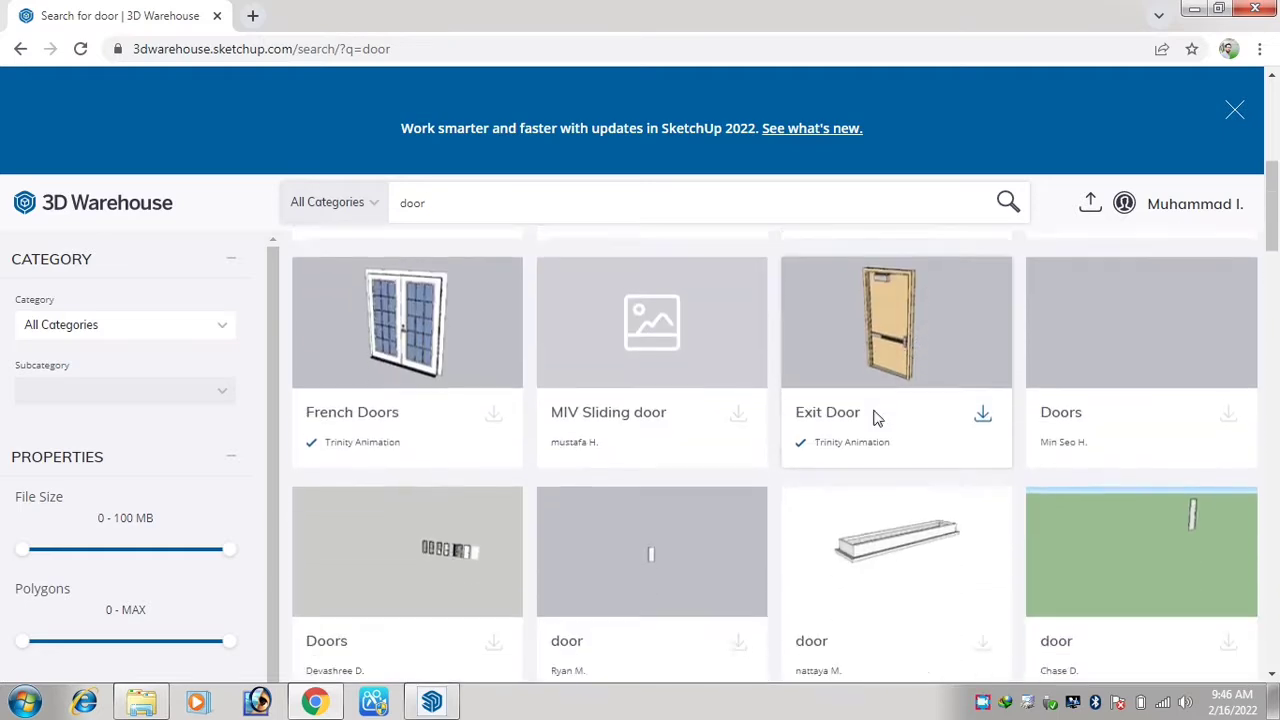
pyautogui.scroll(8, 840, 392)
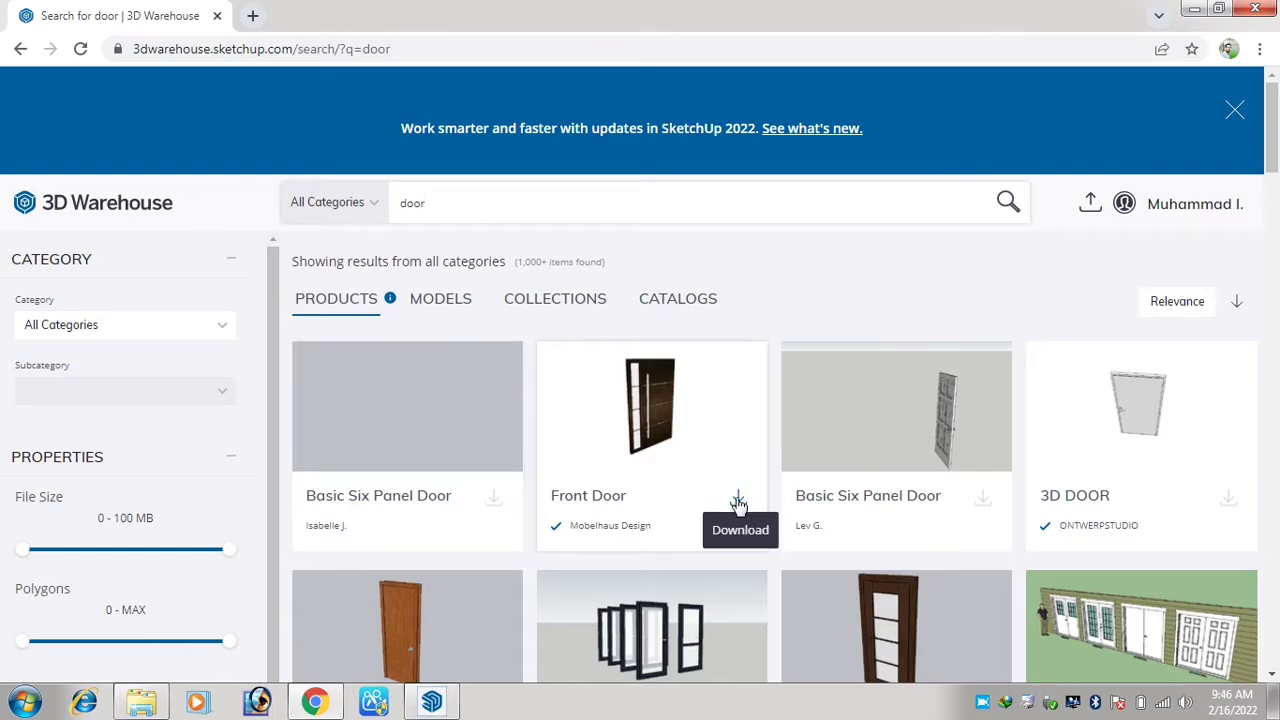
pyautogui.scroll(-2, 738, 502)
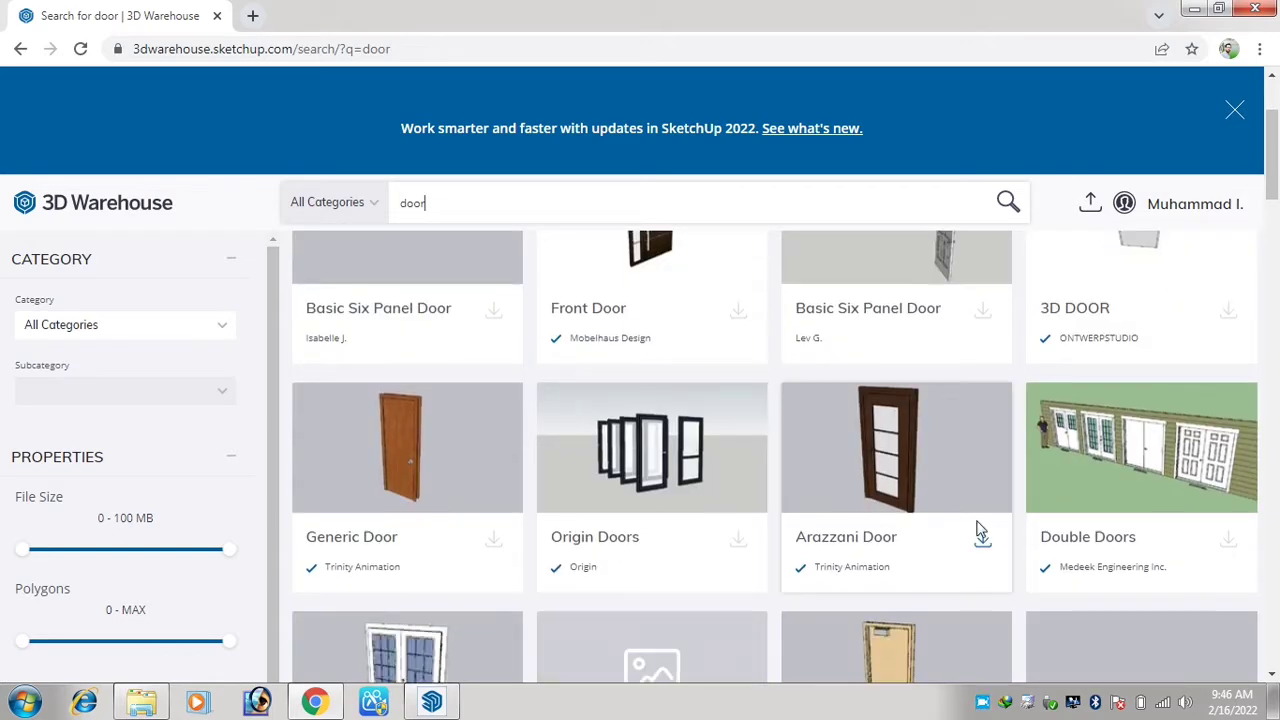
pyautogui.scroll(-3, 980, 530)
pyautogui.scroll(5, 843, 457)
# - Search 3D Warehouse for "window" and browse the window models
pyautogui.moveTo(449, 208); pyautogui.dragTo(374, 202)
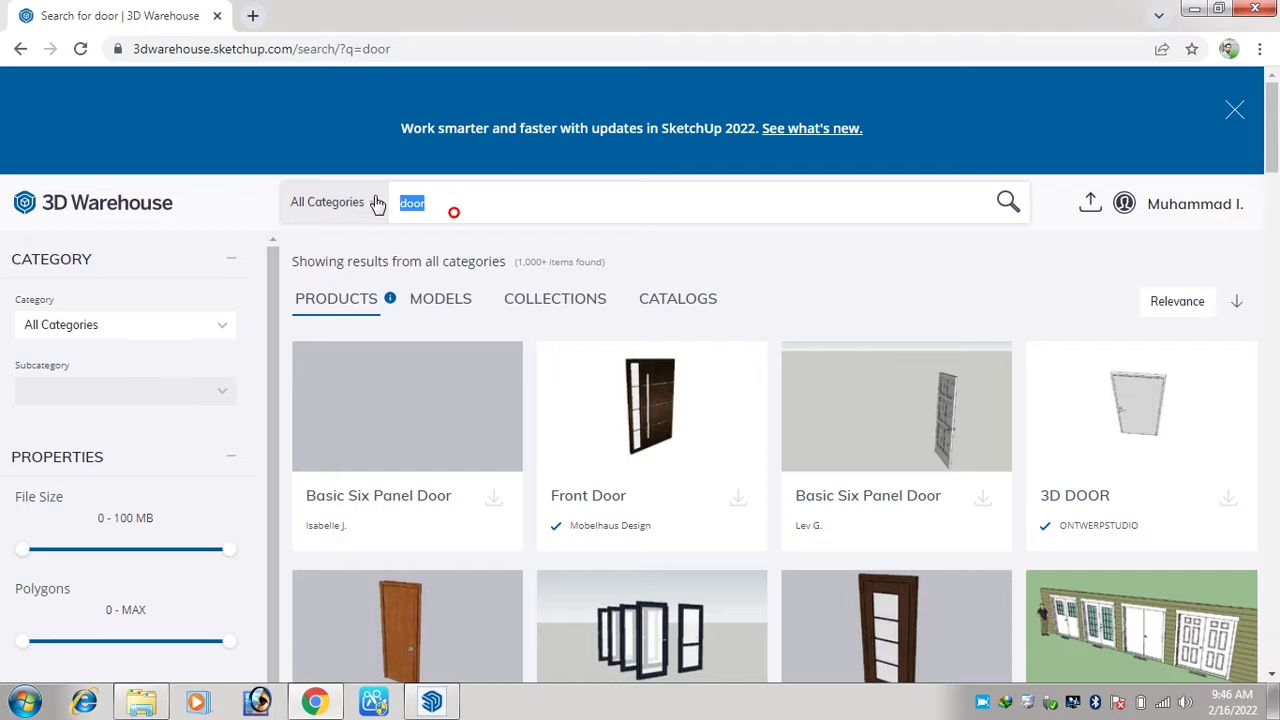
pyautogui.write('window')
pyautogui.press('Return')
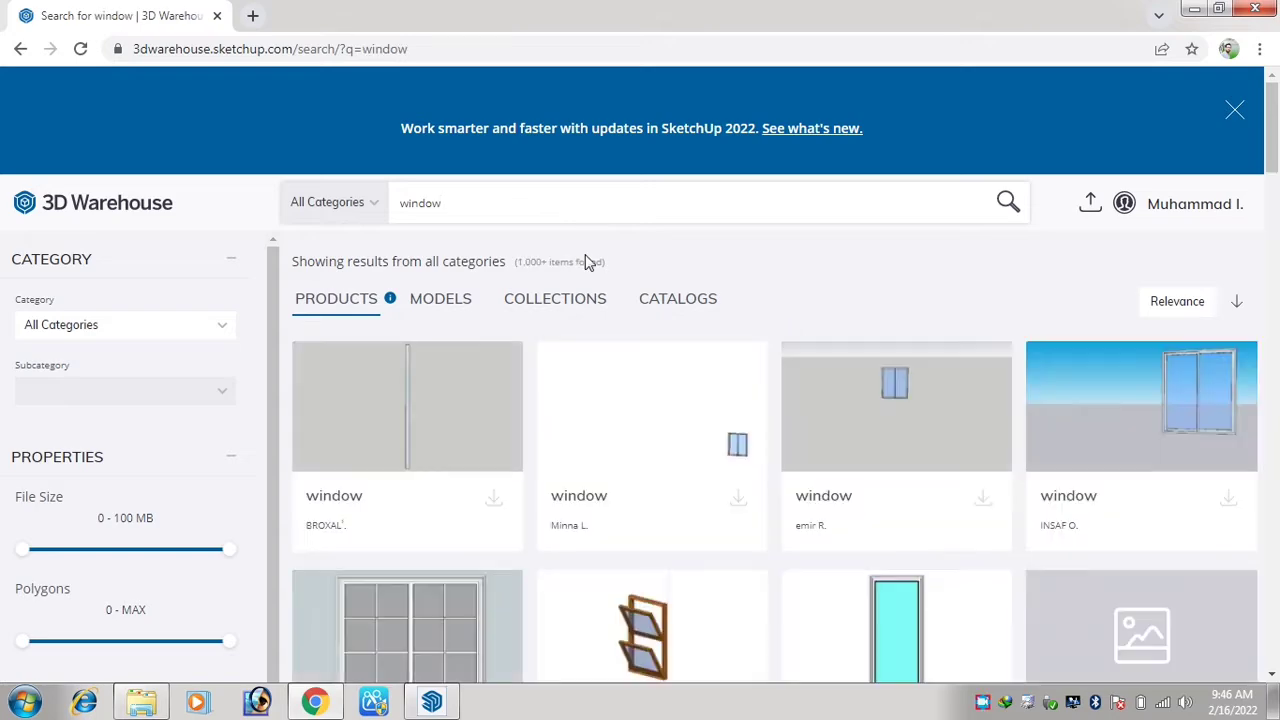
pyautogui.scroll(-1, 585, 260)
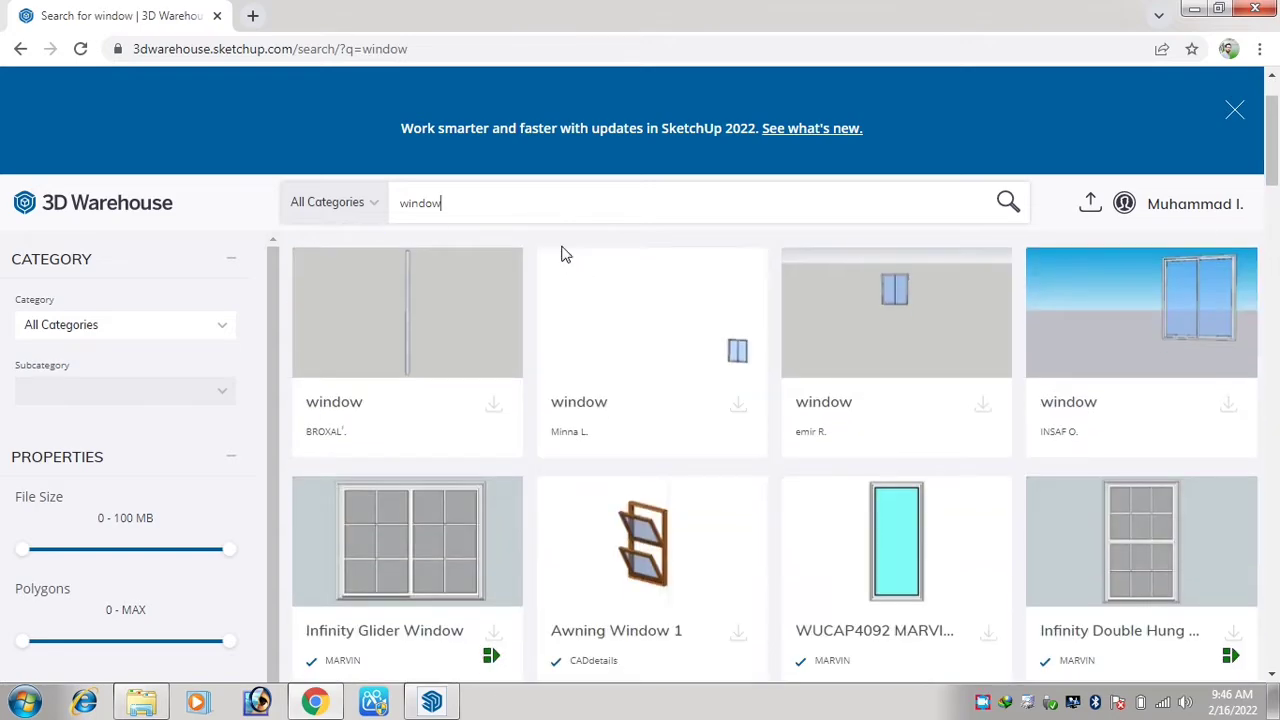
pyautogui.scroll(-3, 562, 251)
pyautogui.scroll(3, 930, 310)
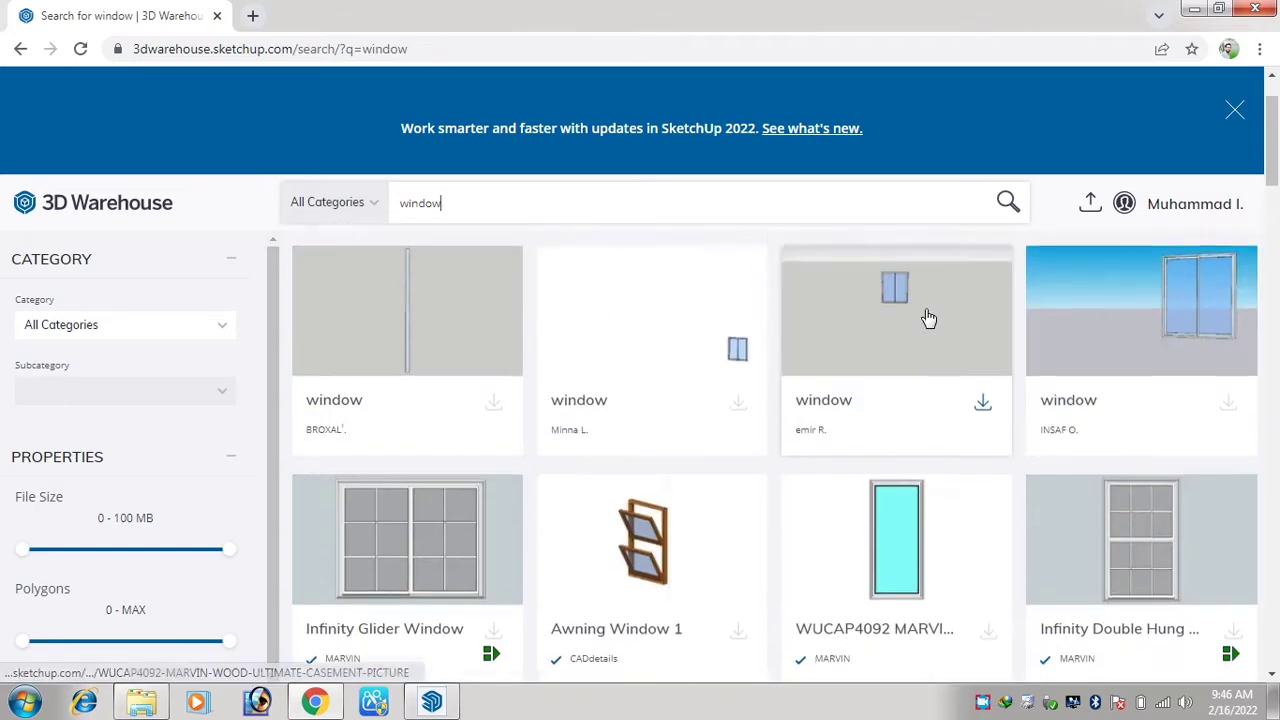
pyautogui.scroll(-5, 608, 300)
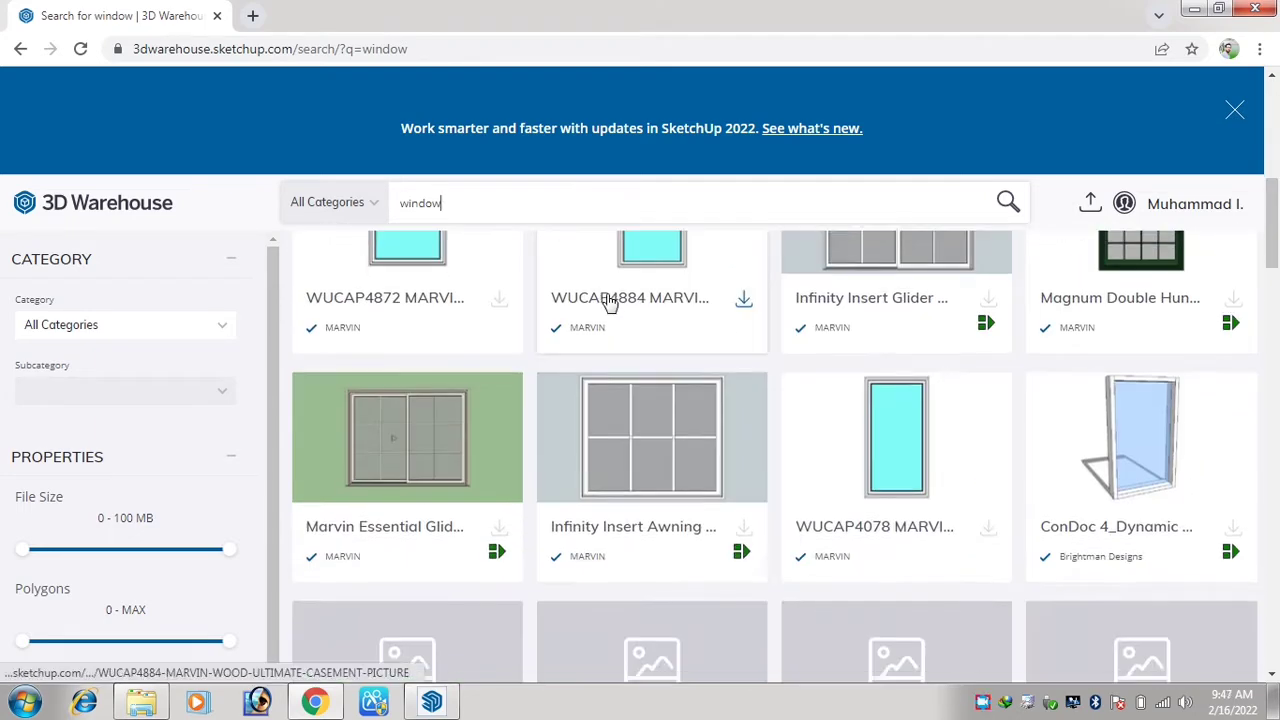
pyautogui.scroll(1, 774, 314)
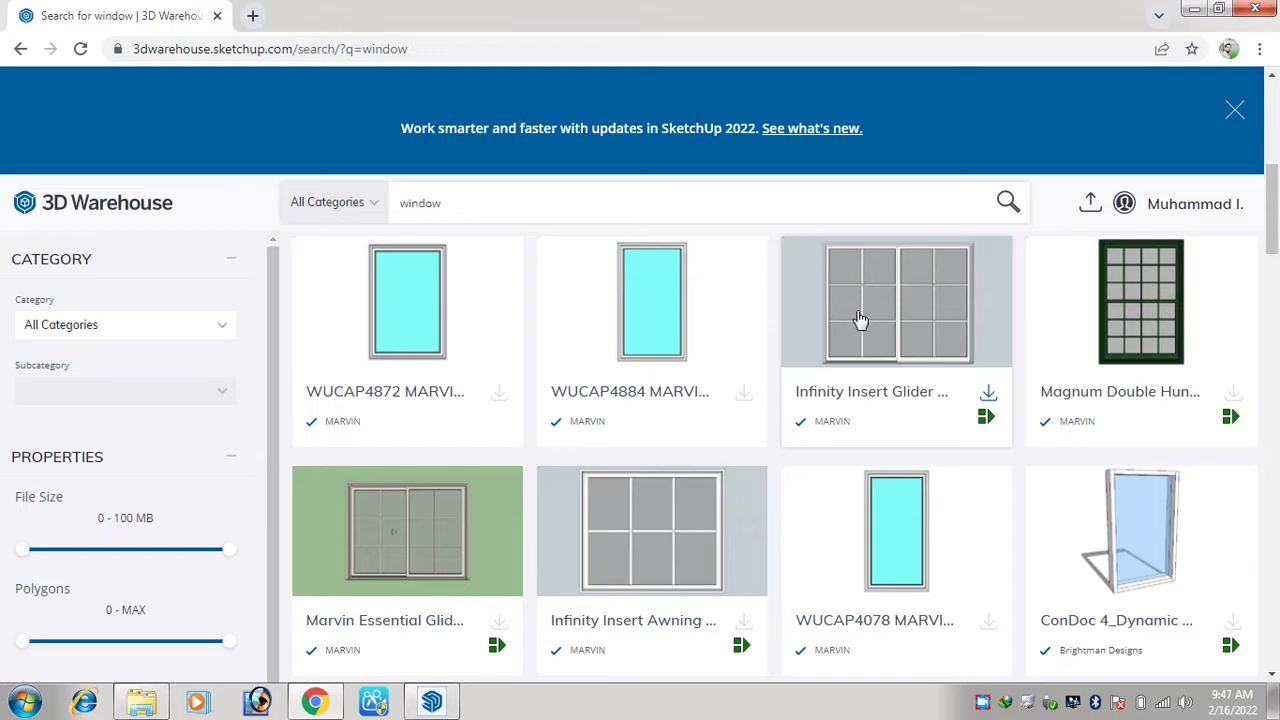
# - Show the download format options of the Infinity Insert Glider window model
pyautogui.click(988, 396)
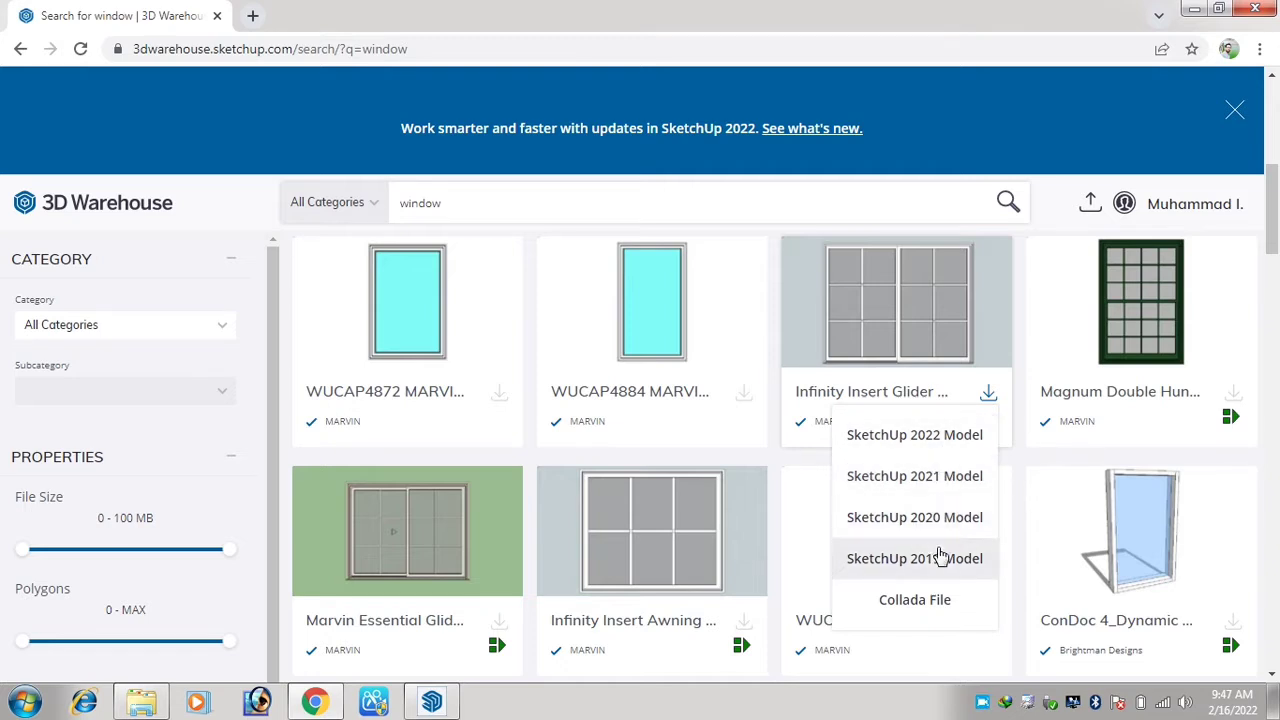
pyautogui.scroll(3, 876, 194)
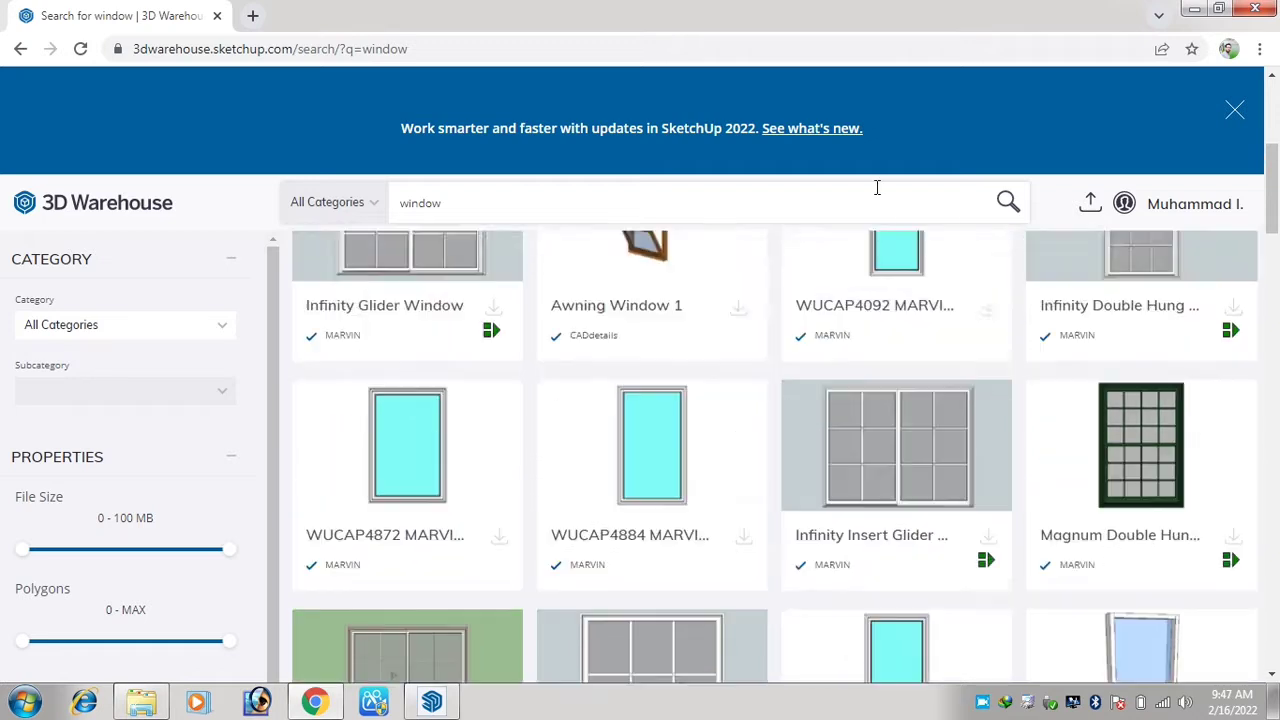
pyautogui.scroll(3, 897, 260)
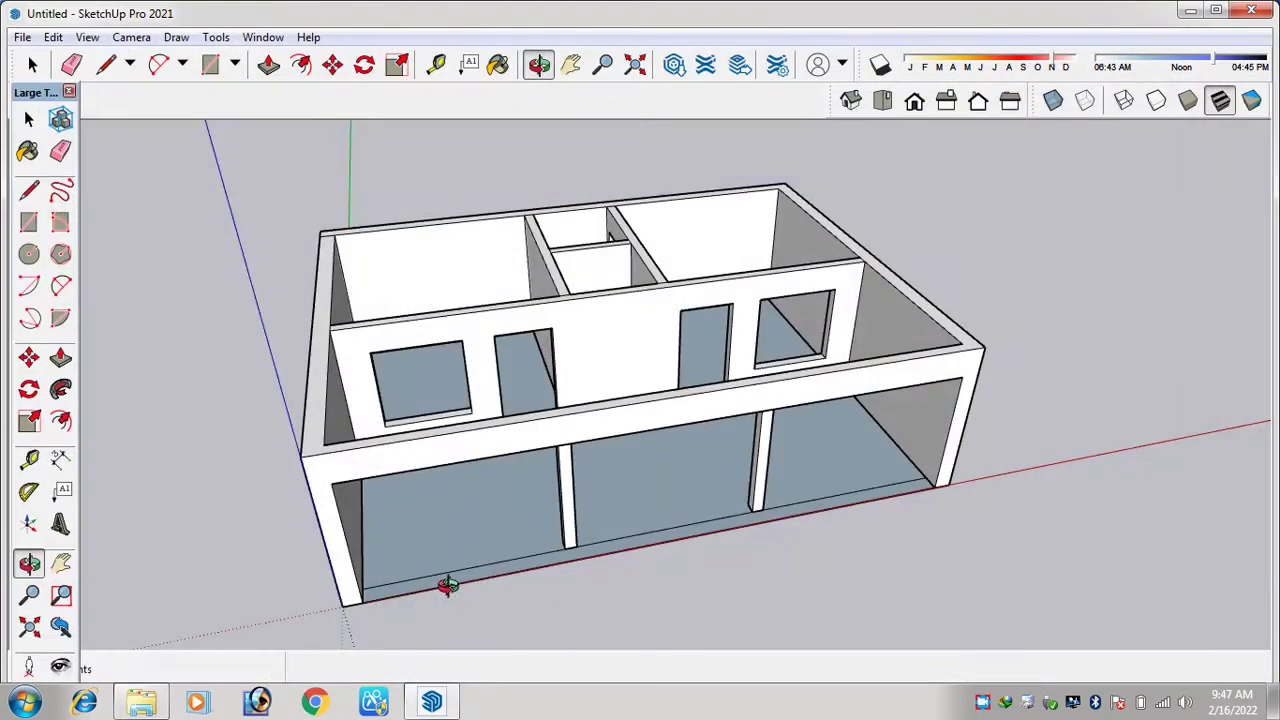
# - Minimize SketchUp and open the Doors folder inside "SketchUp material" on the Application (J:) drive
pyautogui.moveTo(447, 586); pyautogui.dragTo(1068, 120)
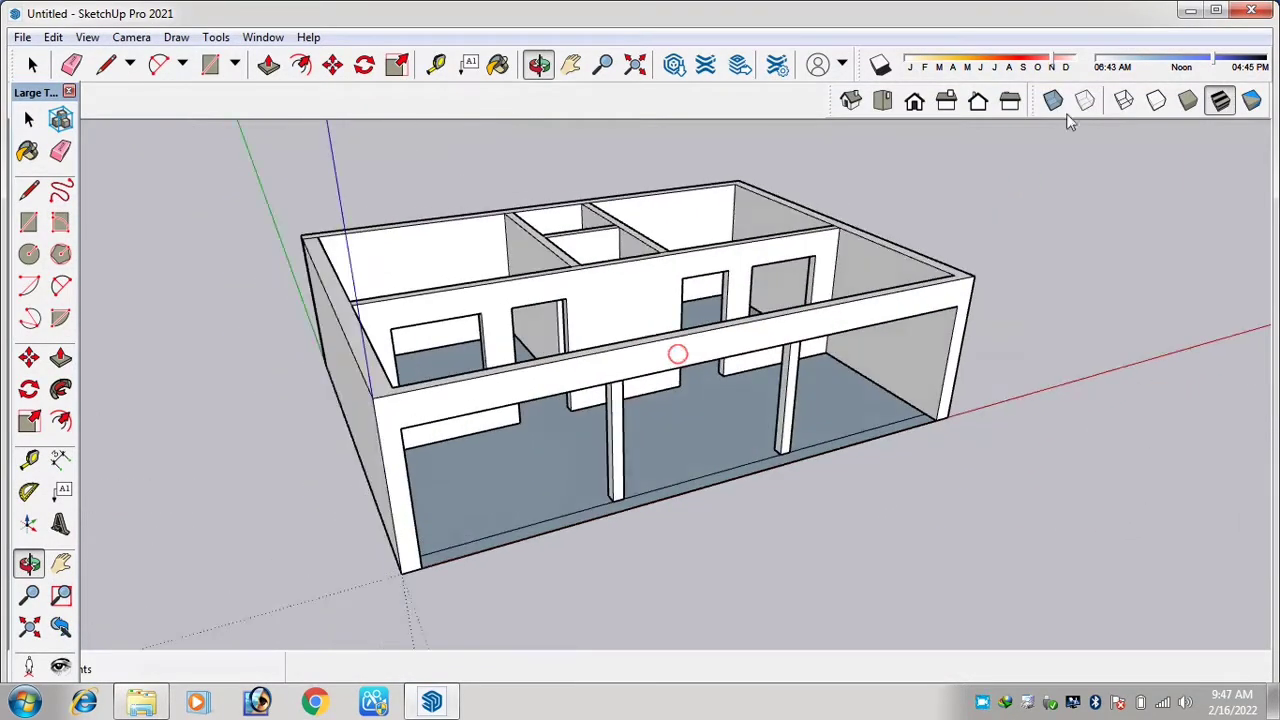
pyautogui.click(1189, 10)
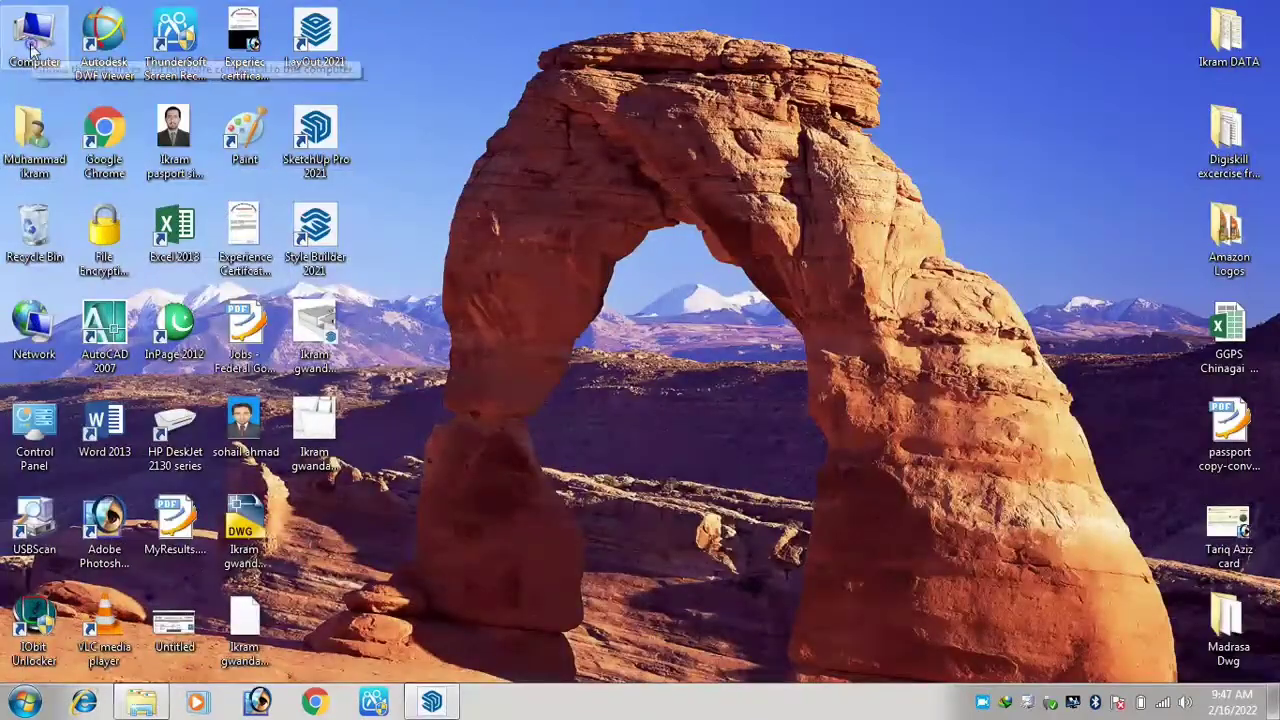
pyautogui.doubleClick(34, 30)
pyautogui.doubleClick(478, 194)
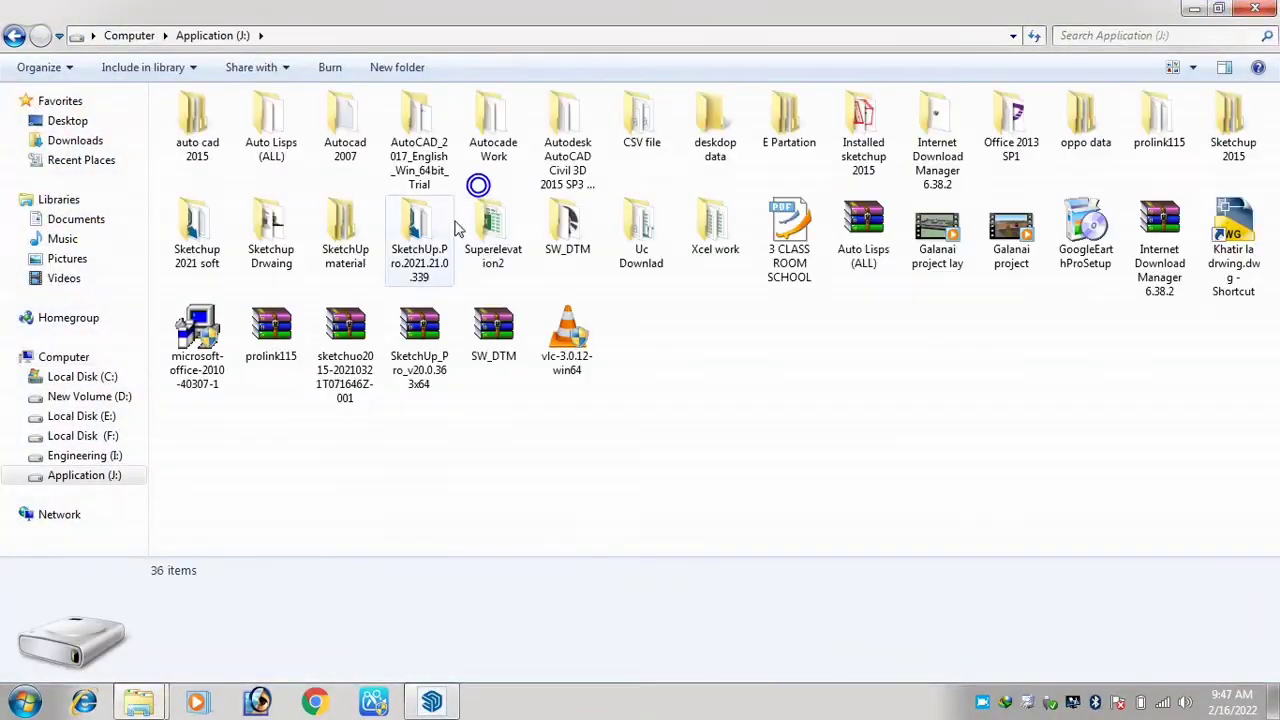
pyautogui.doubleClick(350, 232)
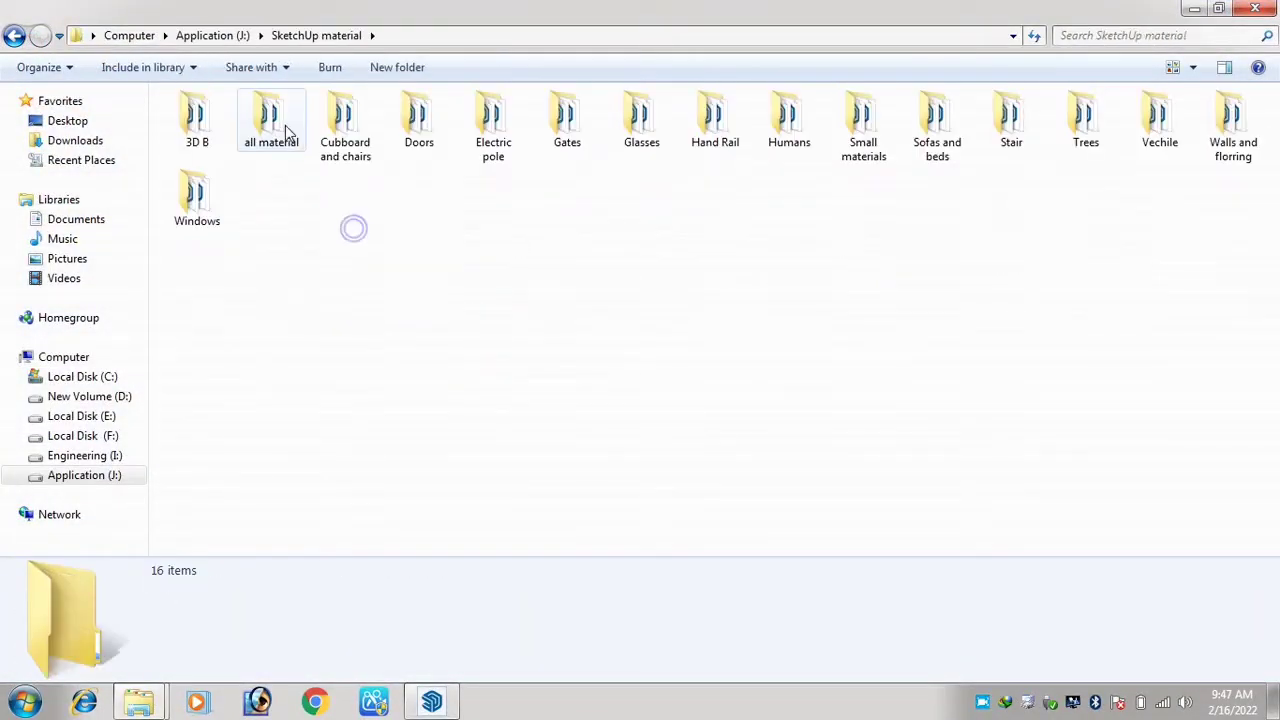
pyautogui.doubleClick(418, 130)
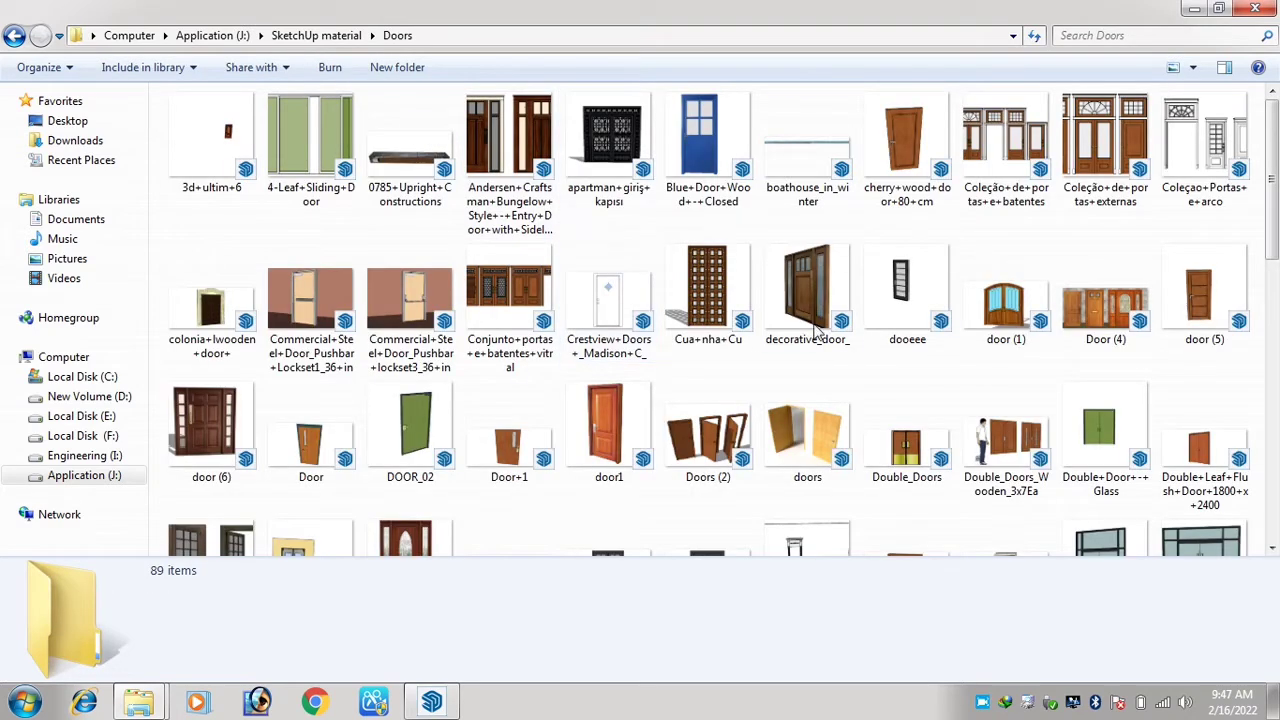
# - Bring the "cherry wood door 80 cm" model from the Doors folder into the SketchUp model and place it beside the house
pyautogui.moveTo(895, 148)
pyautogui.mouseDown()
pyautogui.moveTo(668, 487)
pyautogui.moveTo(360, 700)
pyautogui.moveTo(440, 705)
pyautogui.moveTo(883, 212)
pyautogui.moveTo(598, 540)
pyautogui.moveTo(860, 200)
pyautogui.moveTo(503, 595)
pyautogui.moveTo(483, 648)
pyautogui.moveTo(440, 665)
pyautogui.moveTo(431, 700)
pyautogui.moveTo(626, 254)
pyautogui.mouseUp()
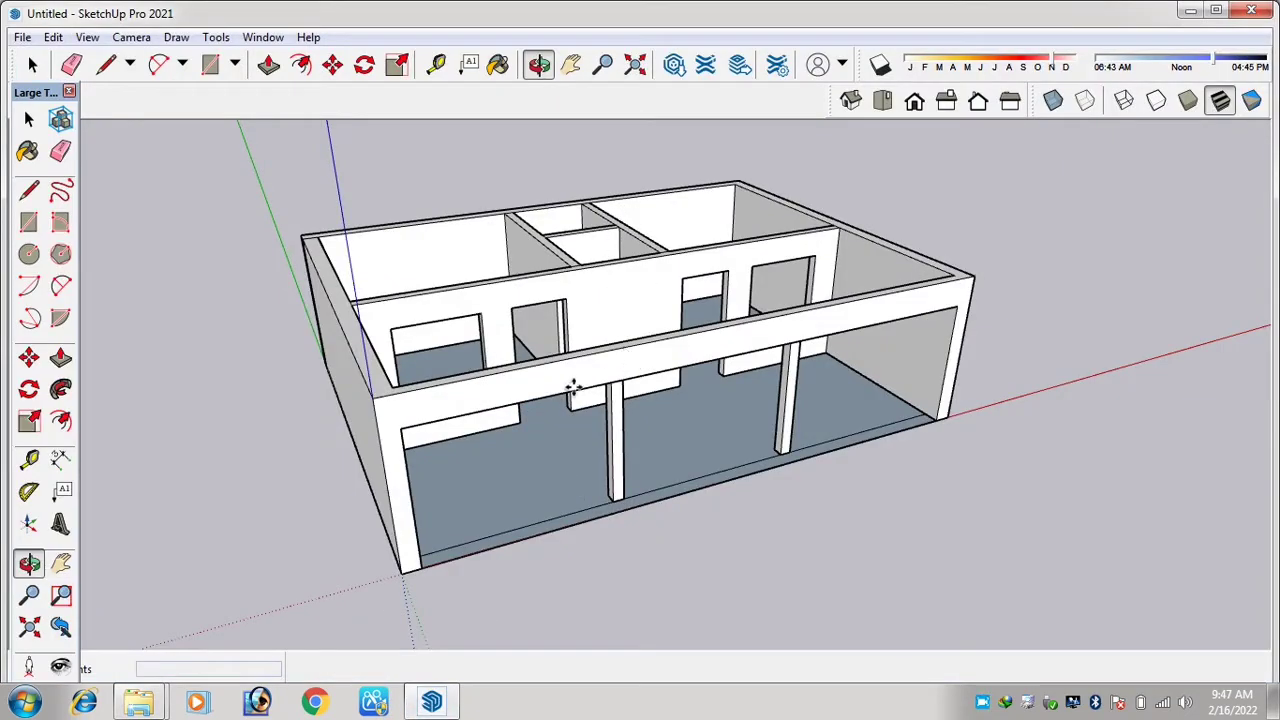
pyautogui.click(534, 438)
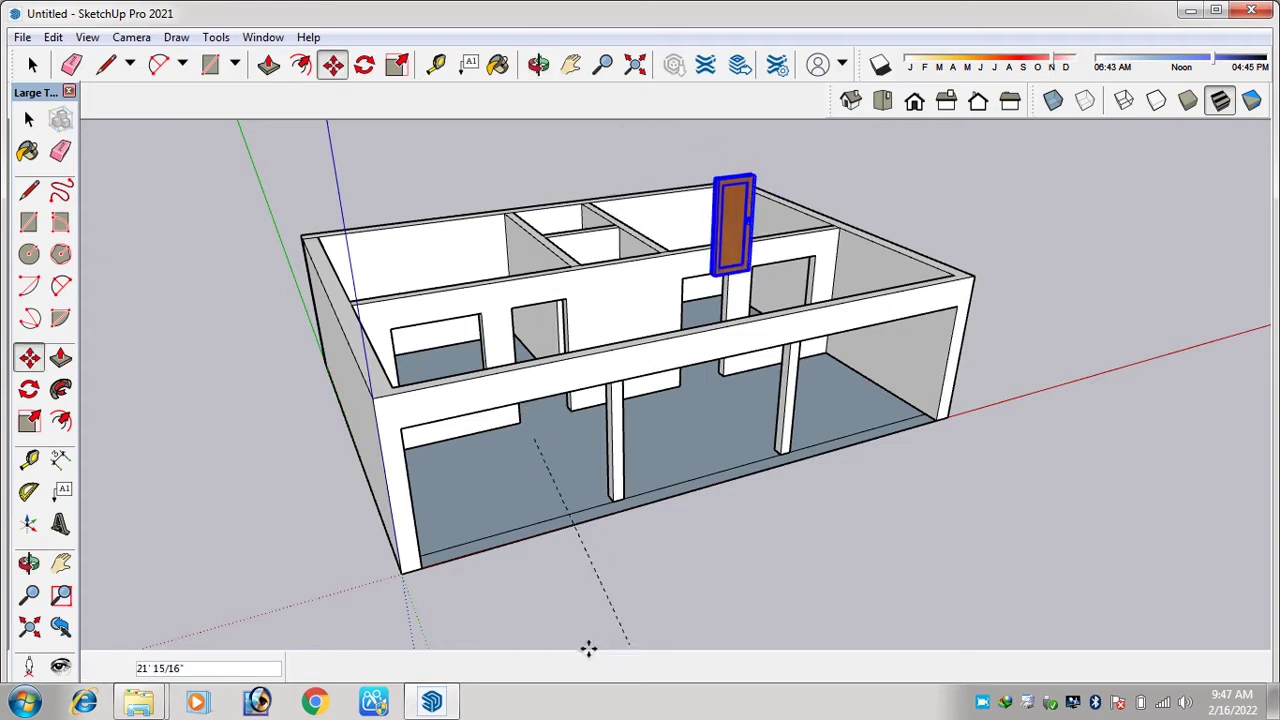
pyautogui.click(979, 551)
# - Move the door by its lower corner to the bottom corner of the doorway beside the left window in the inner front wall
pyautogui.scroll(5, 960, 252)
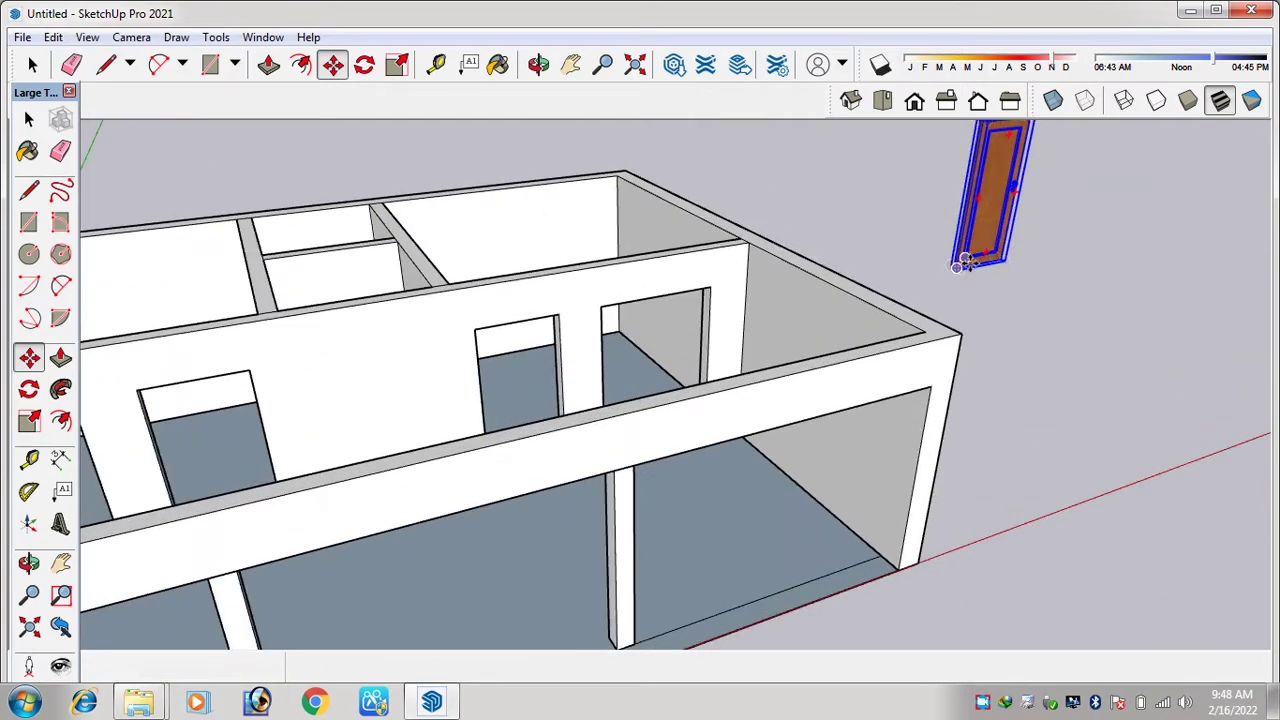
pyautogui.scroll(2, 963, 262)
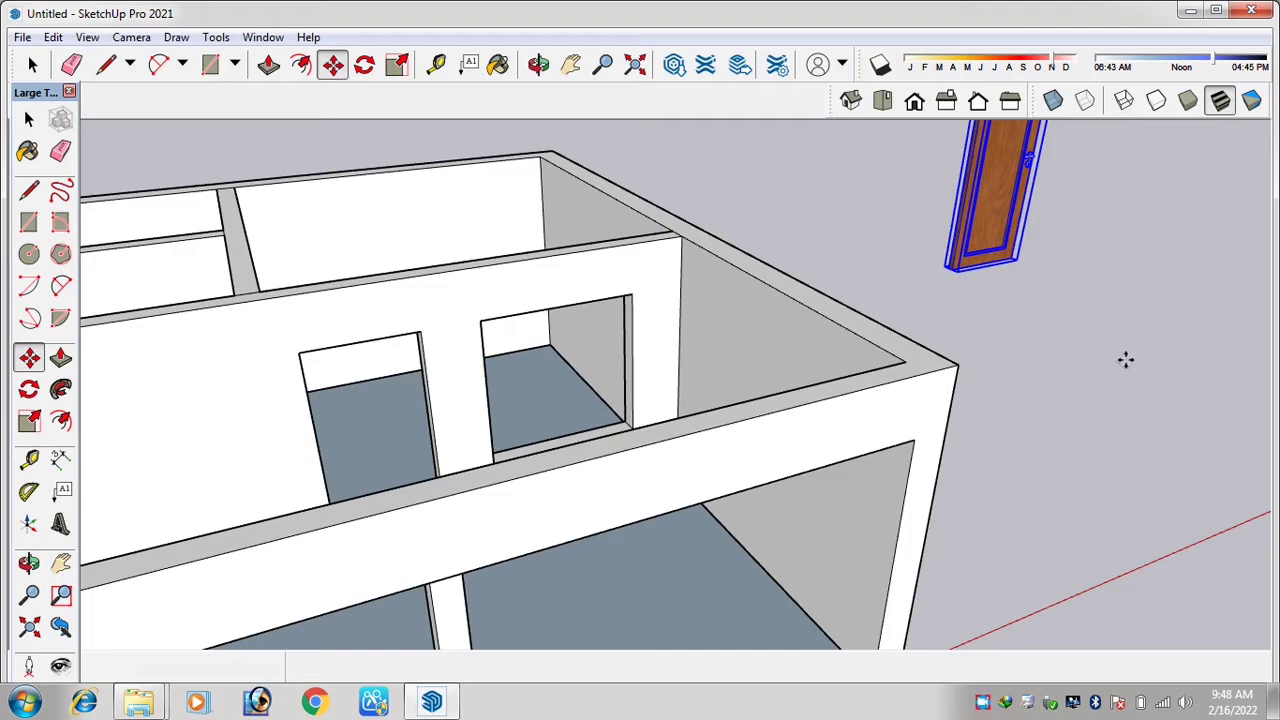
pyautogui.click(955, 270)
pyautogui.scroll(-5, 960, 277)
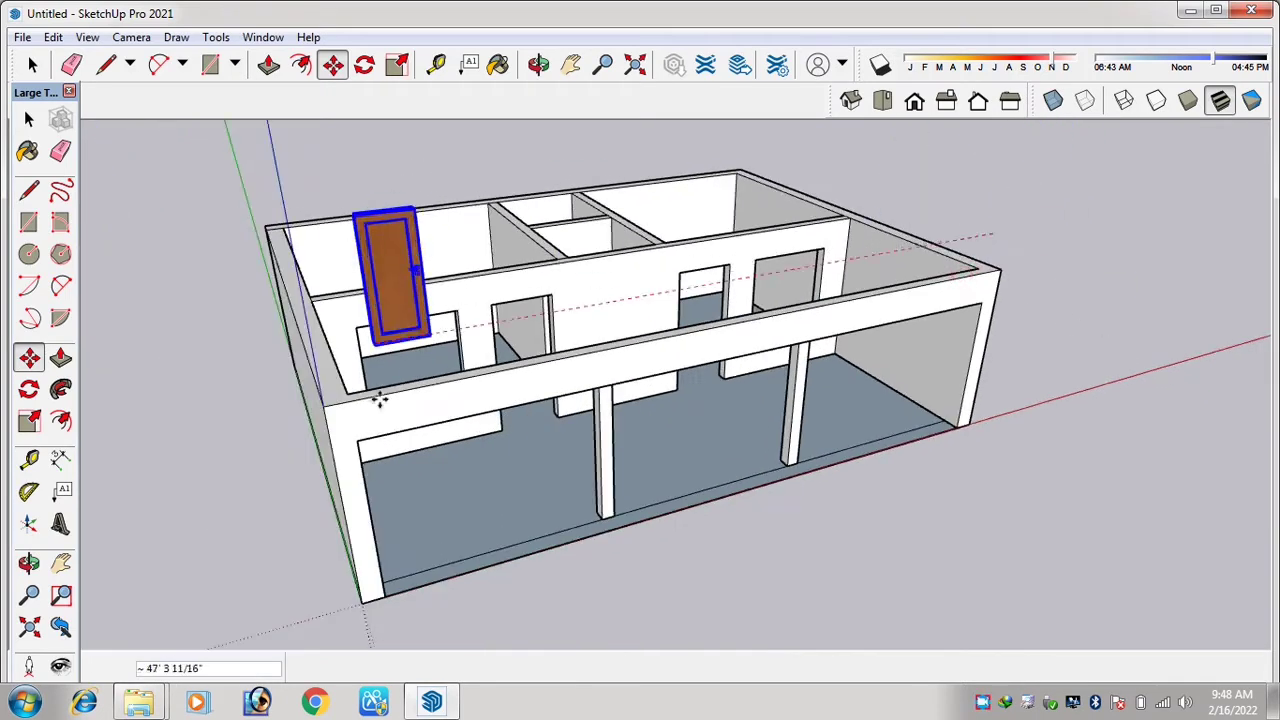
pyautogui.scroll(6, 582, 432)
pyautogui.scroll(5, 582, 432)
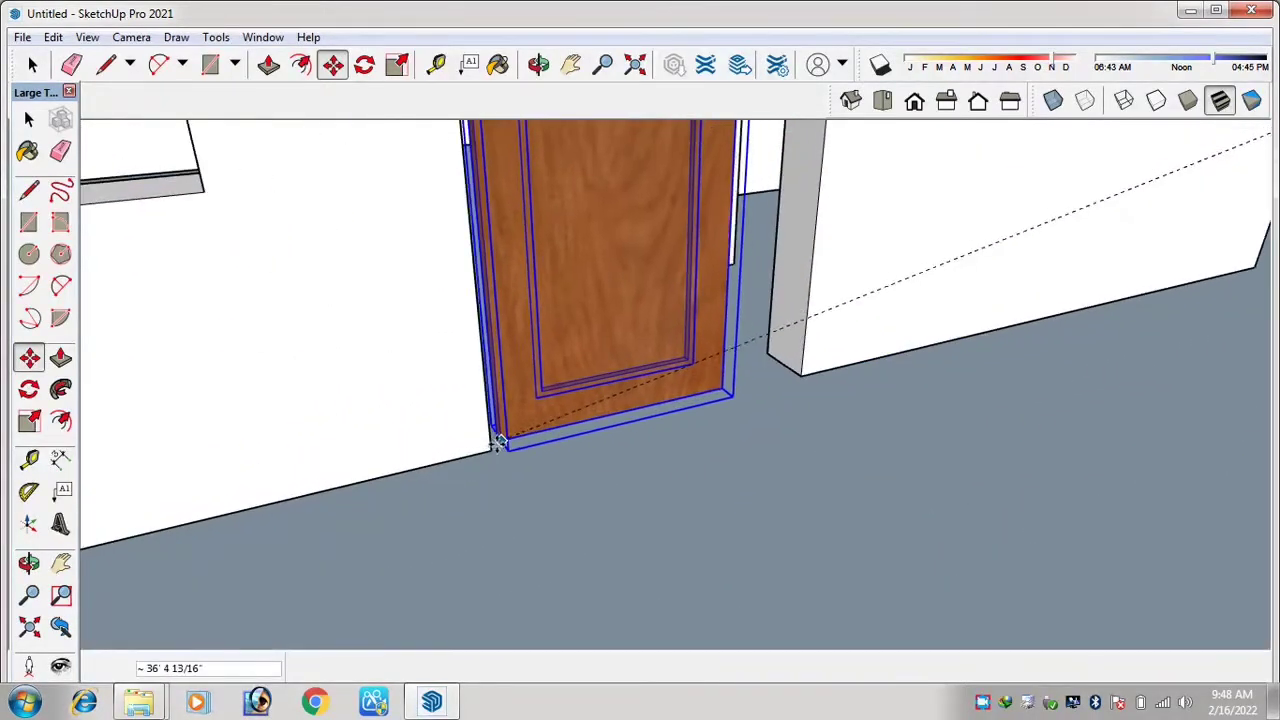
pyautogui.scroll(5, 491, 452)
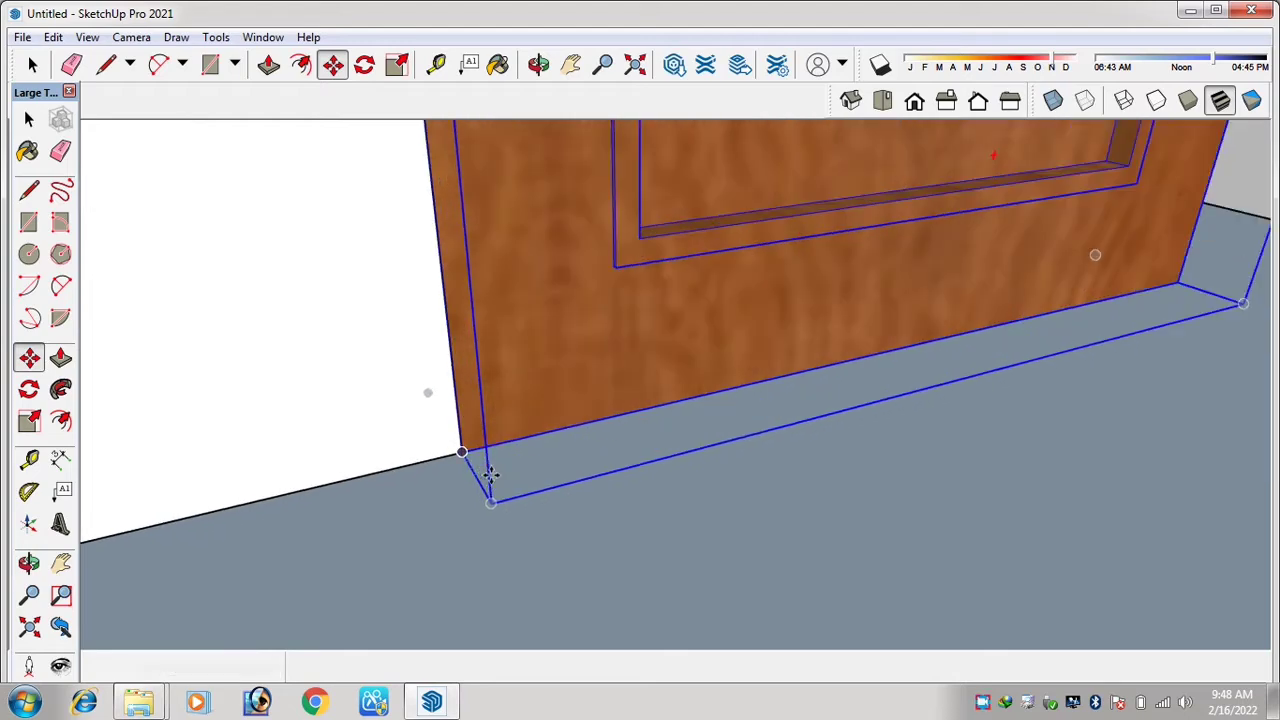
# - Scale the door's width by about 1.38 from its handle side so that it reaches the far jamb of the doorway
pyautogui.click(491, 505)
pyautogui.moveTo(457, 450); pyautogui.dragTo(557, 337, button='middle')
pyautogui.scroll(-8, 553, 408)
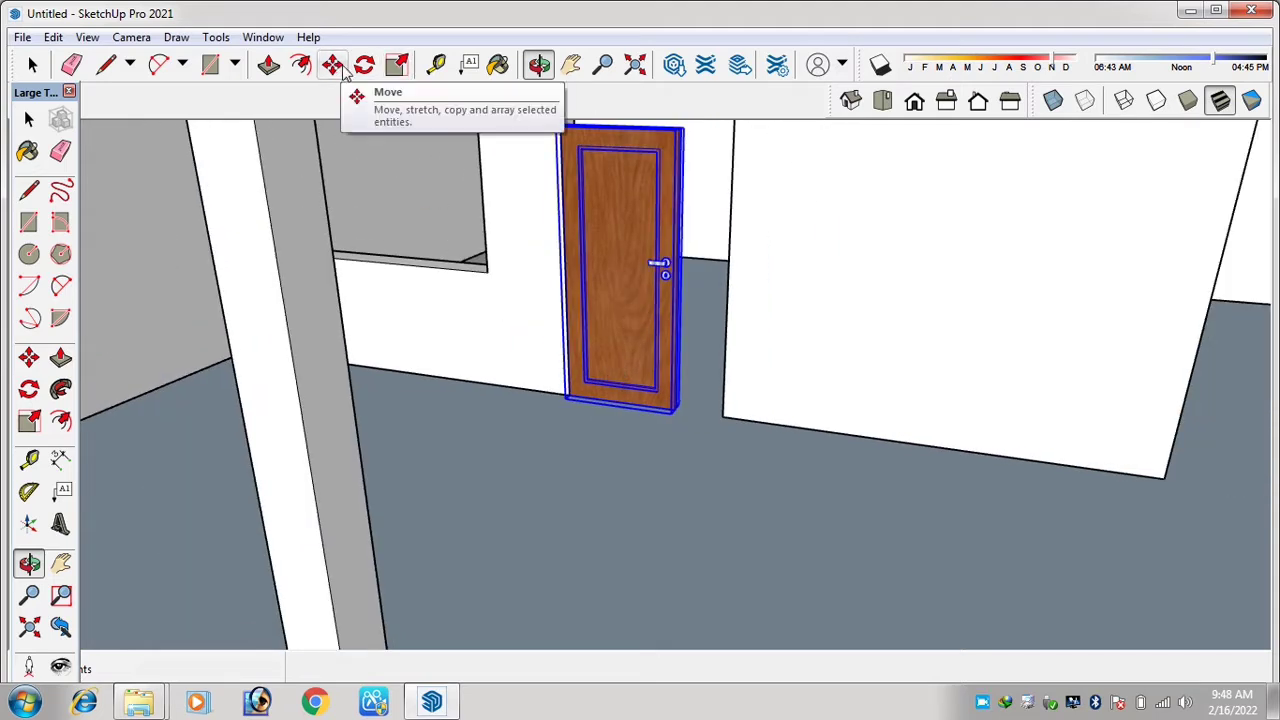
pyautogui.click(395, 66)
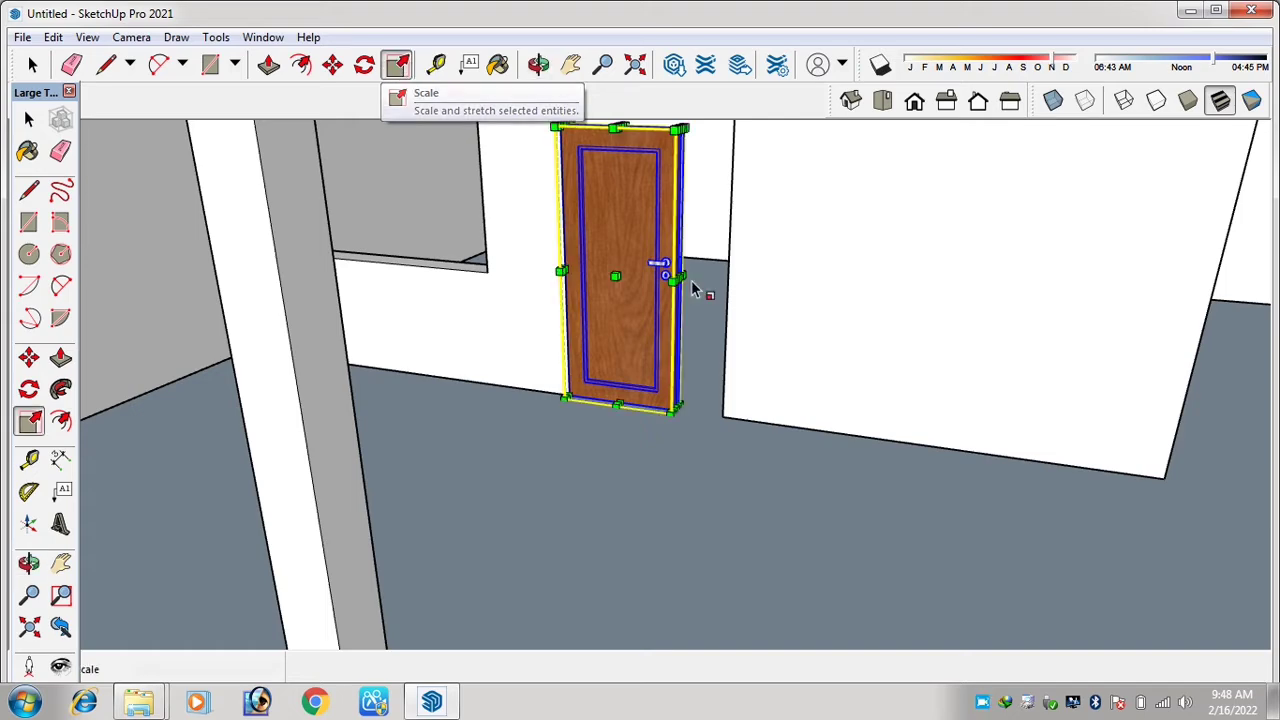
pyautogui.scroll(6, 695, 288)
pyautogui.scroll(-5, 697, 303)
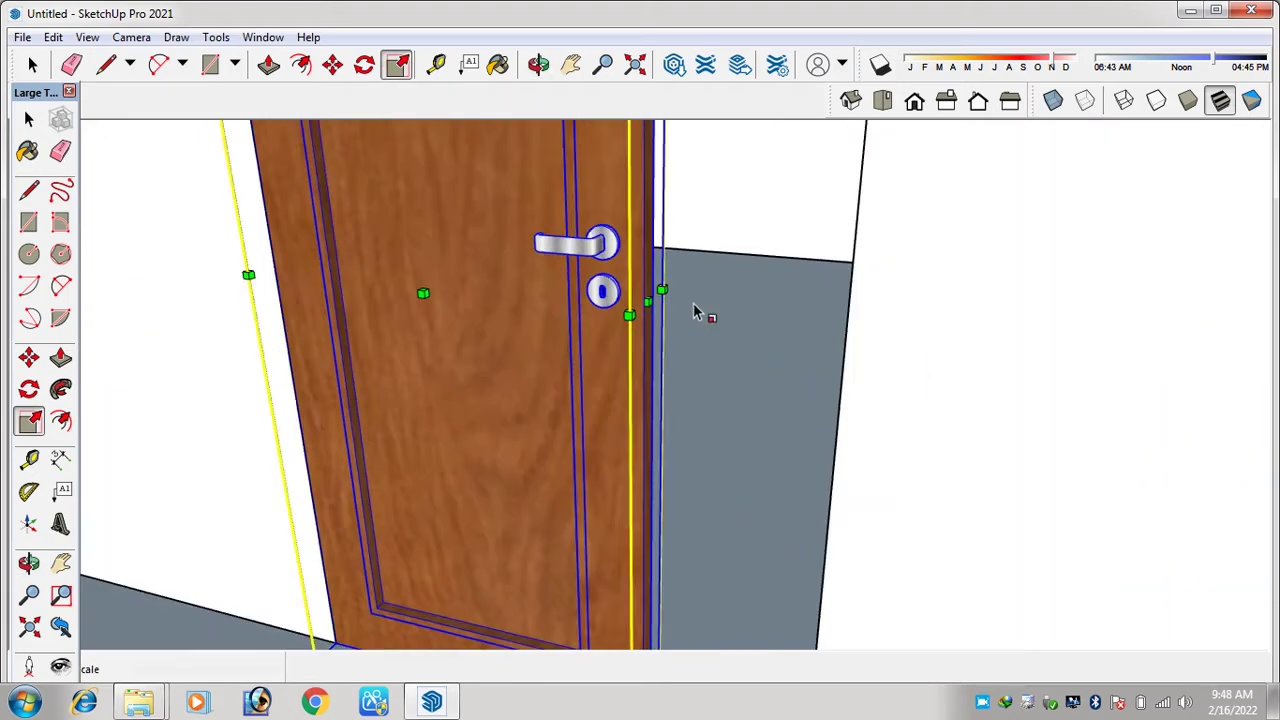
pyautogui.scroll(-3, 666, 386)
pyautogui.scroll(2, 670, 360)
pyautogui.scroll(2, 675, 340)
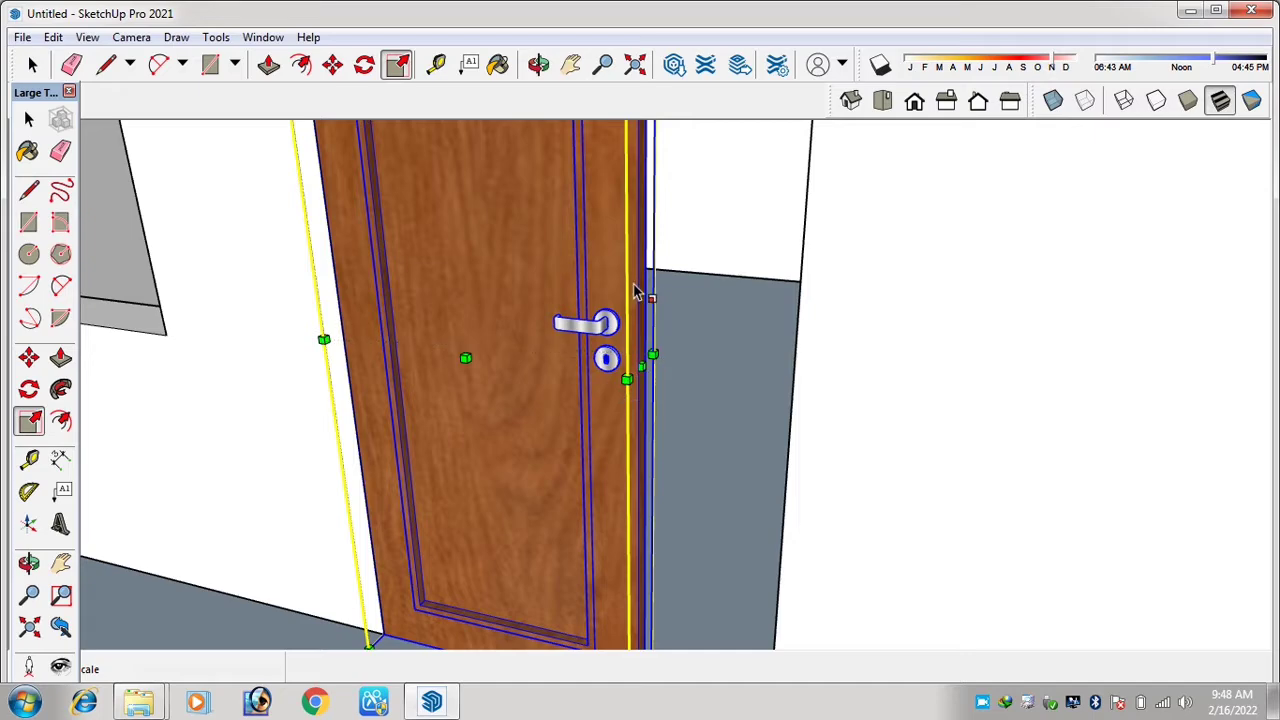
pyautogui.scroll(1, 652, 265)
pyautogui.scroll(-2, 700, 264)
pyautogui.scroll(2, 657, 351)
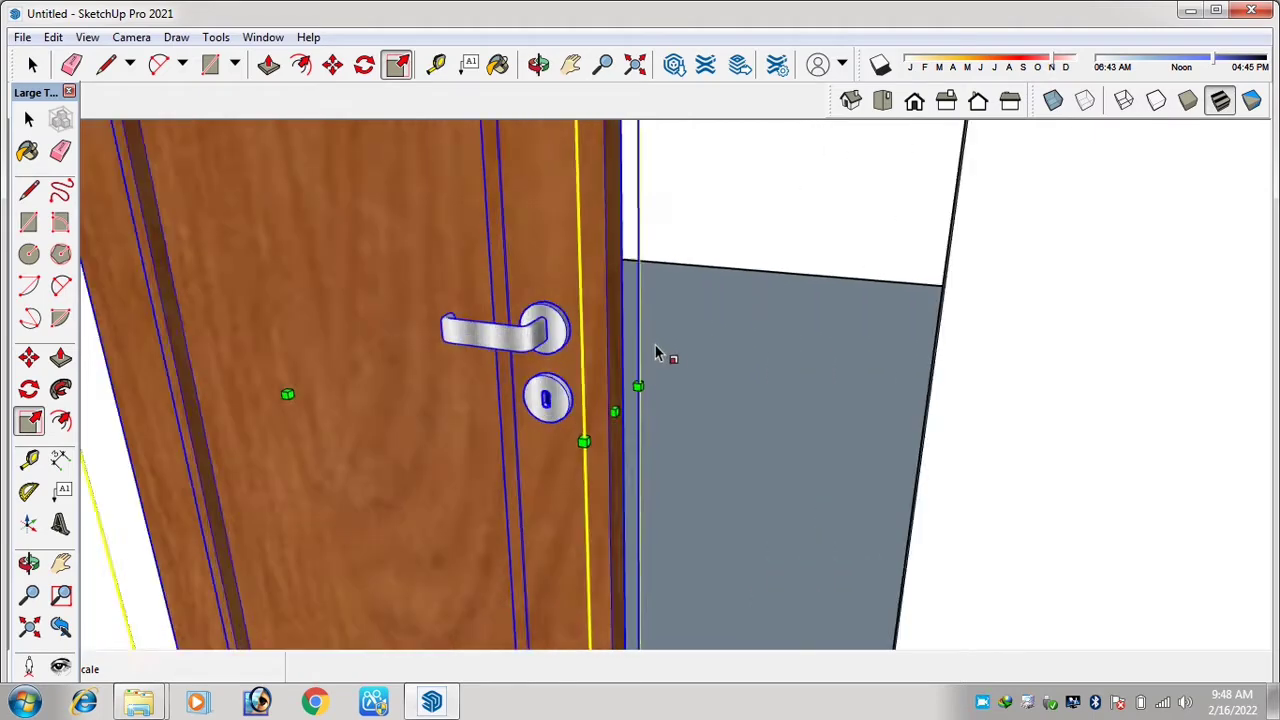
pyautogui.scroll(-1, 643, 343)
pyautogui.scroll(-1, 637, 358)
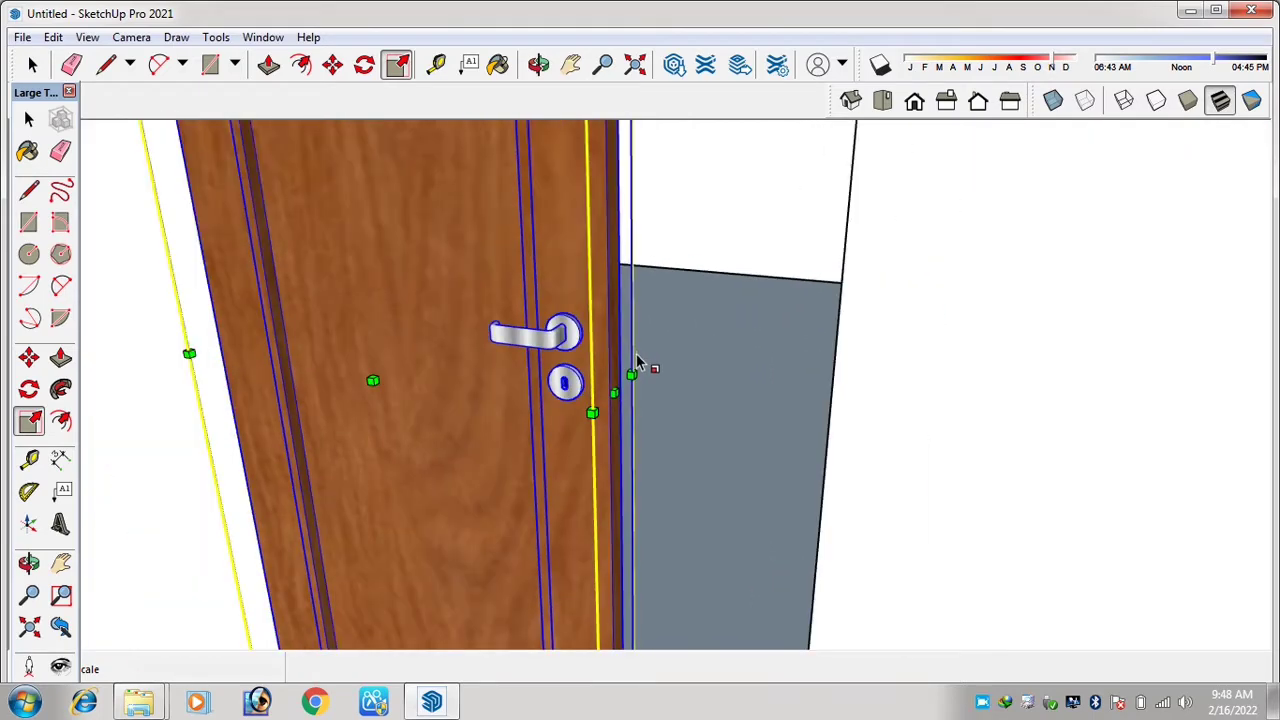
pyautogui.click(603, 395)
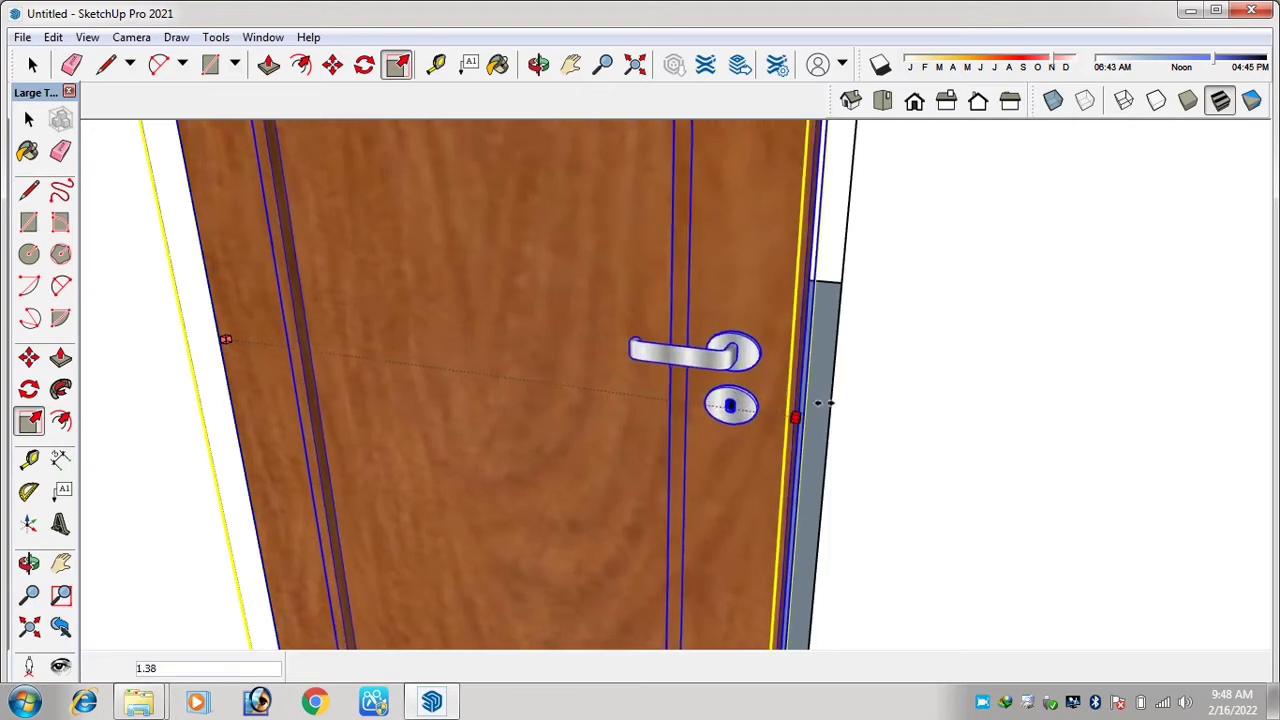
pyautogui.click(827, 405)
# - Scale the door's height by about 1.37 from its upper edge up to the head of the doorway
pyautogui.scroll(-1, 800, 414)
pyautogui.scroll(-3, 766, 495)
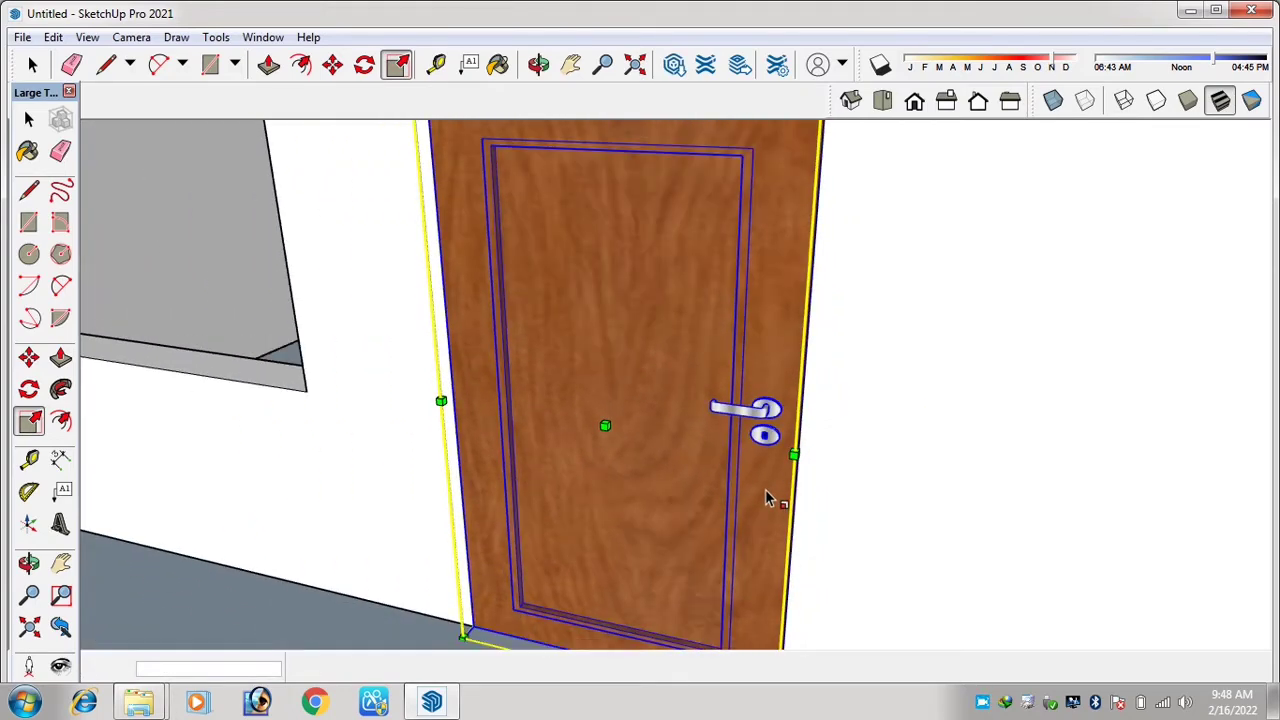
pyautogui.scroll(3, 665, 235)
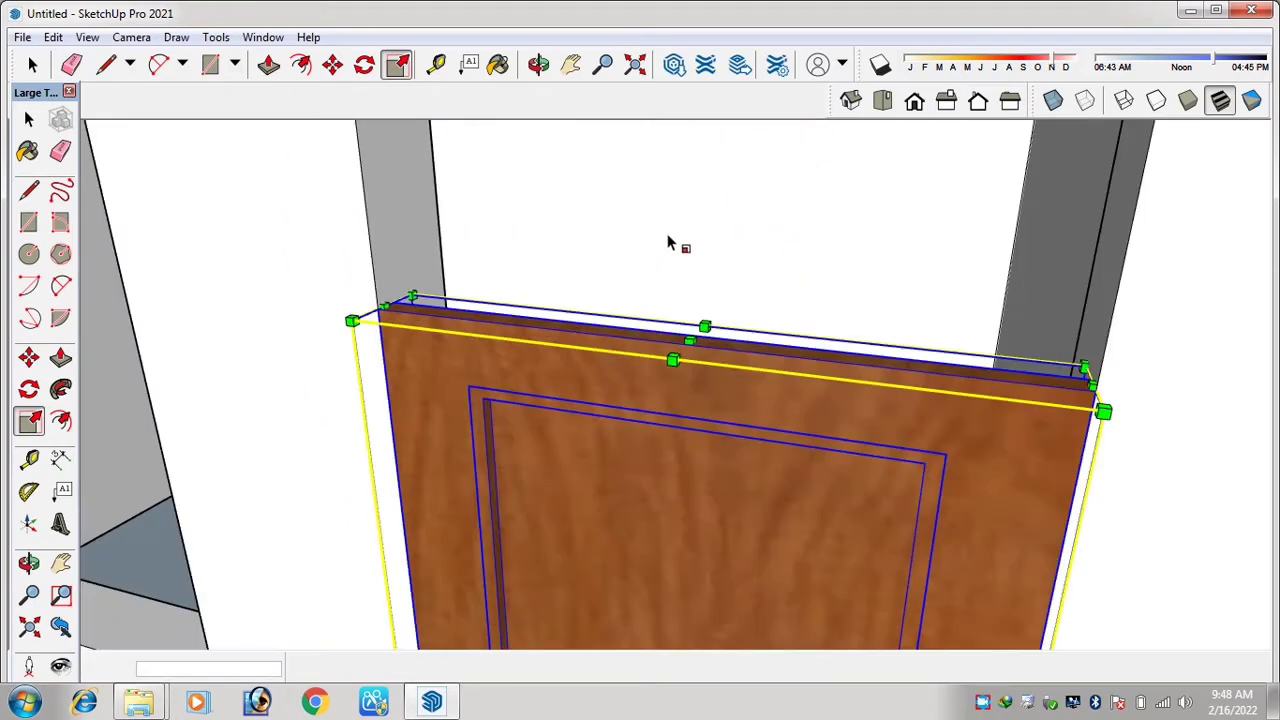
pyautogui.click(704, 329)
pyautogui.scroll(-1, 693, 343)
pyautogui.scroll(-3, 693, 343)
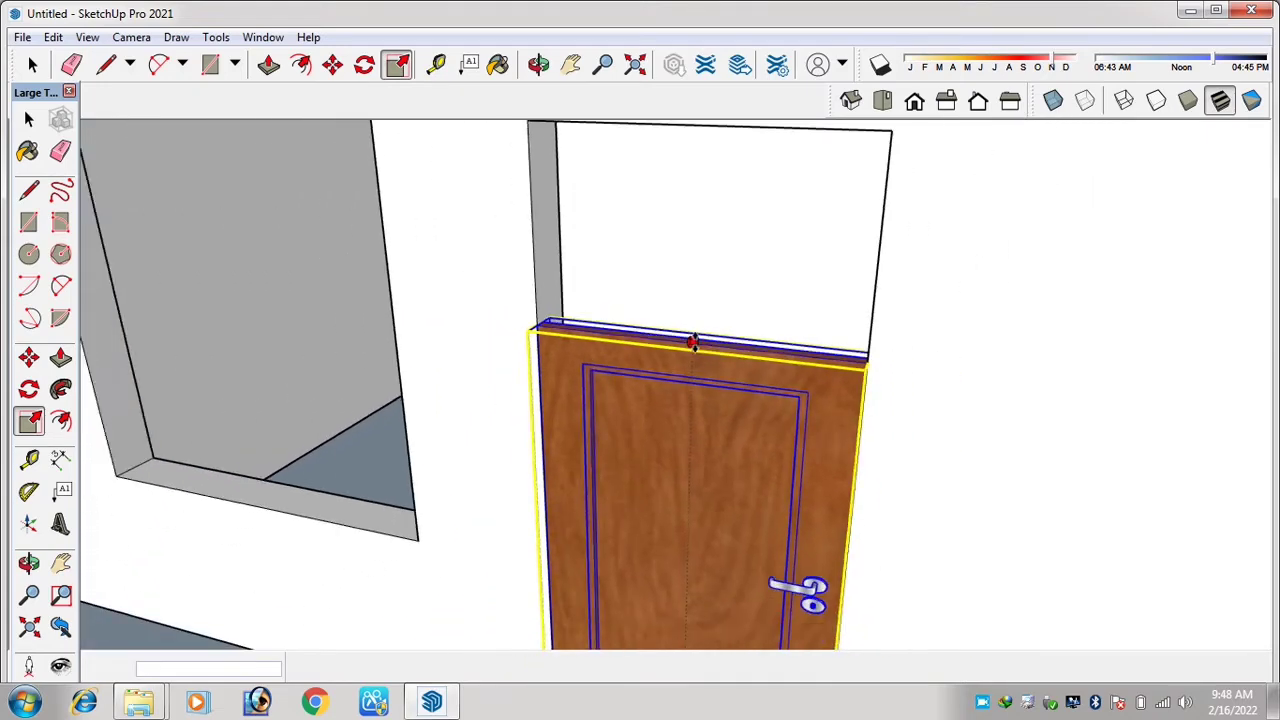
pyautogui.click(707, 179)
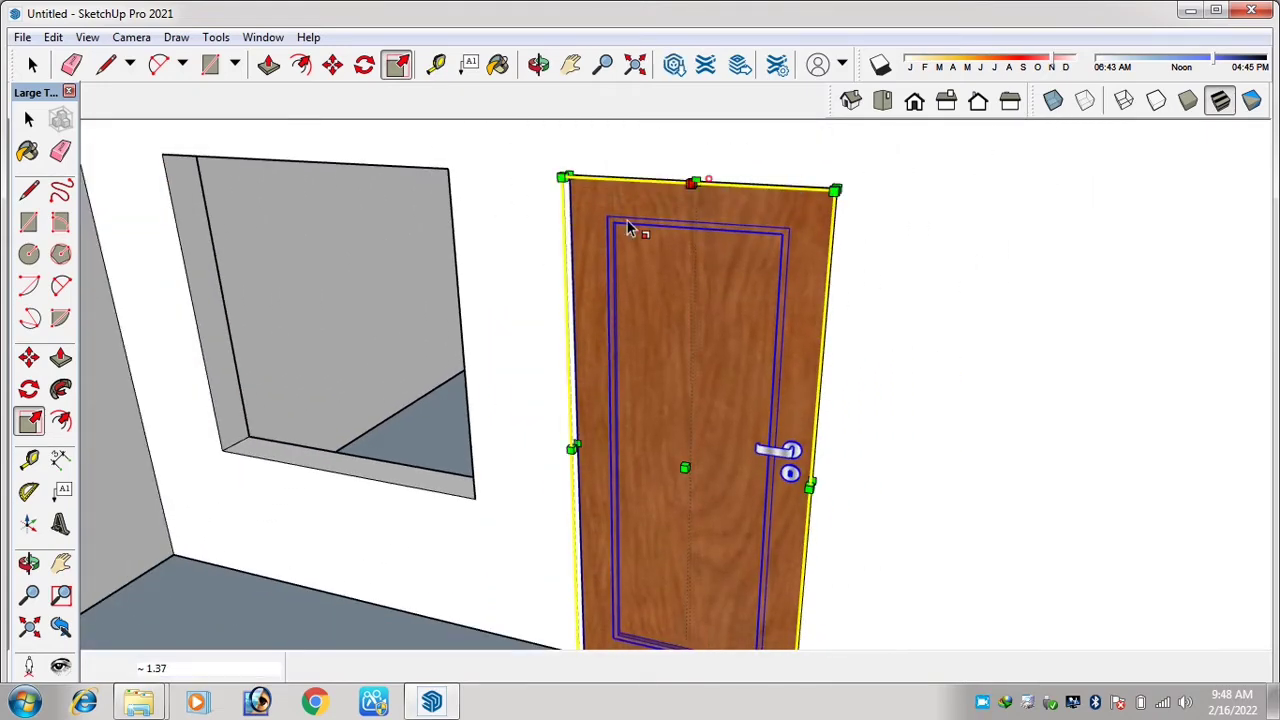
# - Copy the door by its lower handle-side corner to the matching bottom corner of the second doorway in the inner front wall
pyautogui.scroll(4, 612, 224)
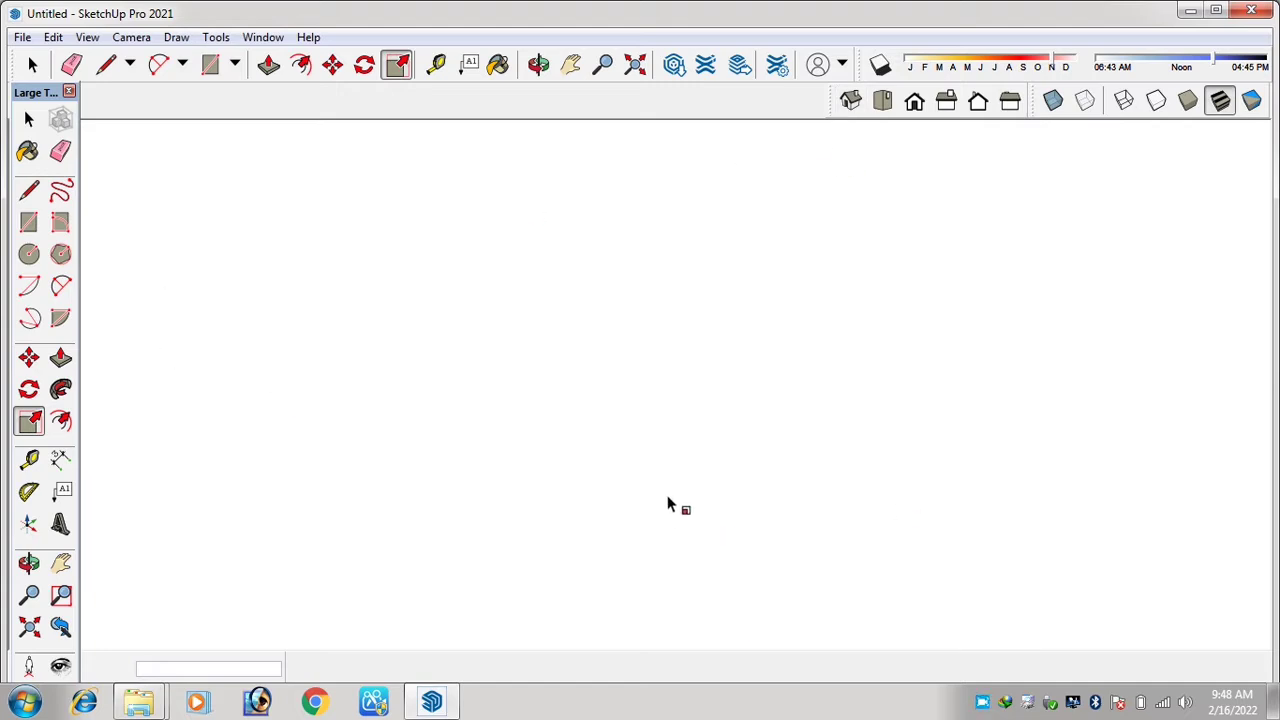
pyautogui.click(636, 64)
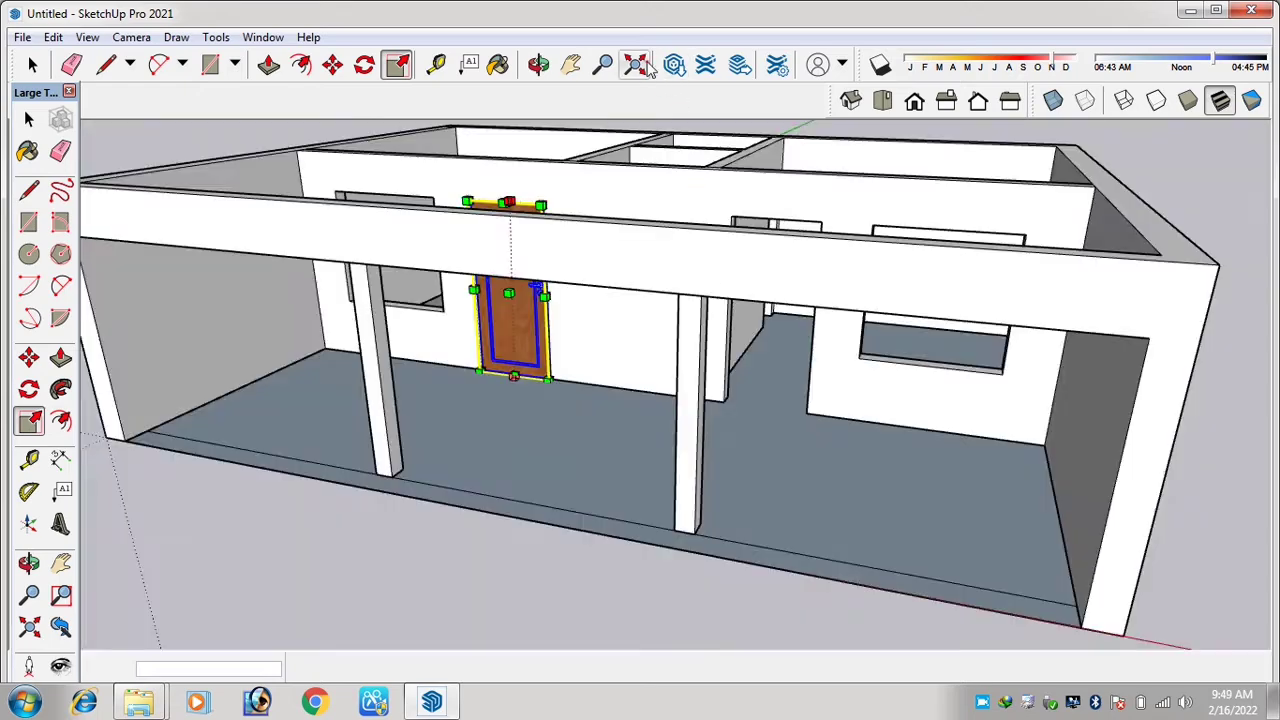
pyautogui.press('o')
pyautogui.moveTo(640, 437); pyautogui.dragTo(757, 434)
pyautogui.scroll(5, 566, 343)
pyautogui.moveTo(569, 362); pyautogui.dragTo(528, 375)
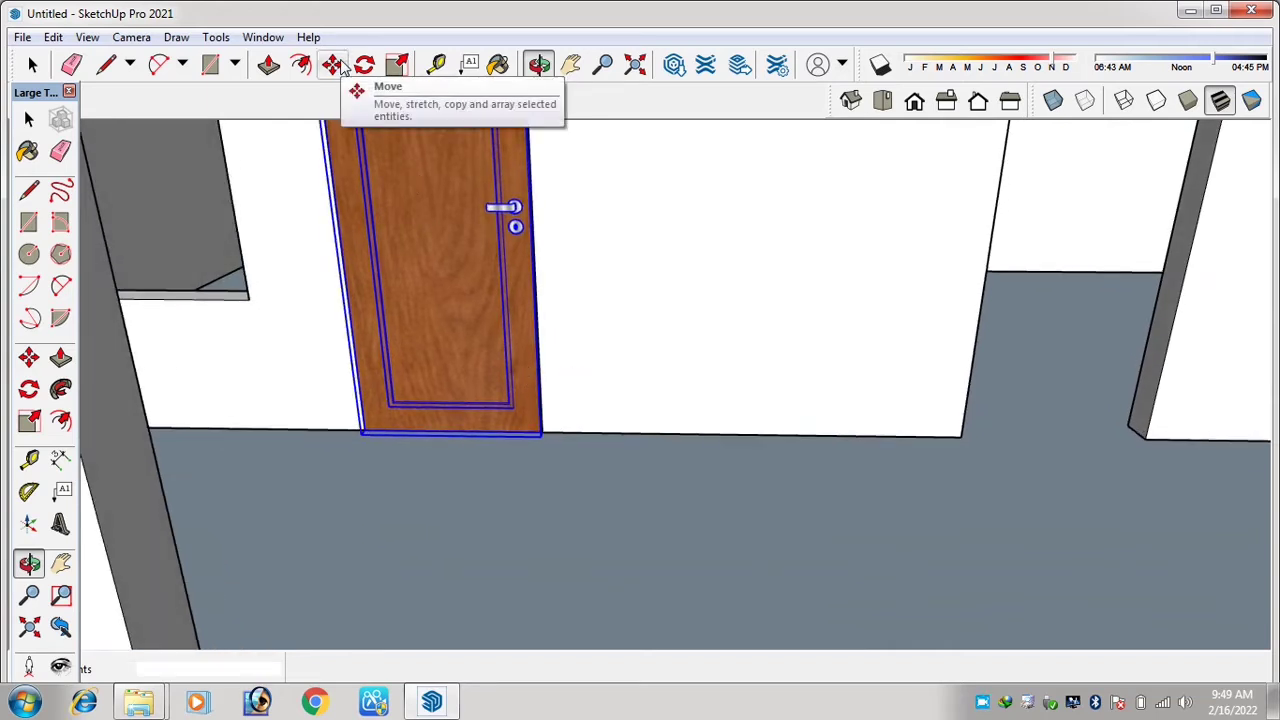
pyautogui.click(336, 65)
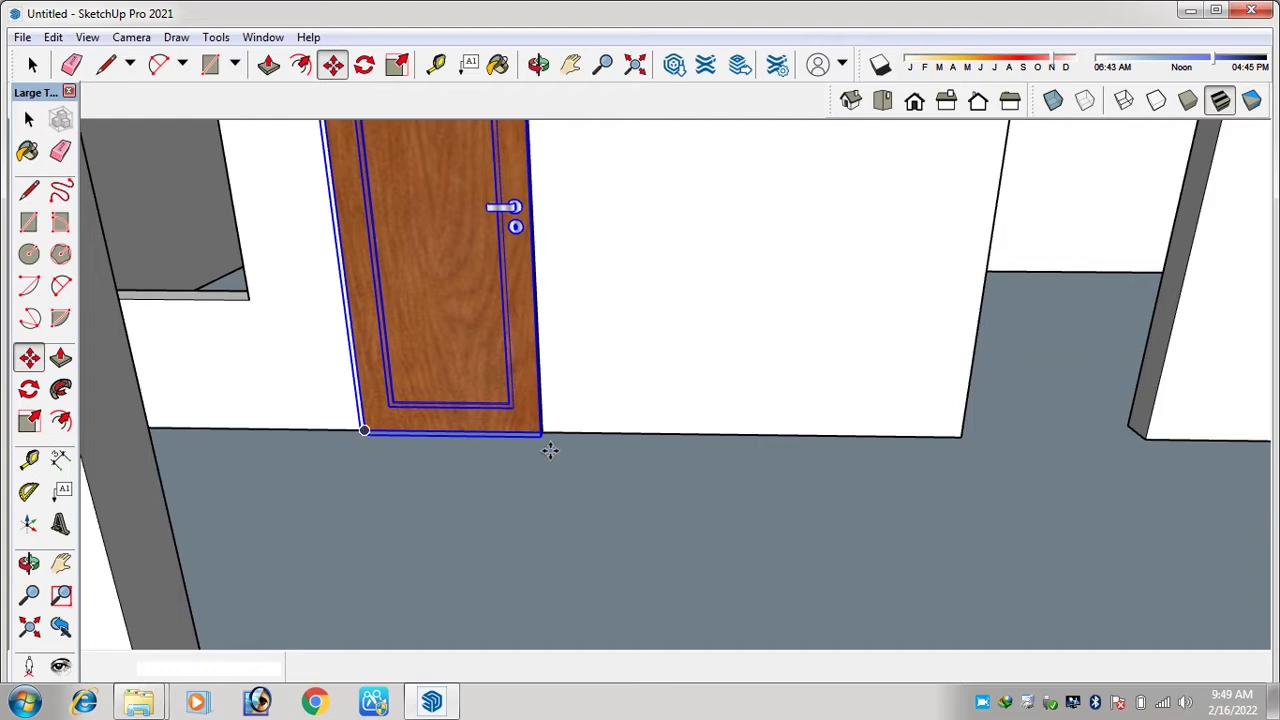
pyautogui.scroll(4, 541, 436)
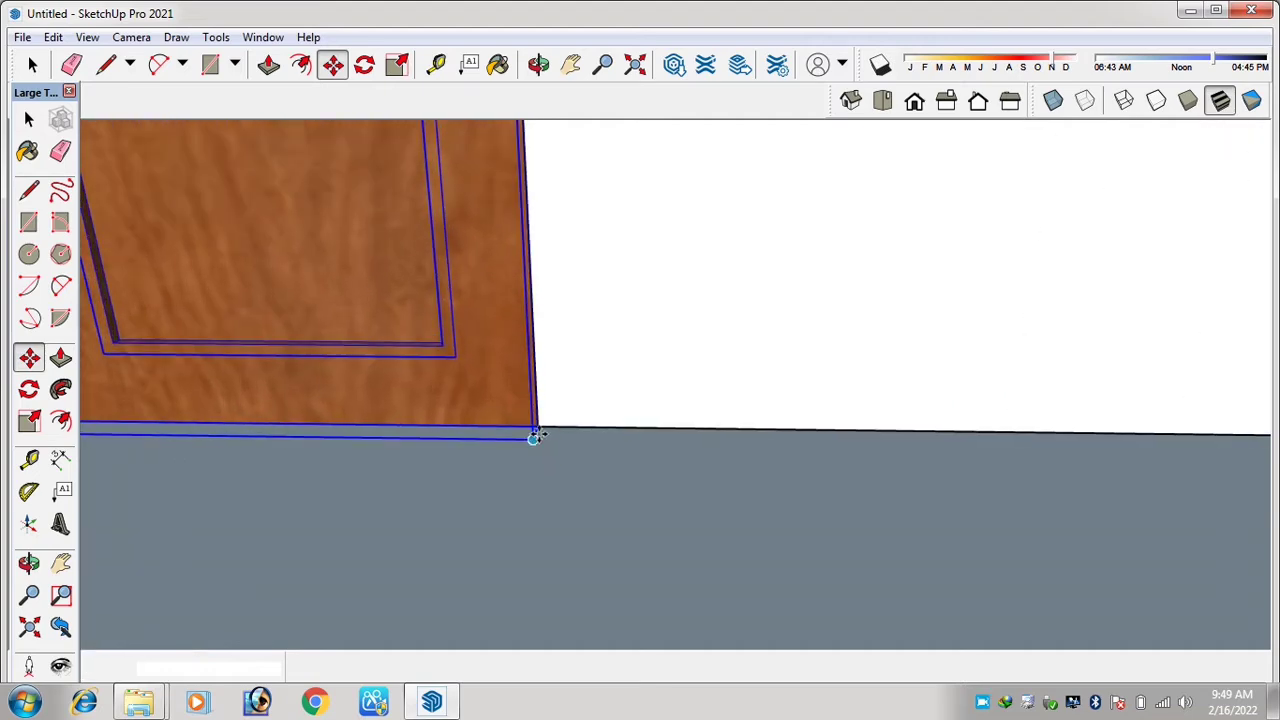
pyautogui.scroll(3, 535, 436)
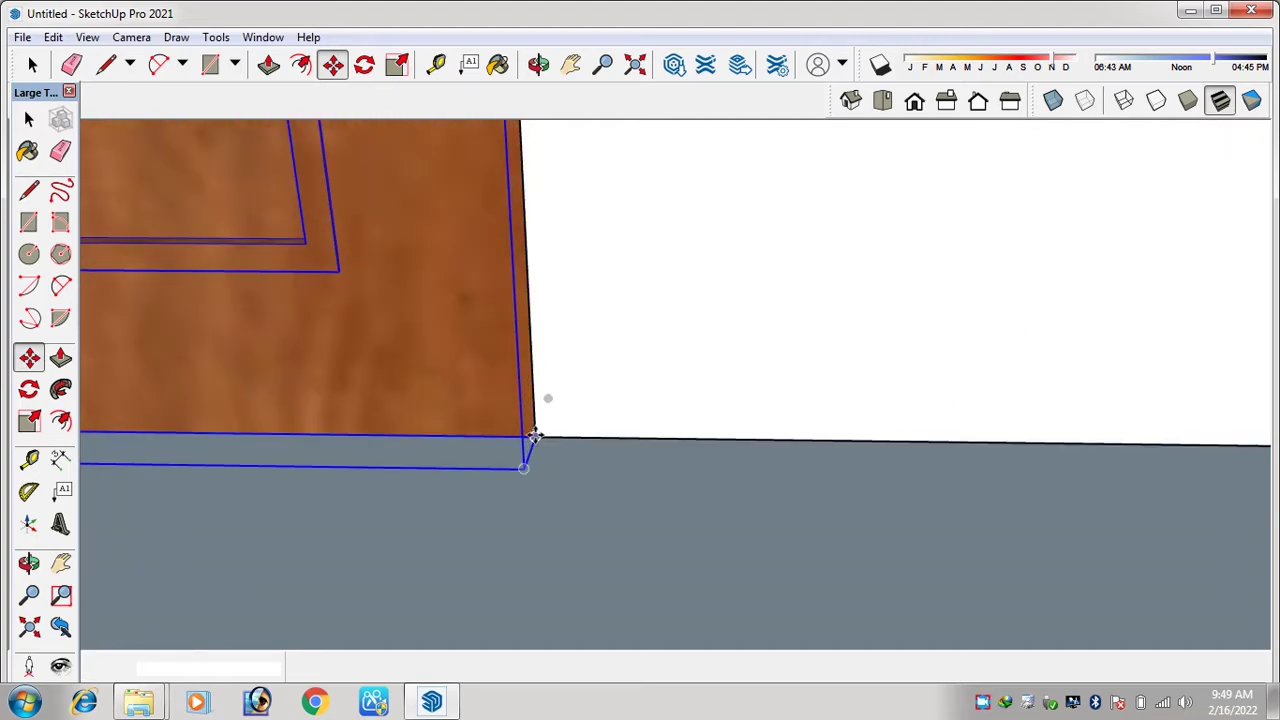
pyautogui.click(535, 436)
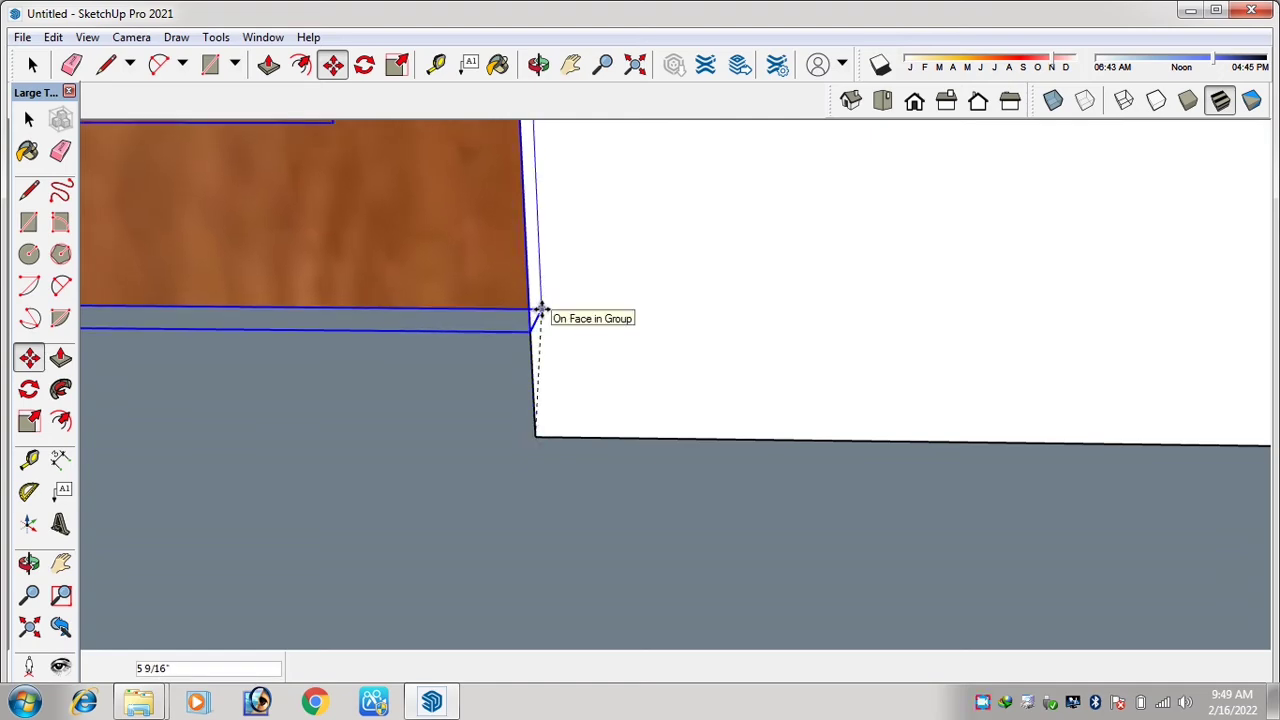
pyautogui.scroll(-3, 366, 285)
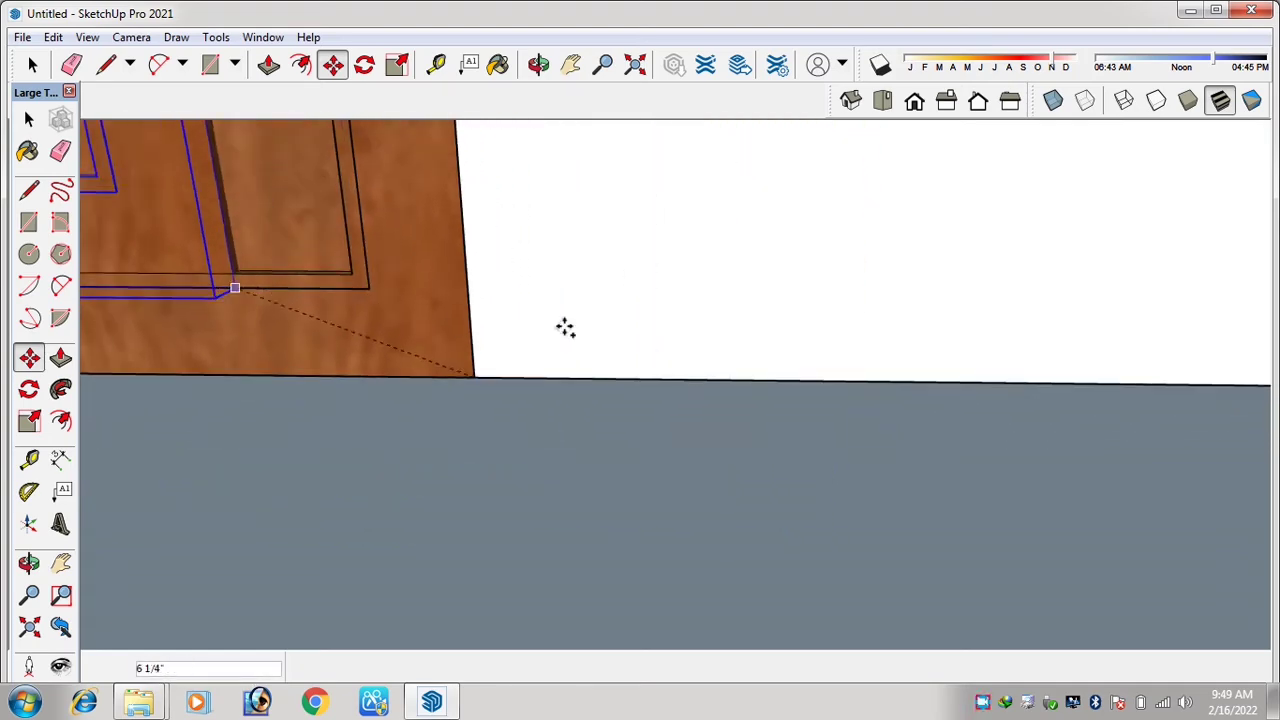
pyautogui.scroll(-5, 311, 364)
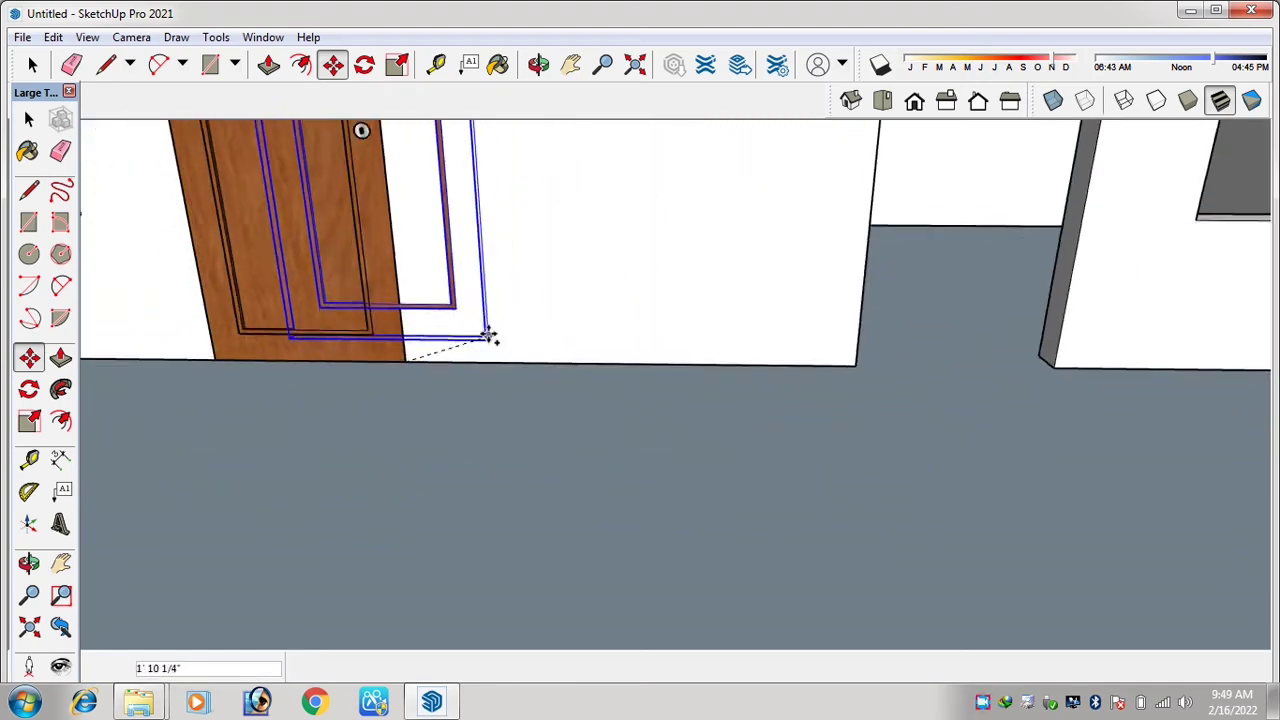
pyautogui.scroll(4, 1078, 335)
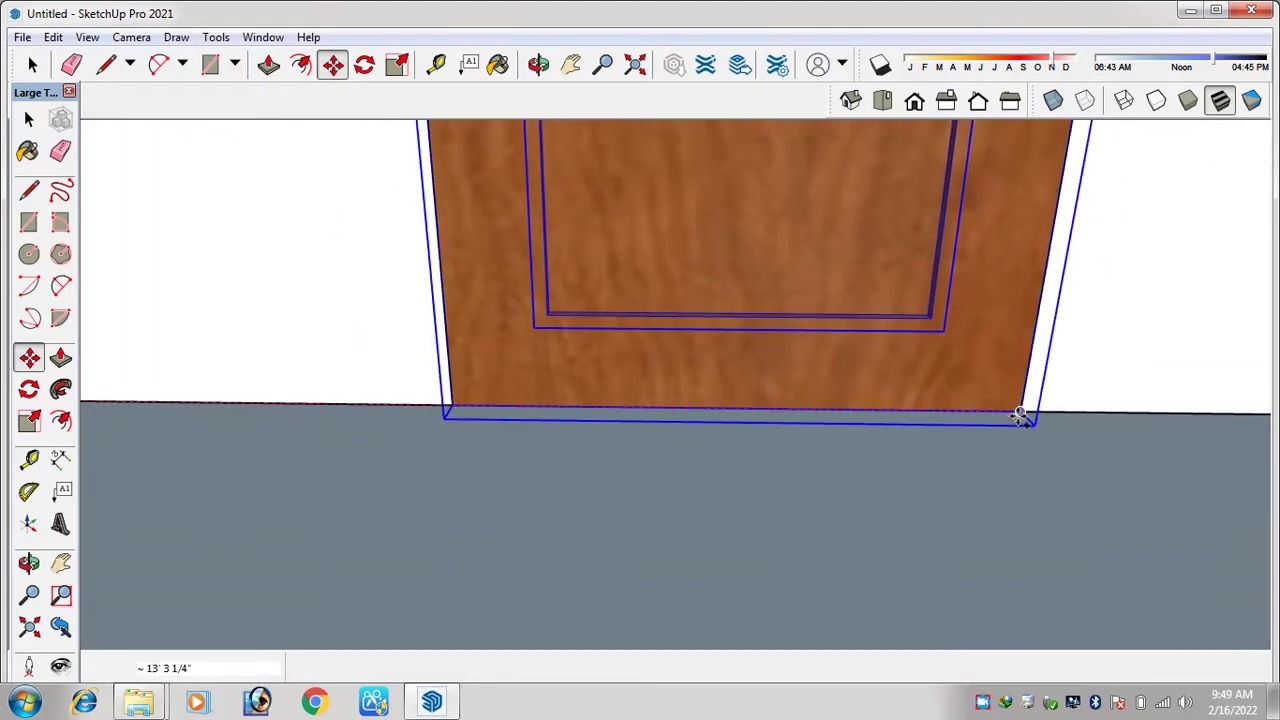
pyautogui.click(913, 462)
pyautogui.scroll(-10, 1017, 417)
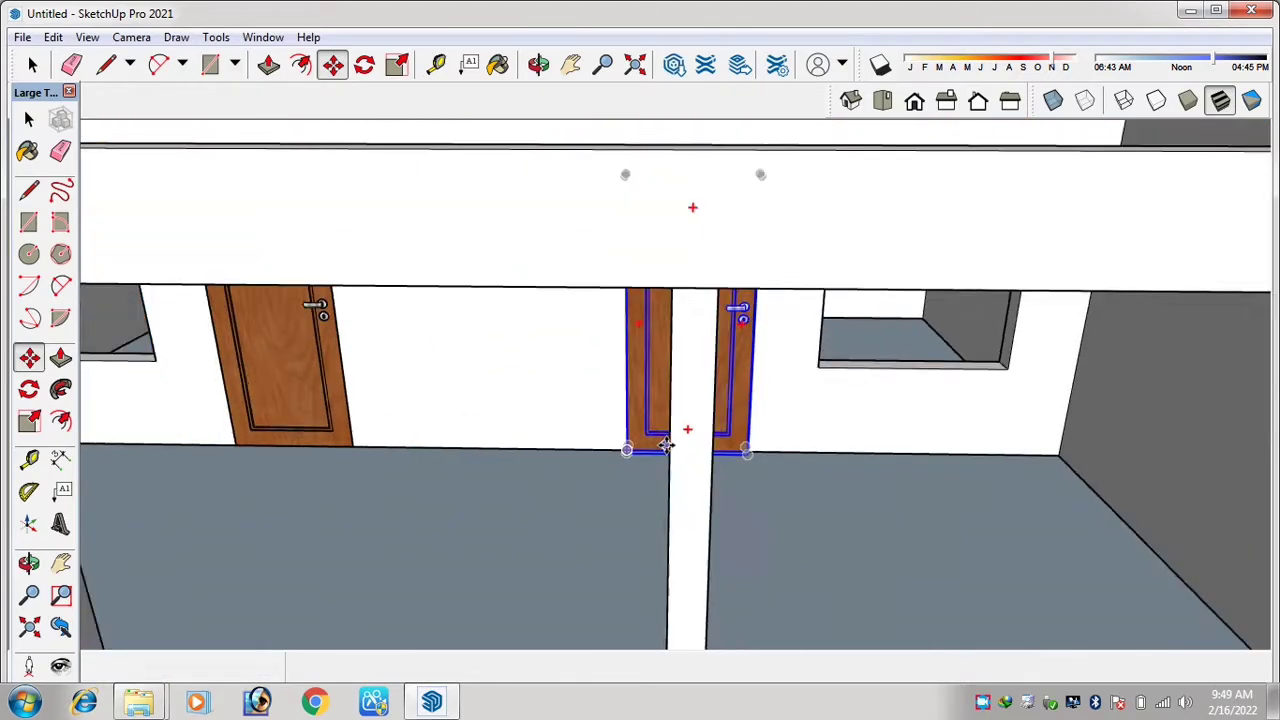
# - Clear the selection and look over both fitted doors in the inner front wall from above
pyautogui.click(30, 66)
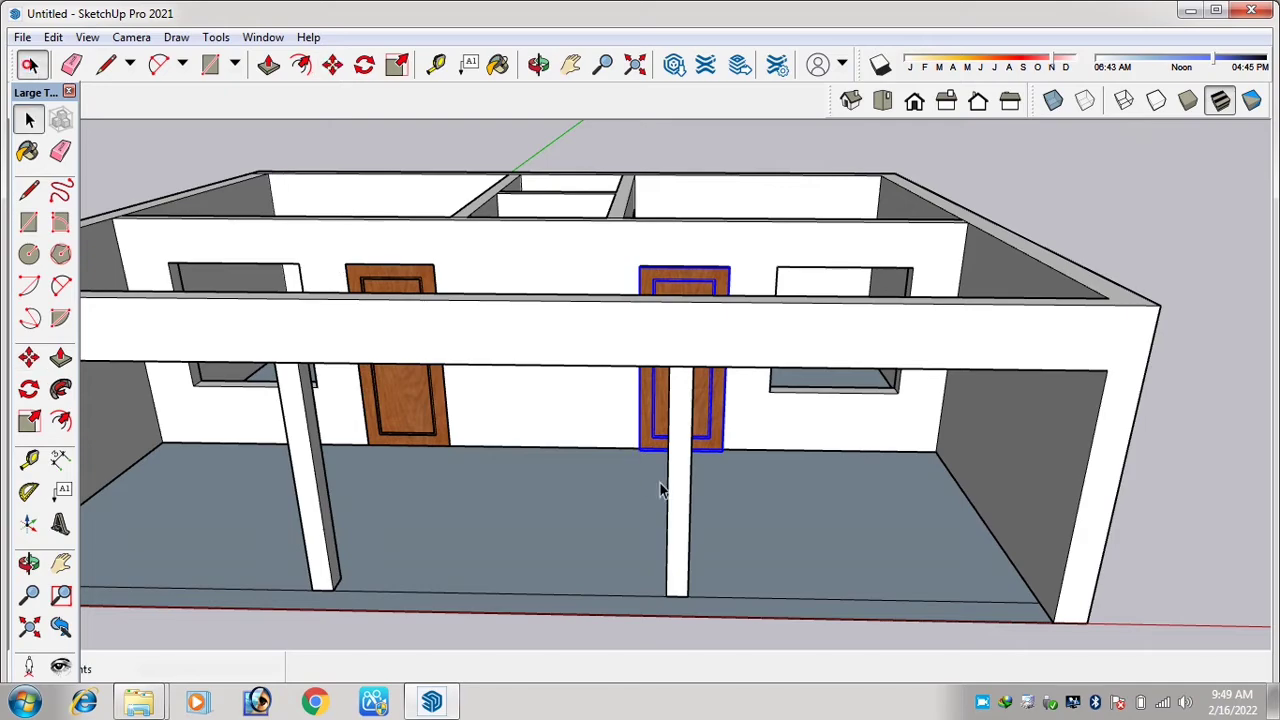
pyautogui.scroll(-3, 699, 412)
pyautogui.scroll(3, 565, 250)
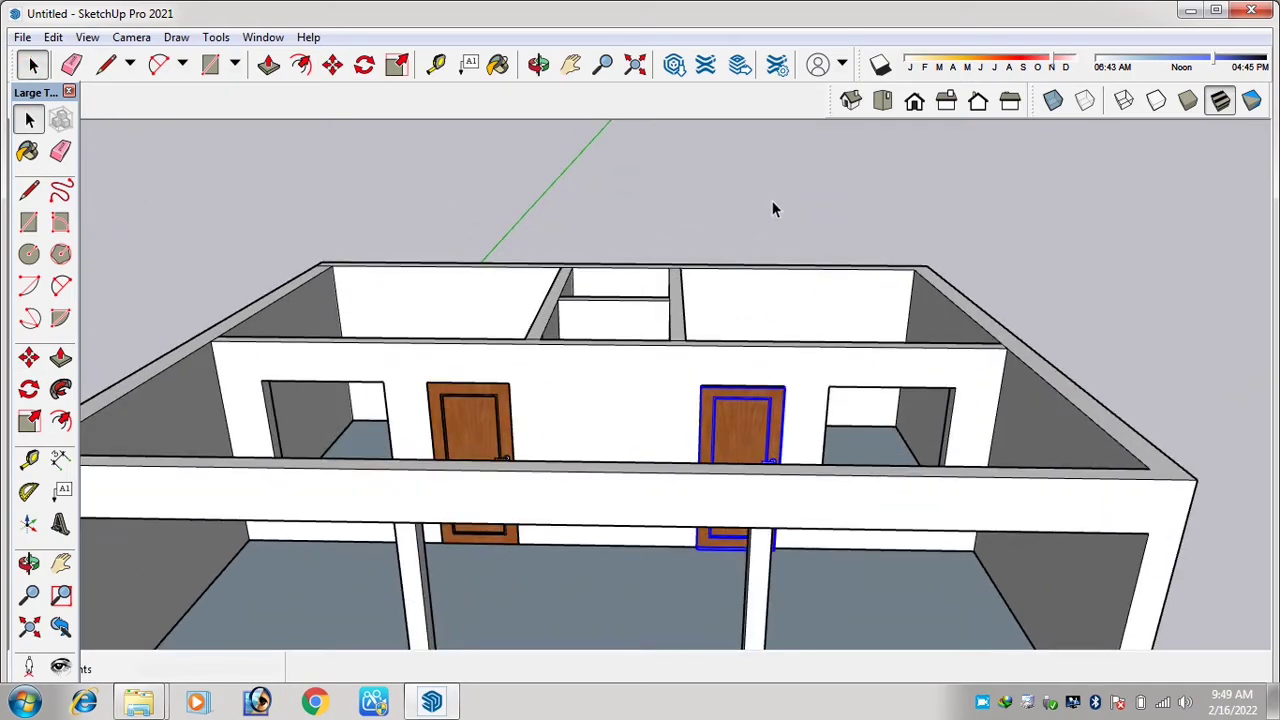
pyautogui.click(802, 175)
pyautogui.scroll(-3, 732, 325)
pyautogui.moveTo(733, 409); pyautogui.dragTo(733, 411, button='middle')
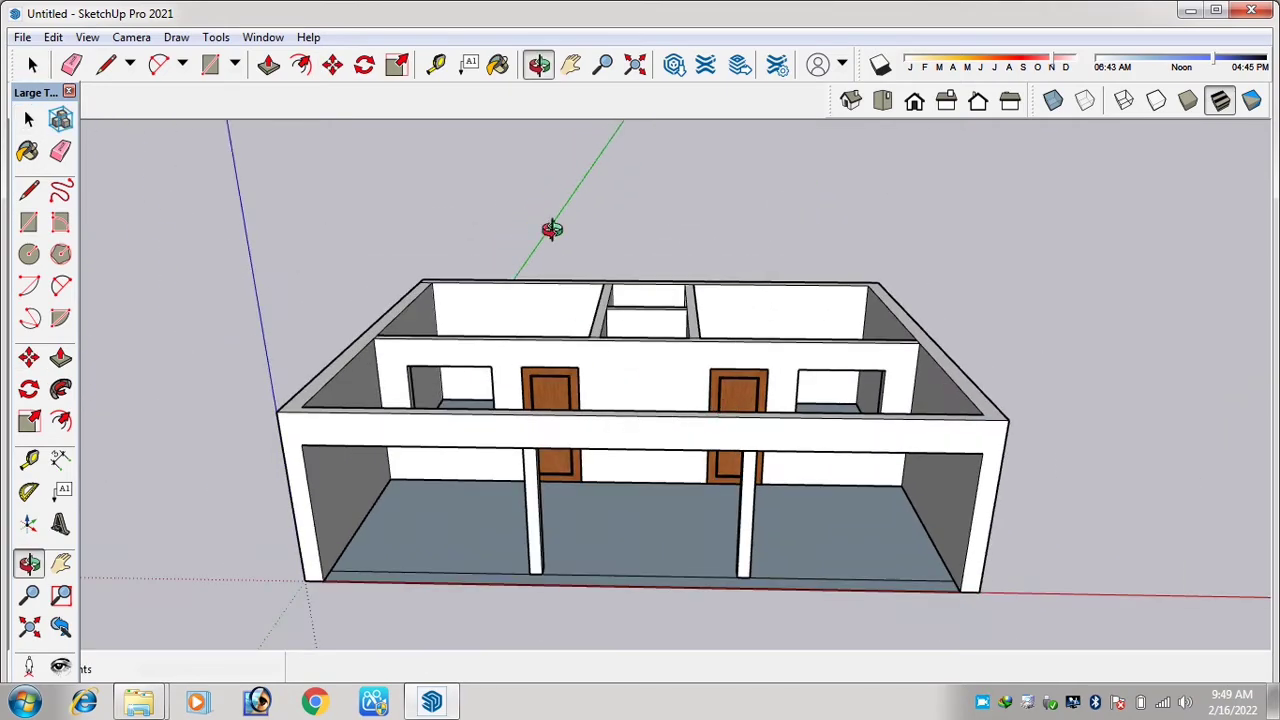
pyautogui.moveTo(552, 229); pyautogui.dragTo(620, 466, button='middle')
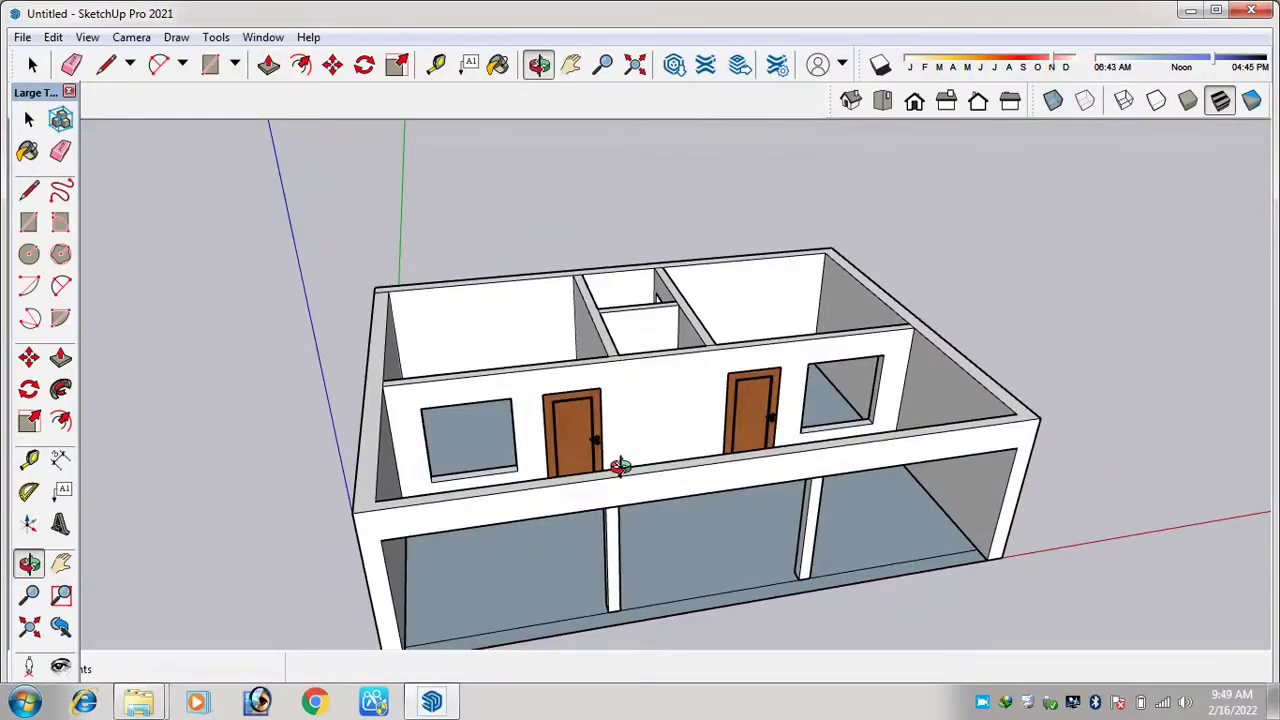
pyautogui.scroll(2, 692, 420)
pyautogui.scroll(-2, 694, 420)
pyautogui.scroll(1, 943, 341)
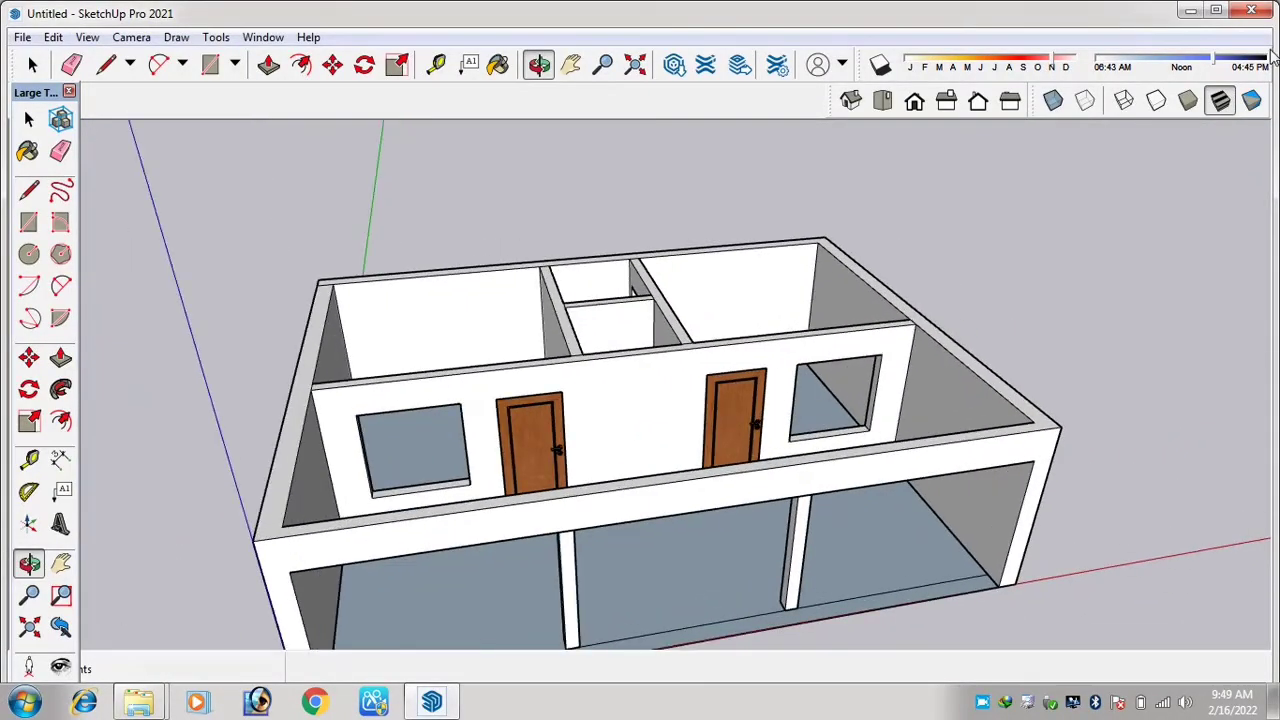
# - Minimize SketchUp and open the Windows folder inside "SketchUp material" on the Application (J:) drive
pyautogui.click(1190, 12)
pyautogui.click(14, 36)
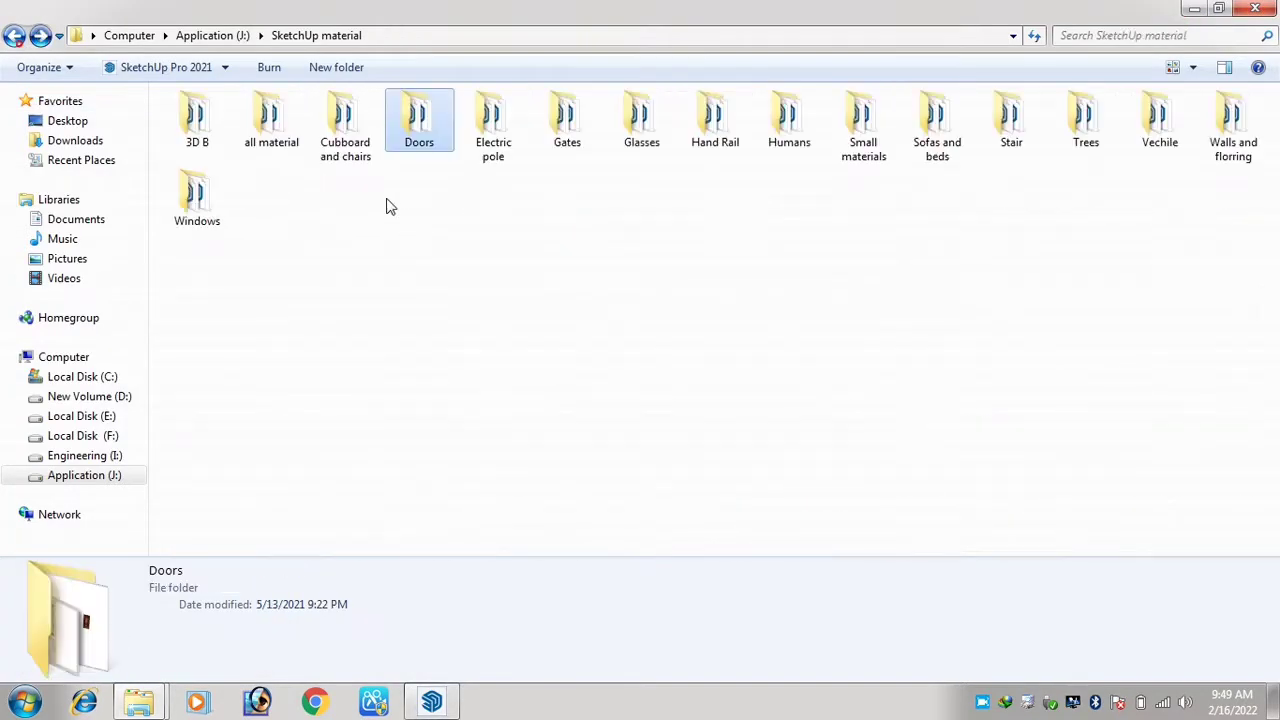
pyautogui.doubleClick(190, 198)
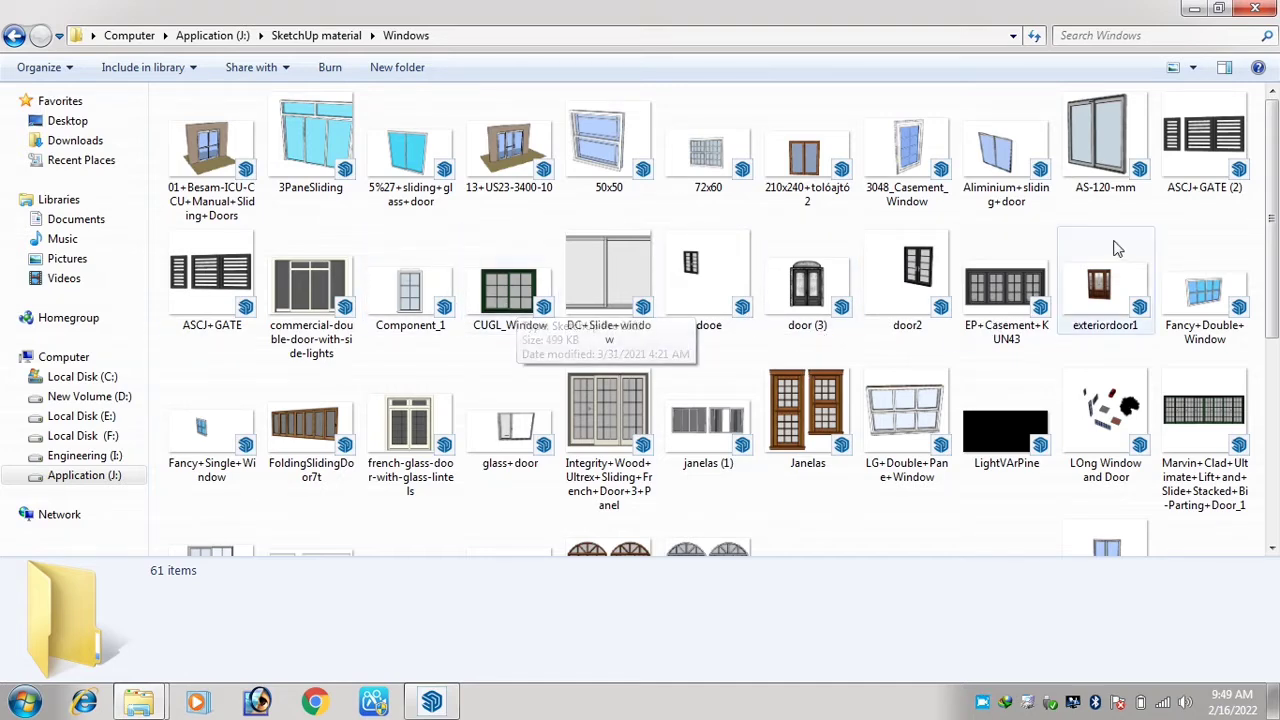
# - Bring the STEEL+BARS-LIGHT model from the Windows folder into the SketchUp model and place it at the left window opening of the inner front wall
pyautogui.scroll(-3, 1072, 340)
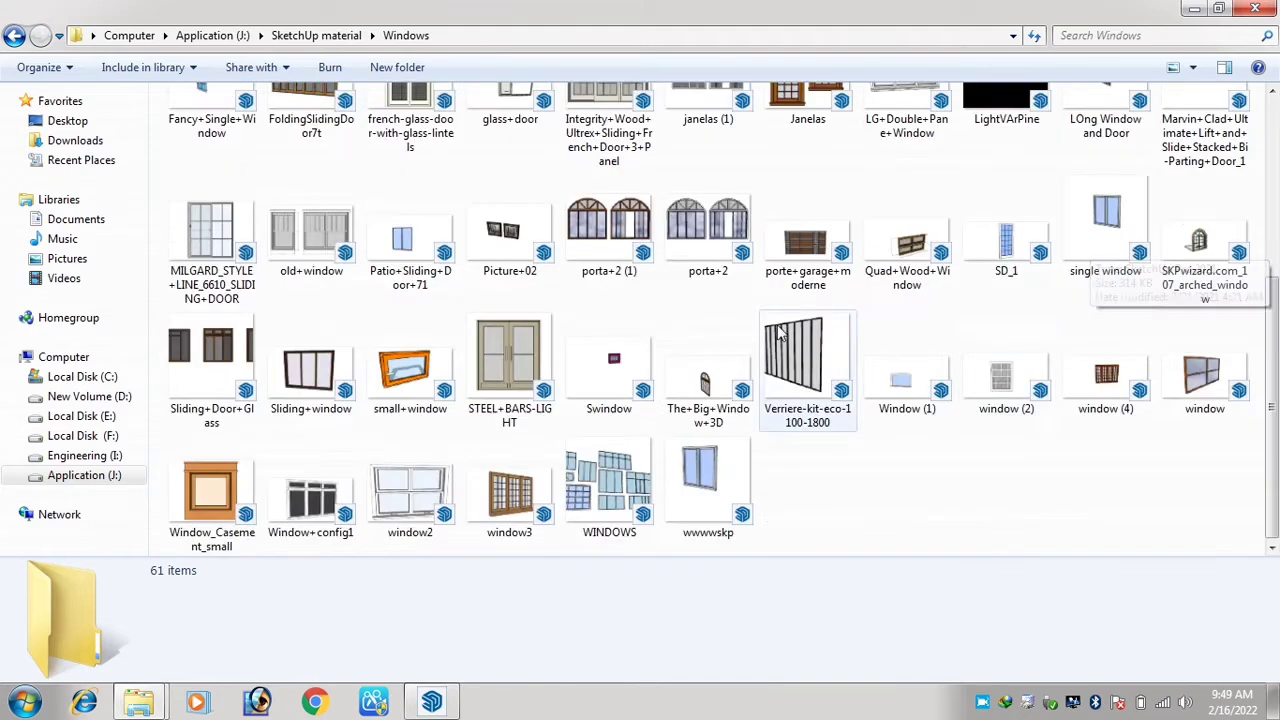
pyautogui.click(511, 363)
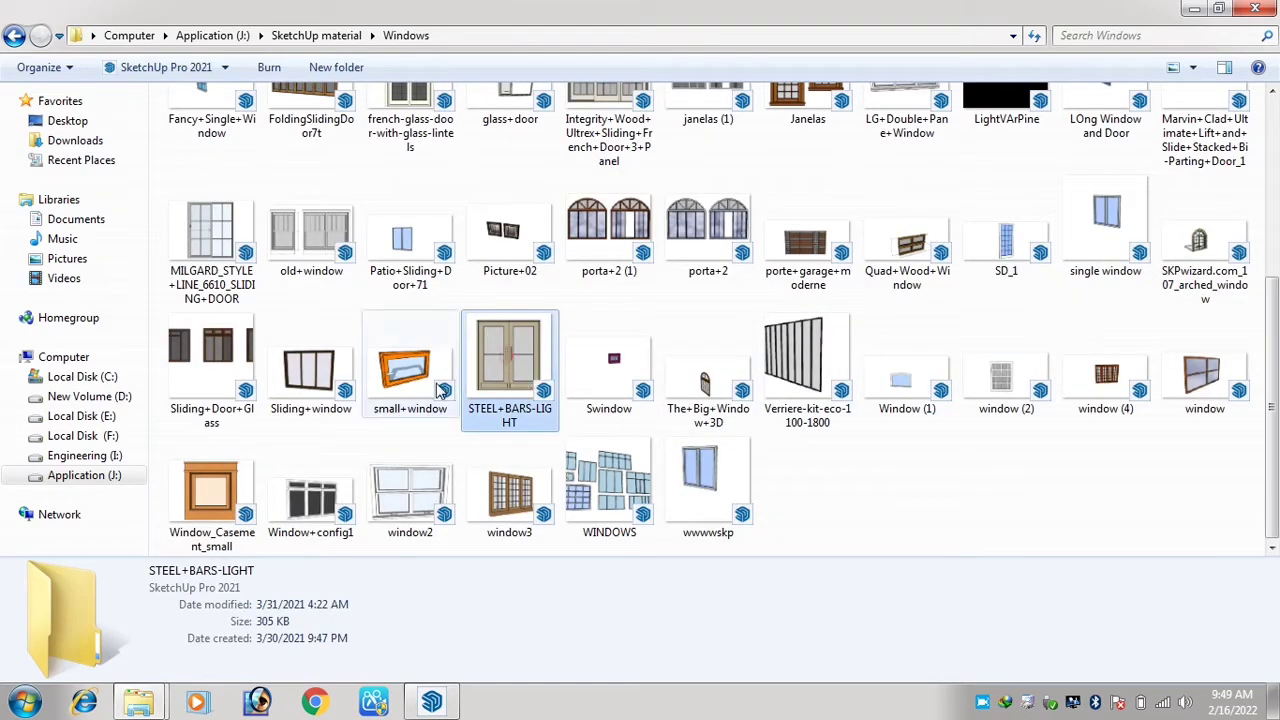
pyautogui.moveTo(511, 363)
pyautogui.mouseDown()
pyautogui.moveTo(431, 700)
pyautogui.moveTo(518, 485)
pyautogui.moveTo(393, 447)
pyautogui.moveTo(407, 462)
pyautogui.mouseUp()
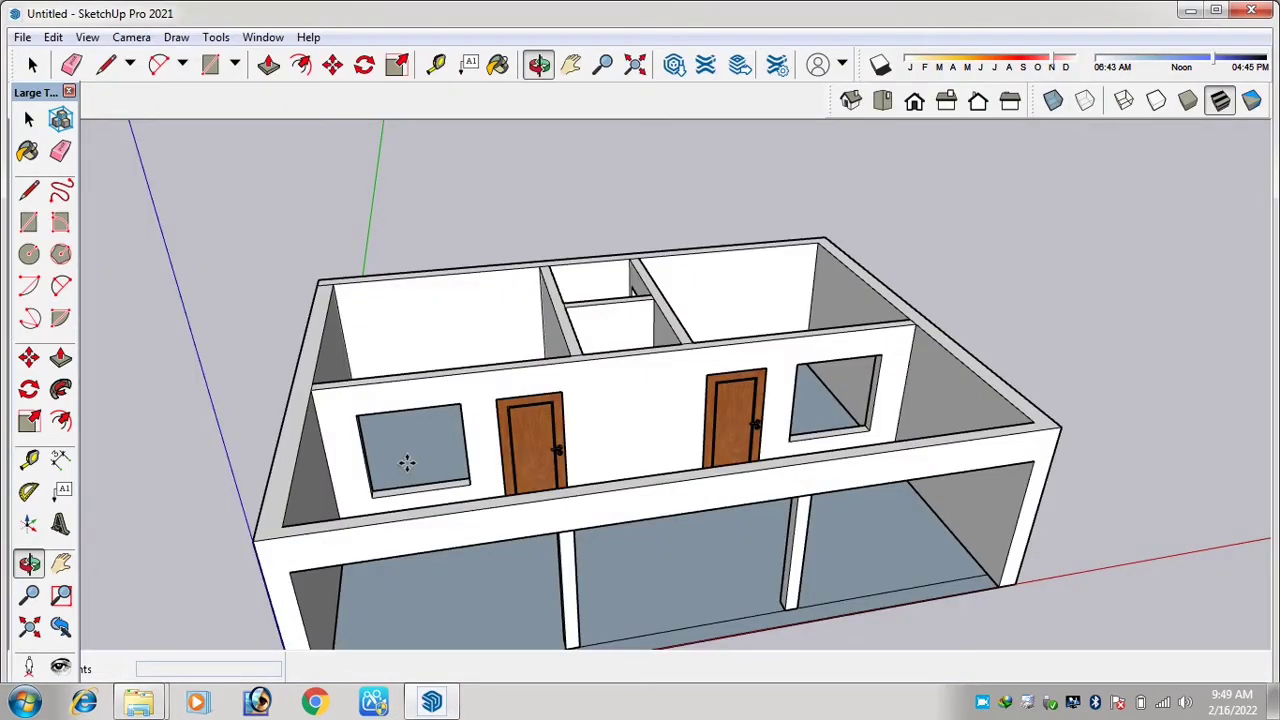
pyautogui.keyDown('shift'); pyautogui.moveTo(442, 322); pyautogui.dragTo(447, 306, button='middle'); pyautogui.keyUp('shift')
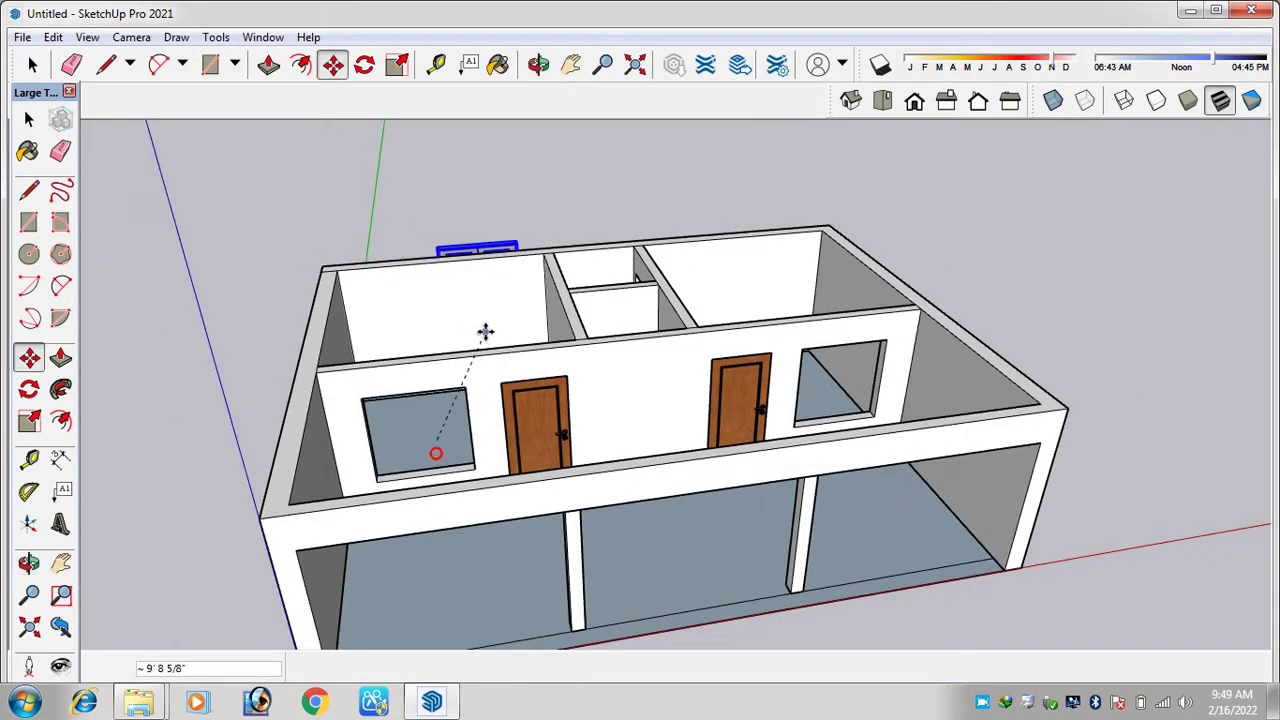
pyautogui.scroll(6, 437, 470)
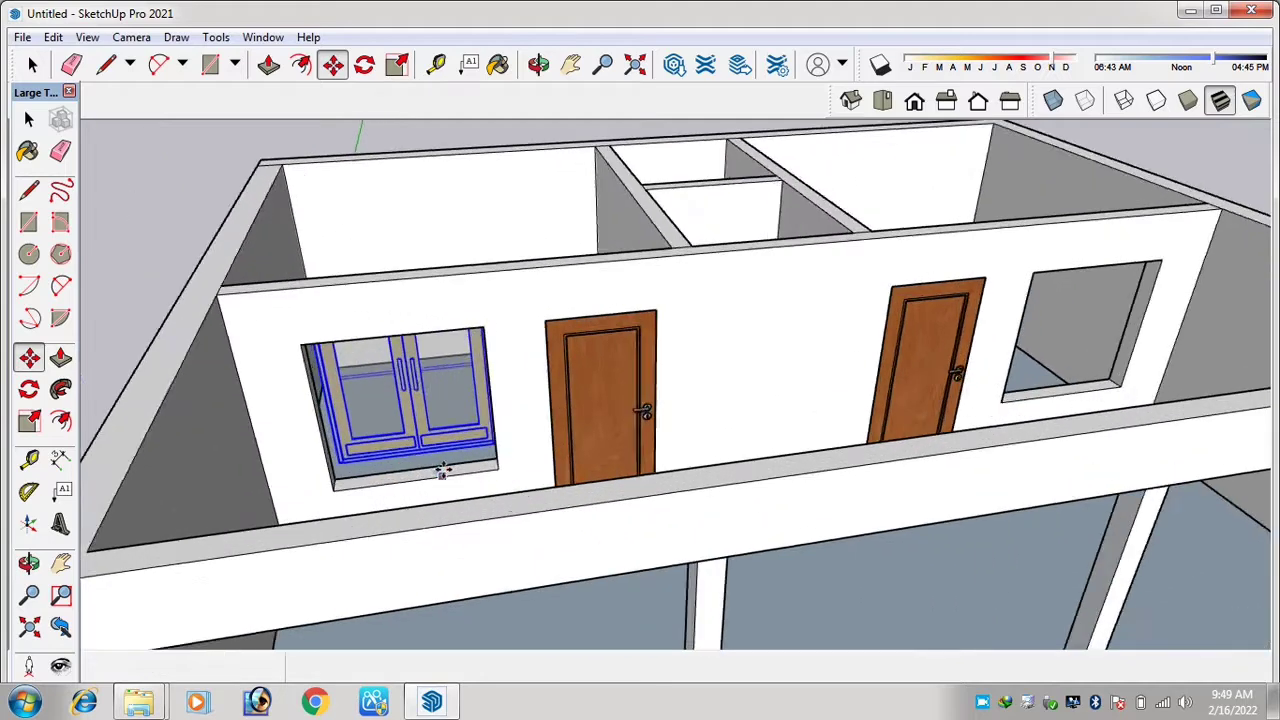
pyautogui.click(313, 457)
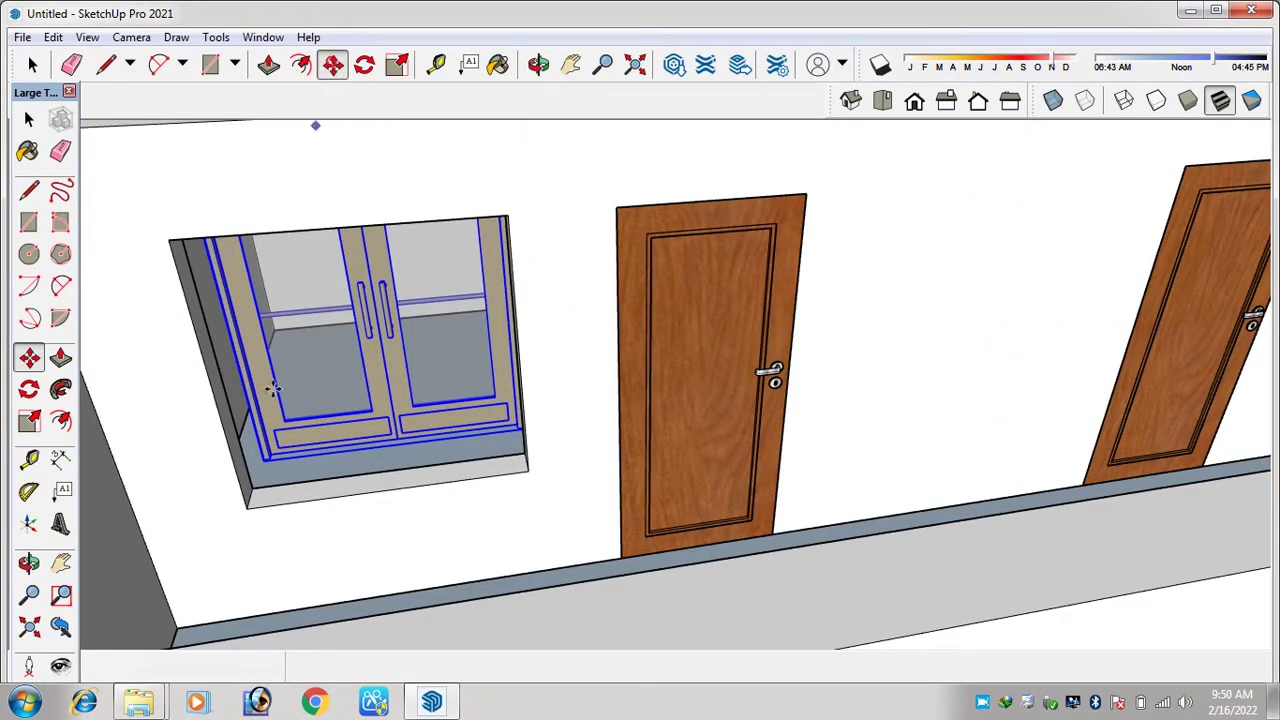
# - Set the window's lower left corner on the front lower left corner of the left opening in the inner front wall
pyautogui.scroll(4, 262, 446)
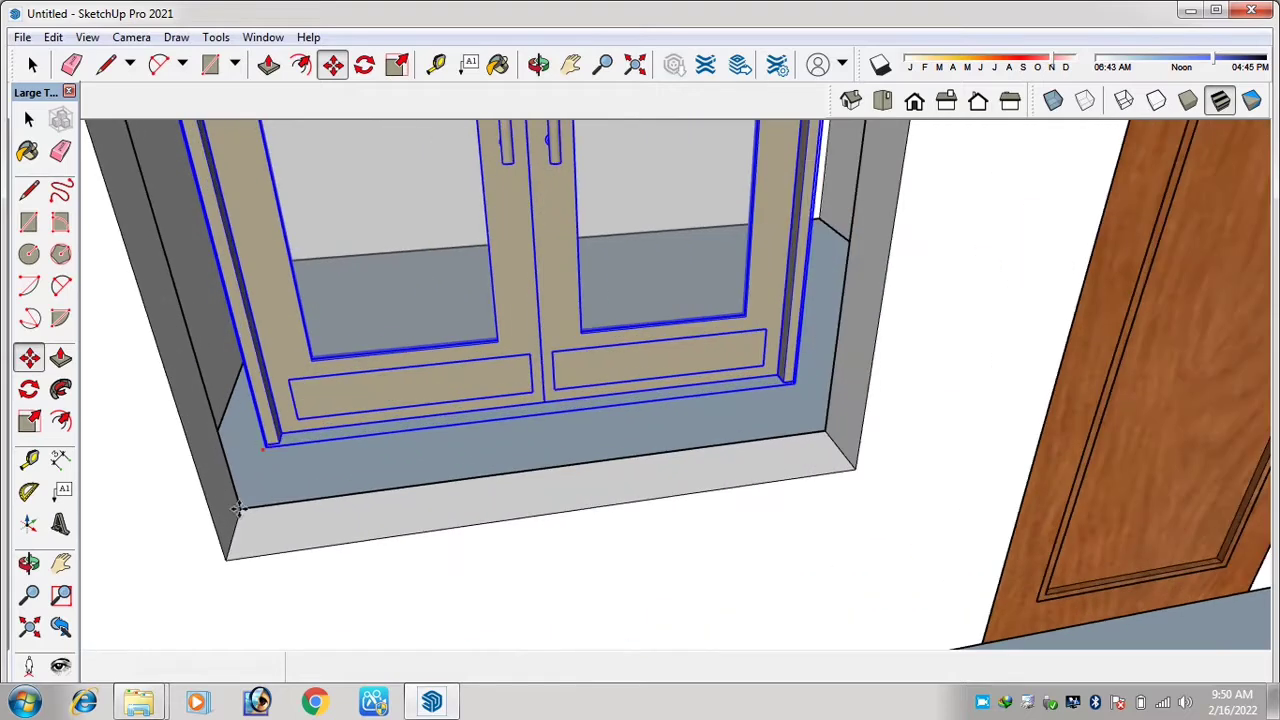
pyautogui.click(222, 563)
pyautogui.scroll(-6, 222, 563)
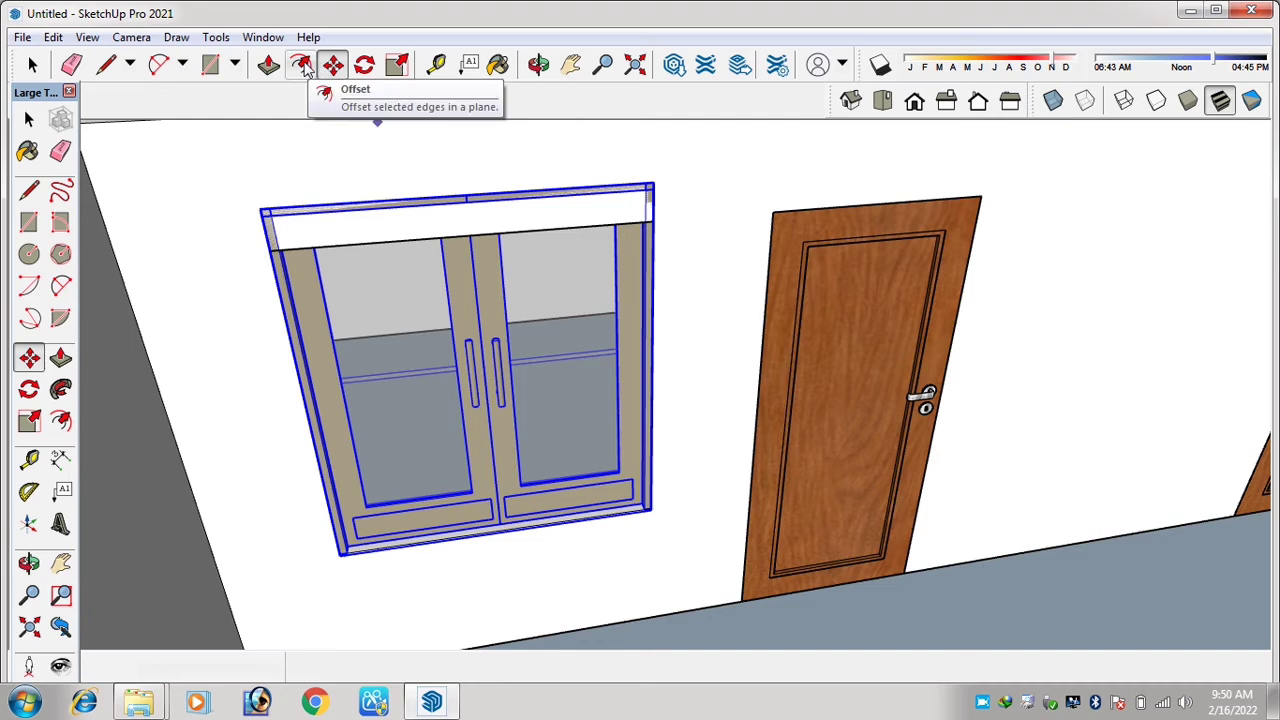
# - Scale the window's height down from its top centre so it meets the upper edge of the wall opening
pyautogui.click(397, 66)
pyautogui.scroll(6, 443, 203)
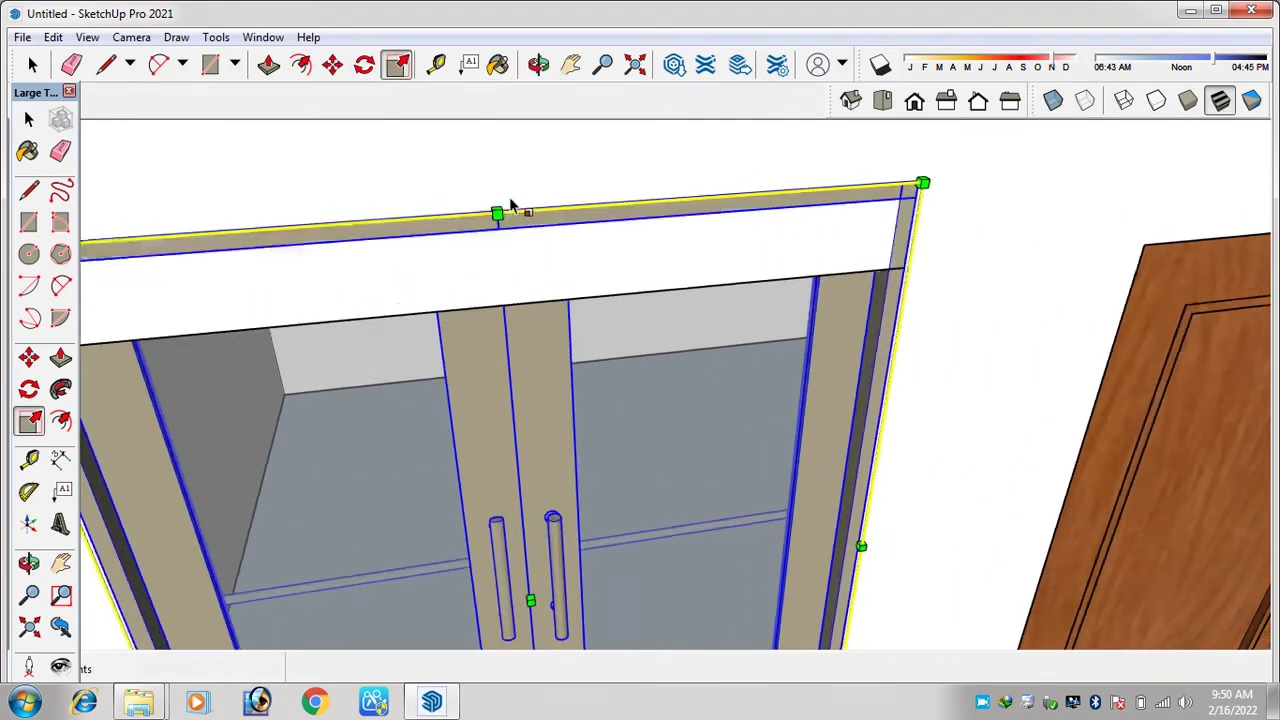
pyautogui.moveTo(497, 213); pyautogui.dragTo(502, 306)
pyautogui.scroll(-2, 643, 183)
pyautogui.scroll(-2, 645, 186)
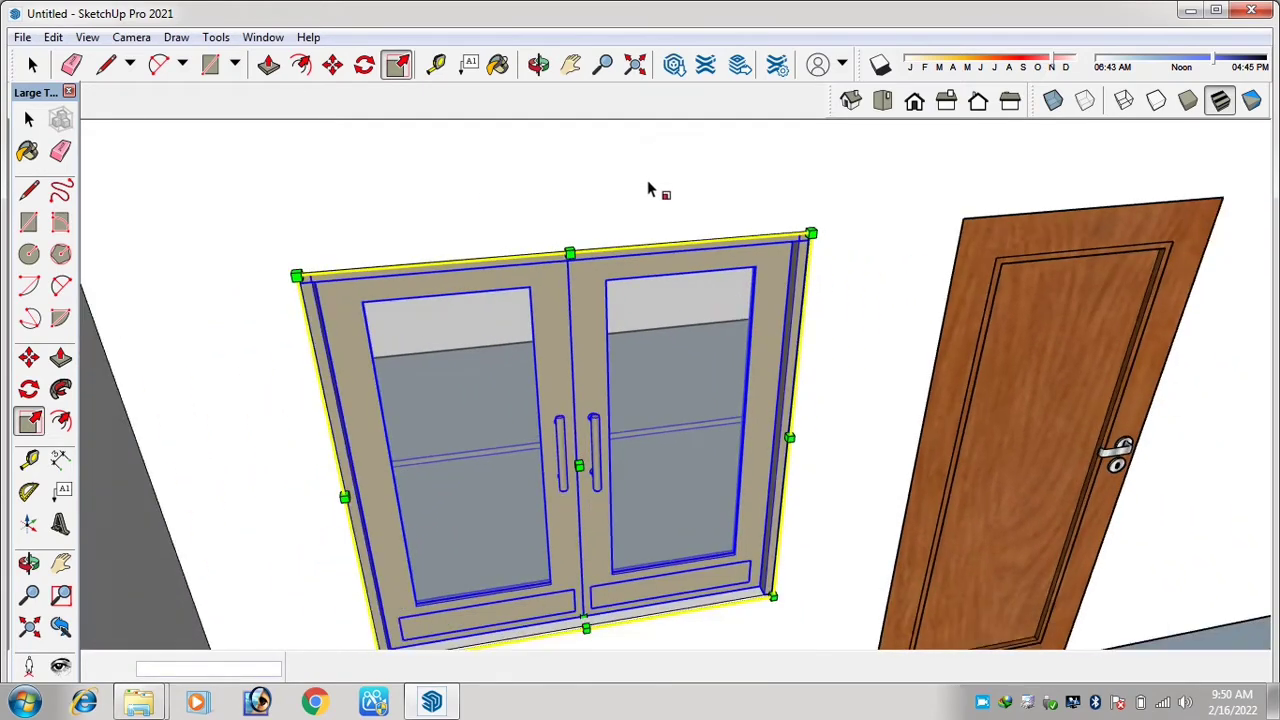
pyautogui.scroll(-4, 471, 357)
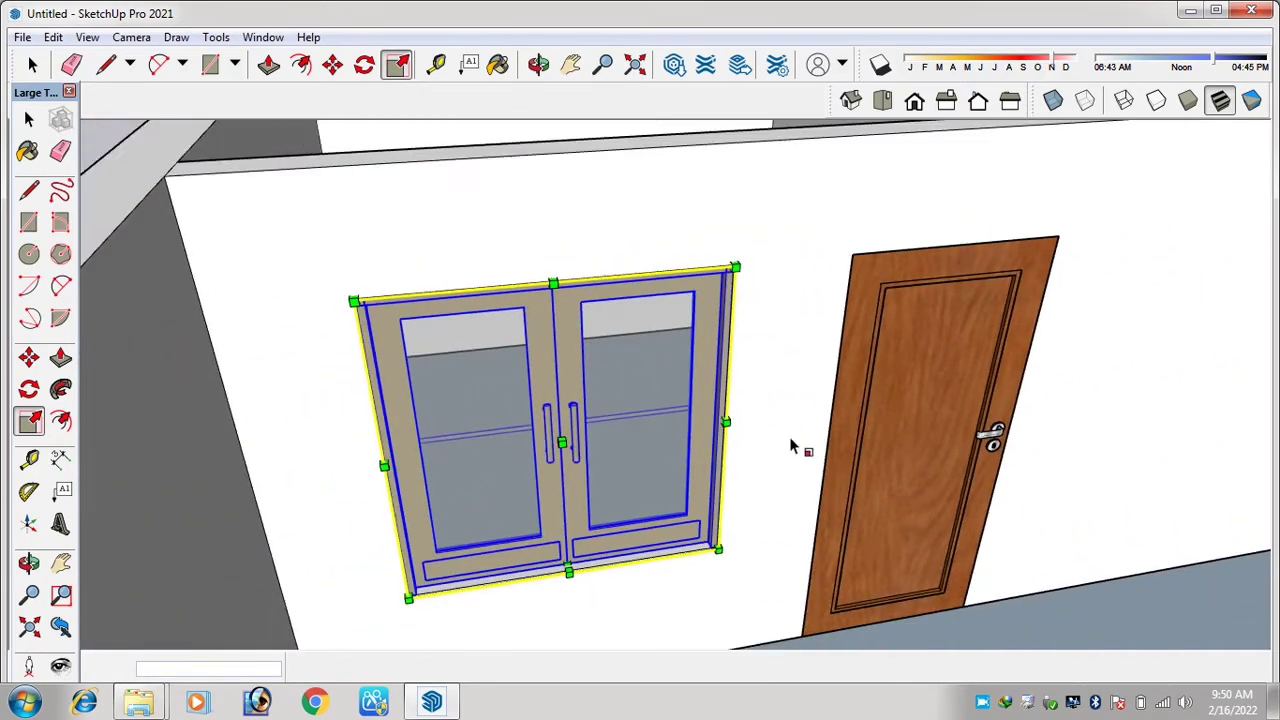
# - Copy the window by its lower right corner to the matching corner of the right window opening in the inner front wall
pyautogui.moveTo(636, 372); pyautogui.dragTo(574, 360, button='middle')
pyautogui.scroll(2, 624, 451)
pyautogui.press('m')
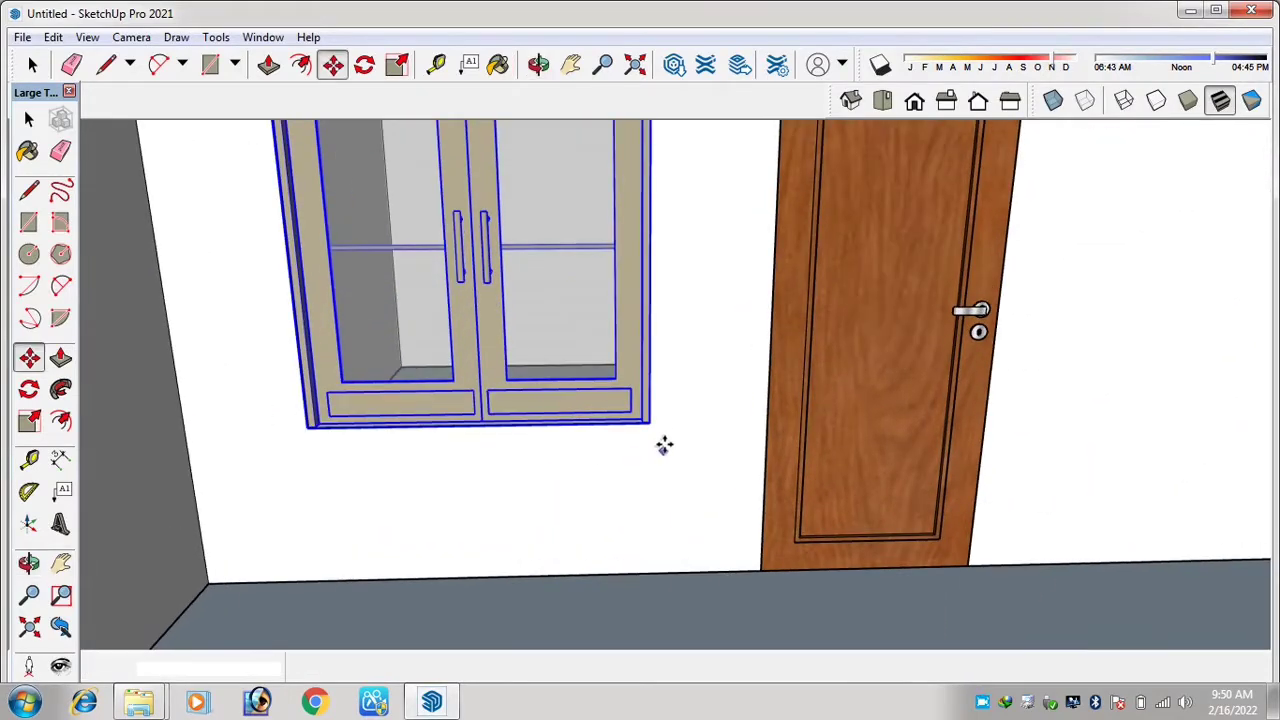
pyautogui.click(650, 423)
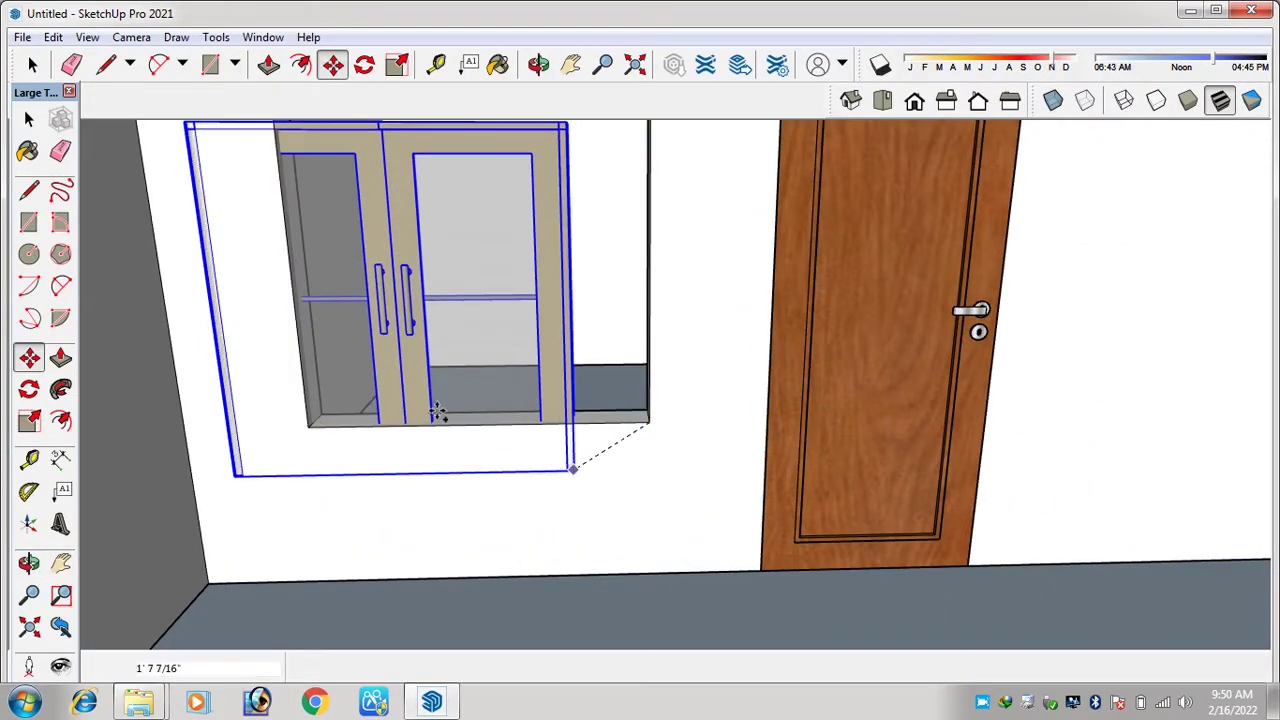
pyautogui.press('ctrl')
pyautogui.scroll(-8, 257, 271)
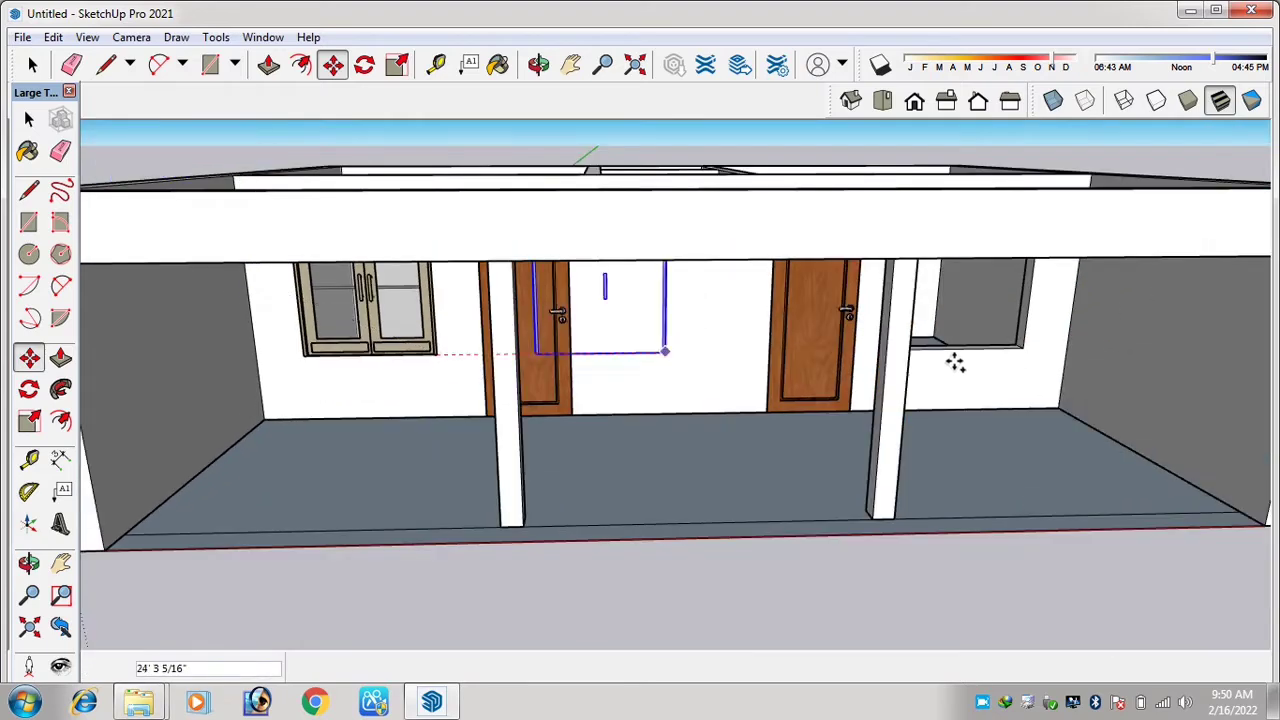
pyautogui.scroll(5, 957, 352)
pyautogui.scroll(3, 1013, 345)
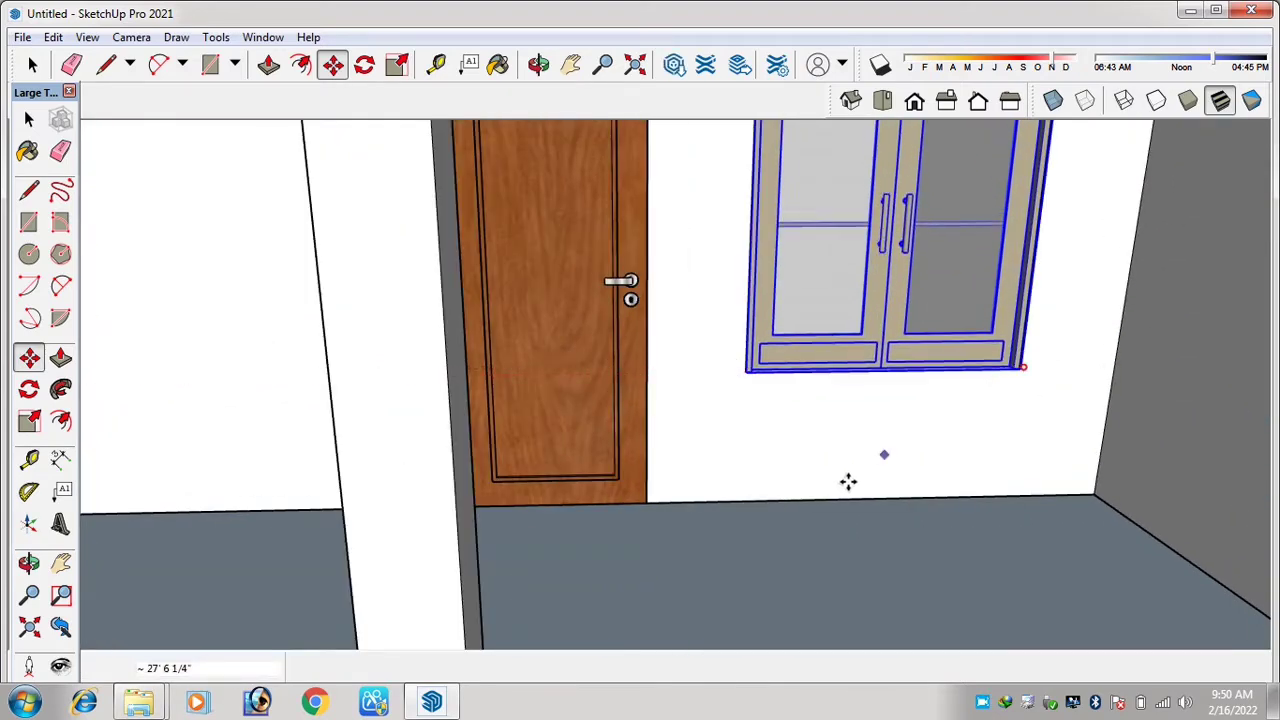
pyautogui.scroll(-6, 848, 482)
pyautogui.click(32, 66)
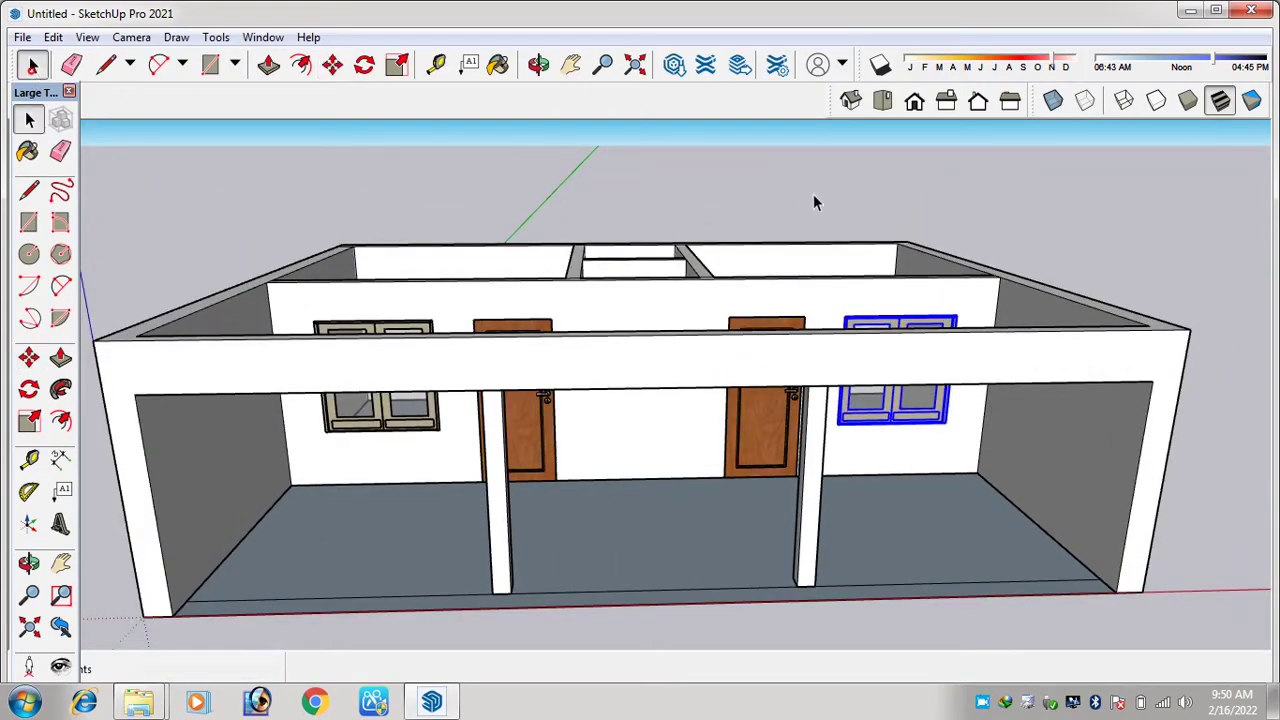
# - Bring the model named Door from the Doors folder of "SketchUp material" into the house model, over the interior partition walls
pyautogui.moveTo(851, 289); pyautogui.dragTo(1052, 512, button='middle')
pyautogui.scroll(3, 648, 397)
pyautogui.moveTo(650, 398); pyautogui.dragTo(707, 441, button='middle')
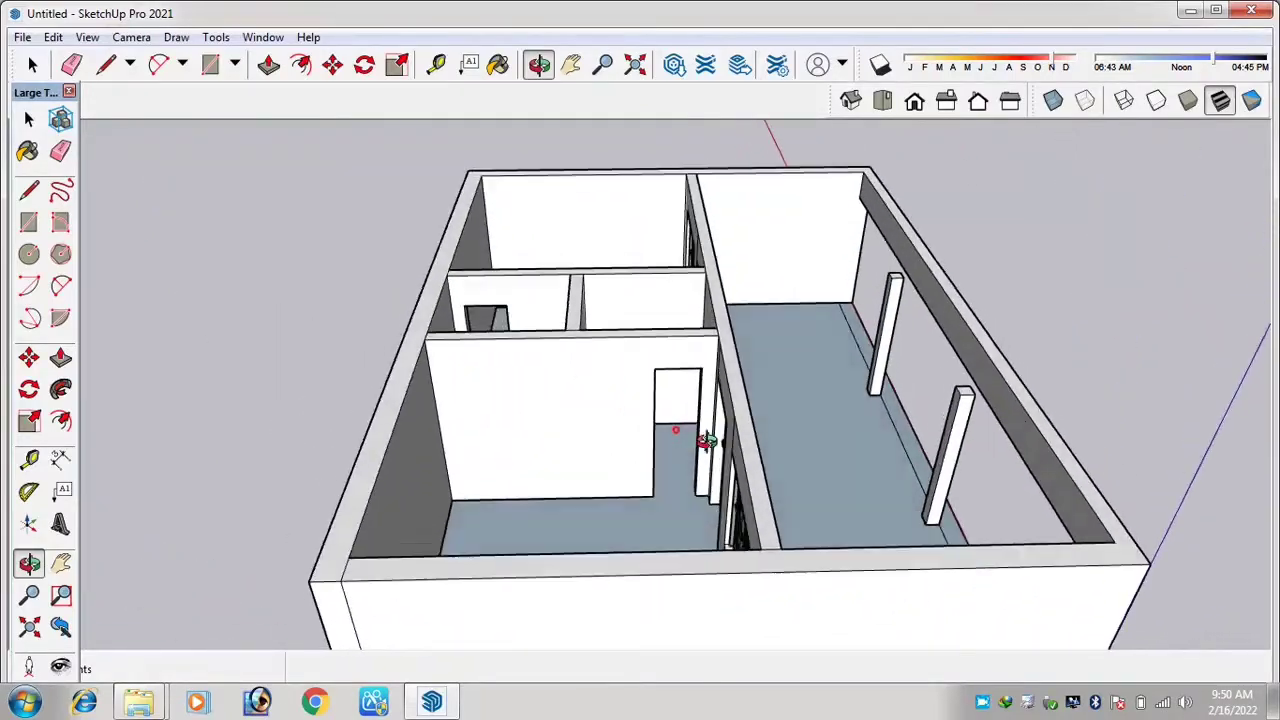
pyautogui.click(1190, 12)
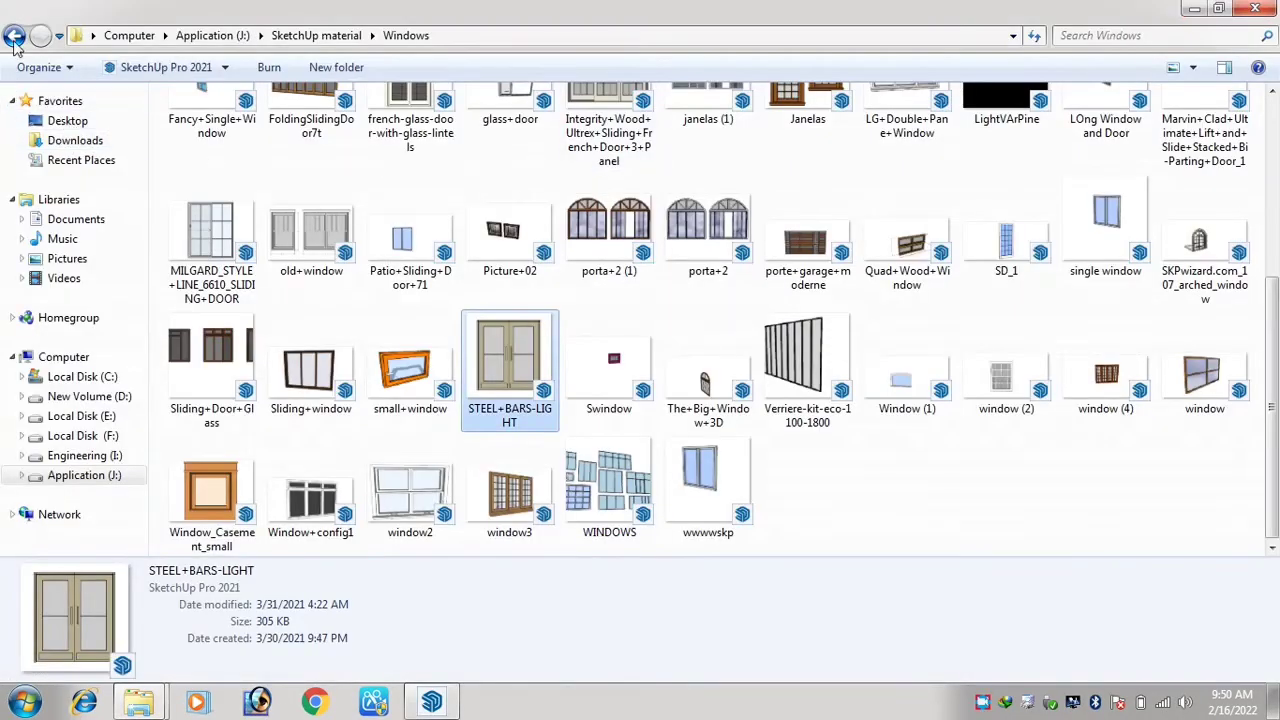
pyautogui.click(14, 35)
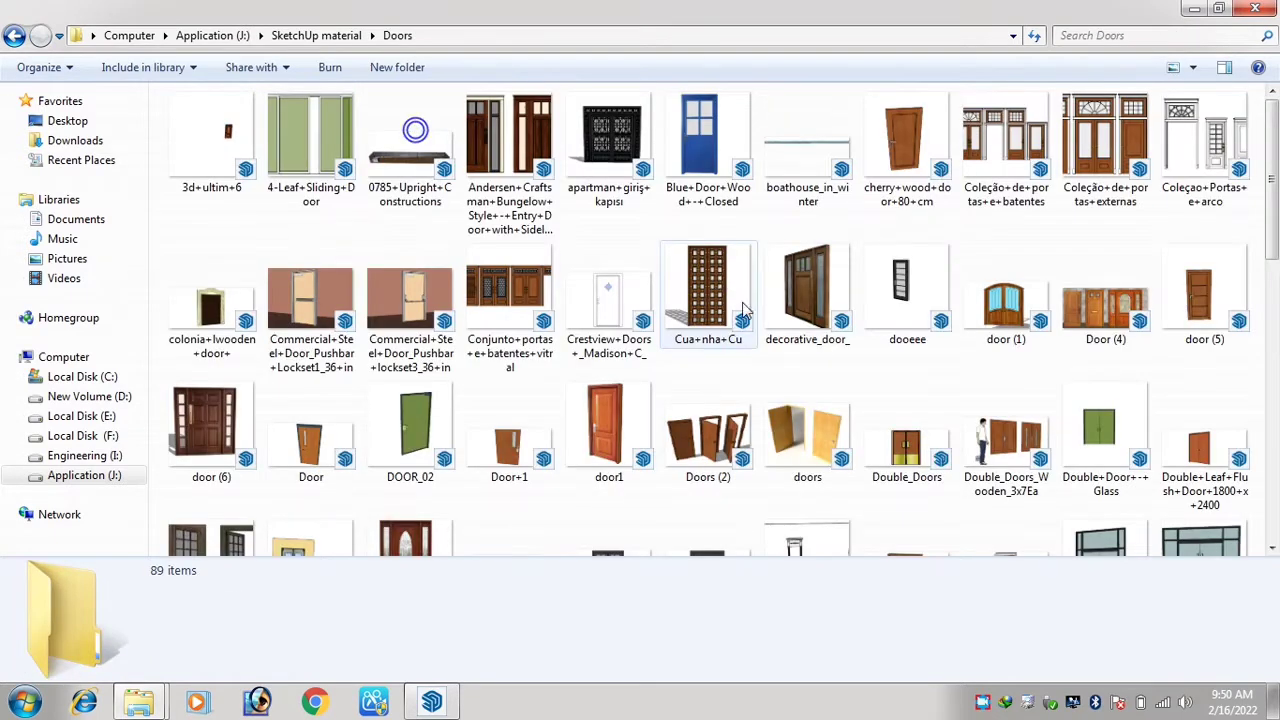
pyautogui.click(702, 289)
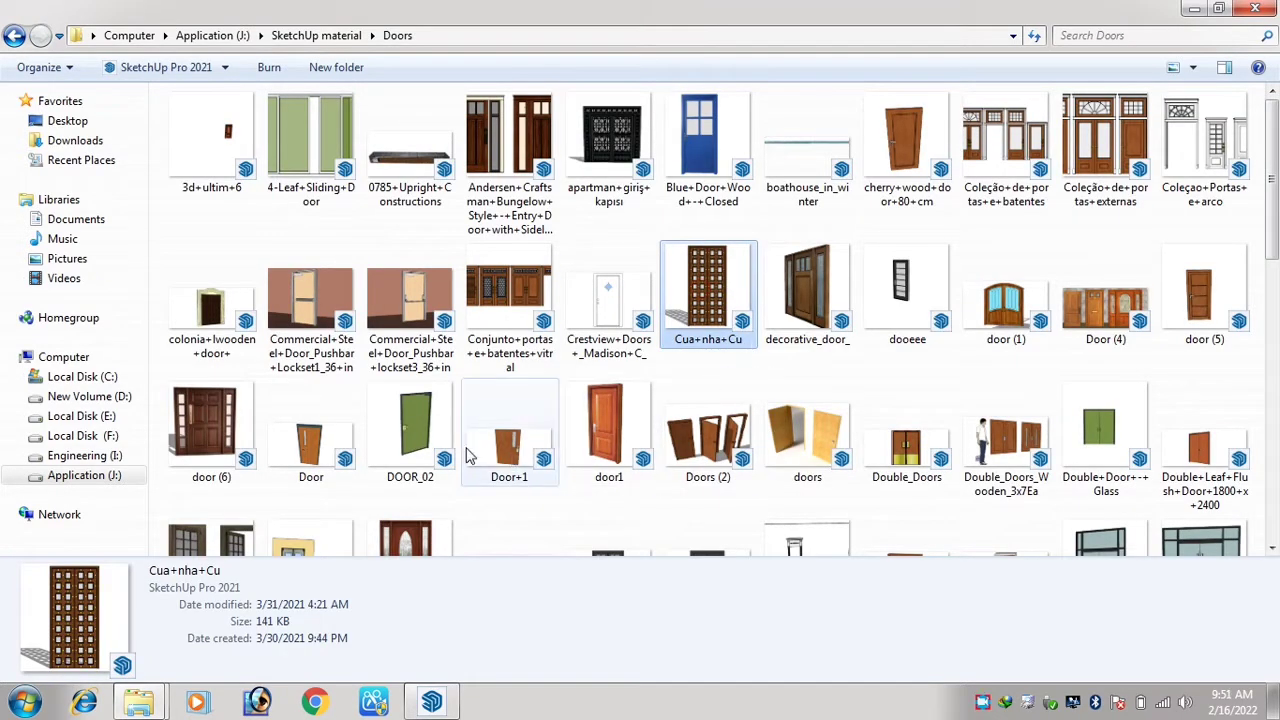
pyautogui.moveTo(315, 435)
pyautogui.mouseDown()
pyautogui.moveTo(352, 648)
pyautogui.moveTo(432, 698)
pyautogui.moveTo(595, 405)
pyautogui.mouseUp()
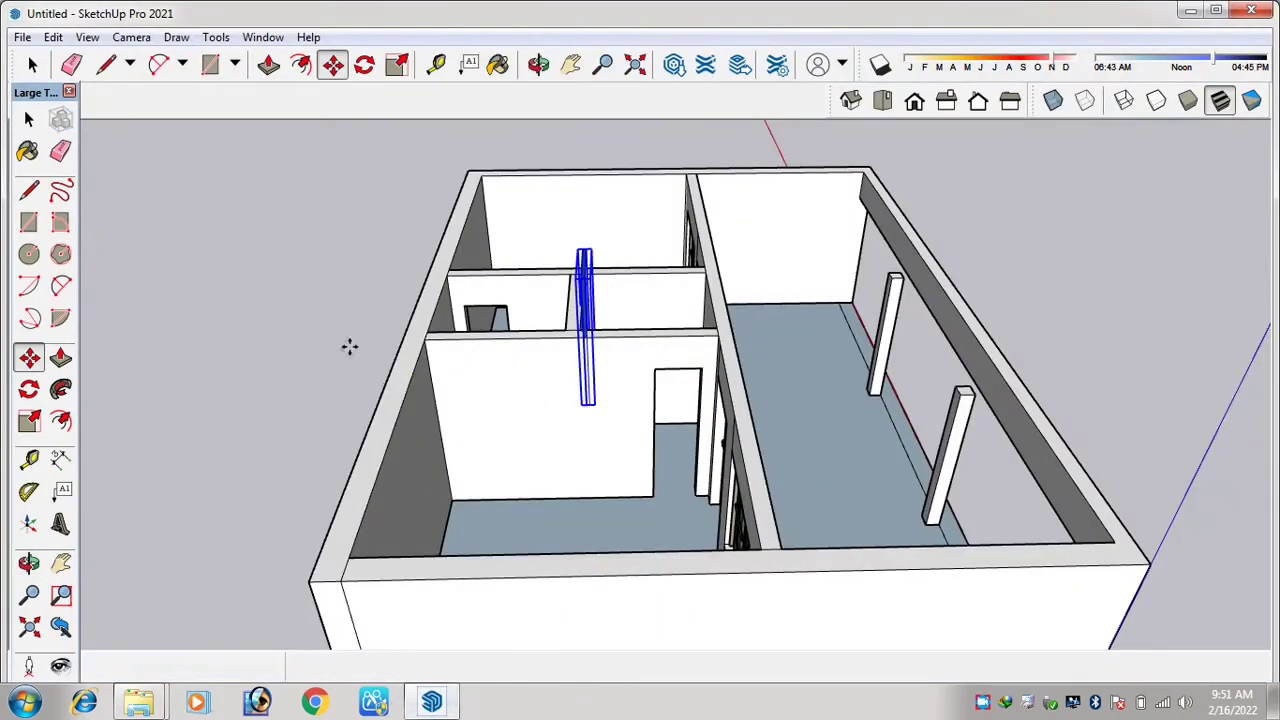
# - Move the new door out of the interior rooms to the free space outside the rear outer wall
pyautogui.scroll(3, 608, 294)
pyautogui.scroll(-2, 613, 298)
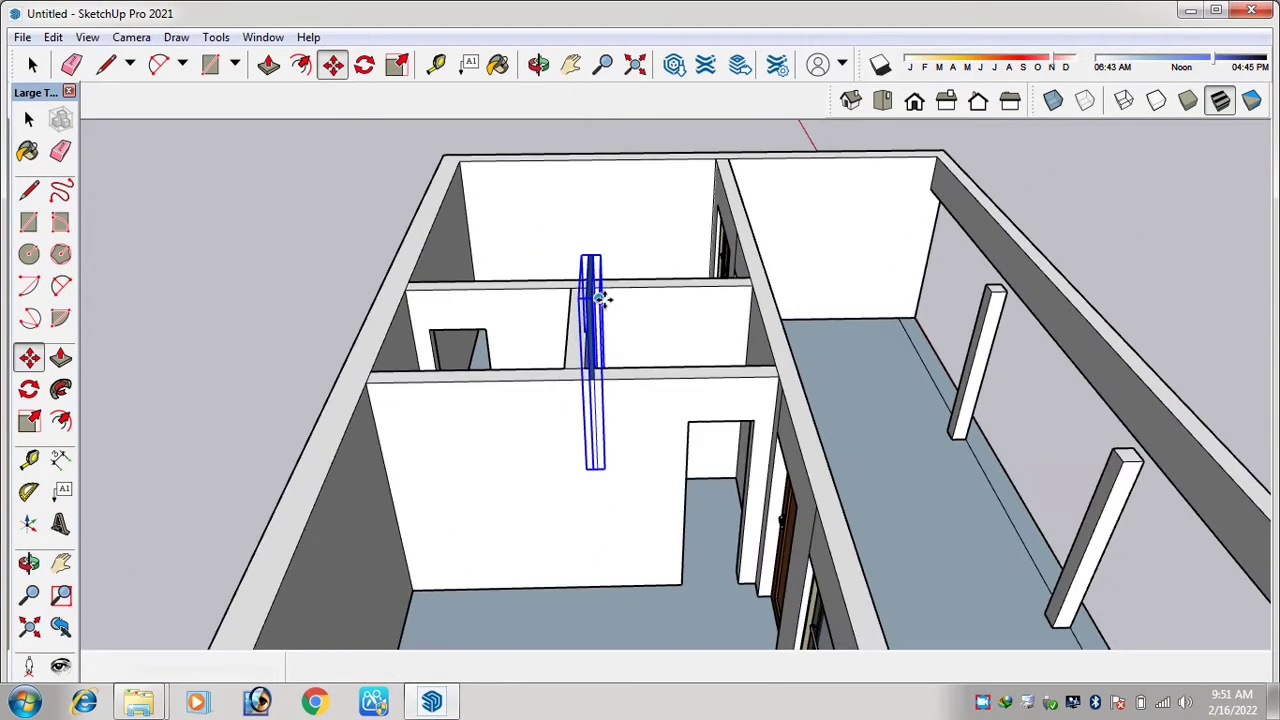
pyautogui.click(597, 298)
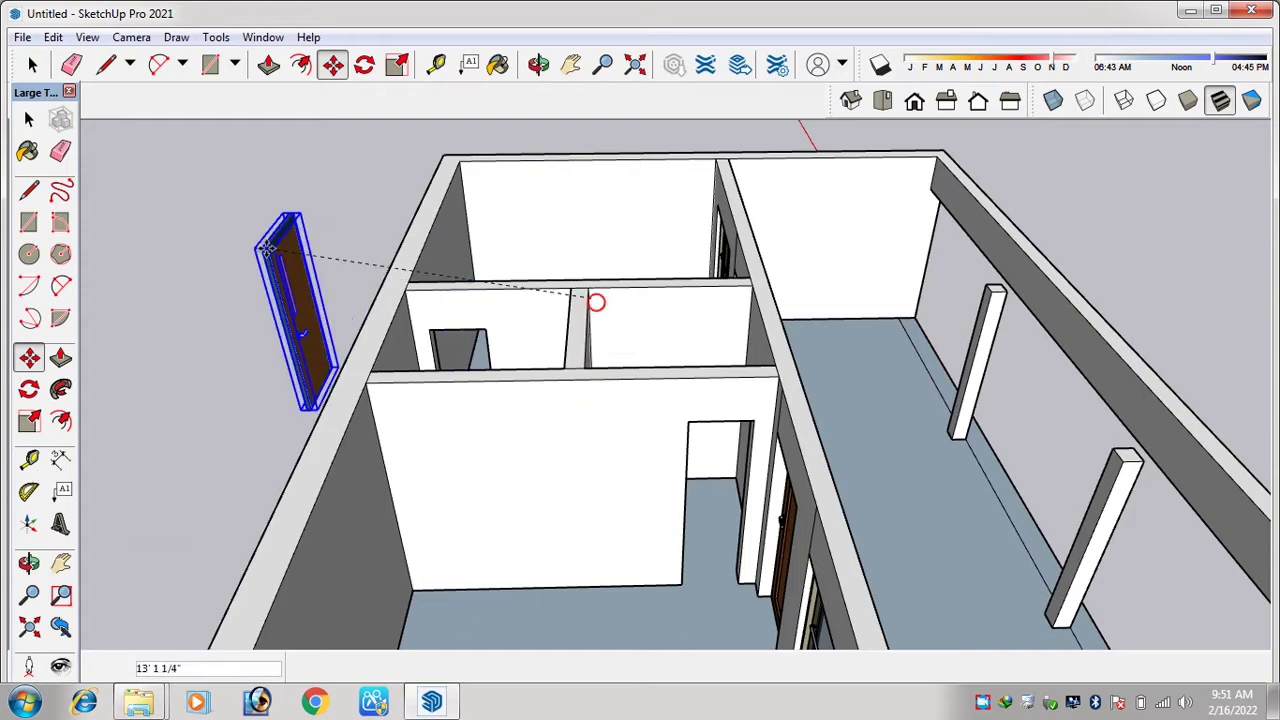
pyautogui.click(265, 250)
pyautogui.scroll(-2, 722, 400)
pyautogui.scroll(2, 480, 323)
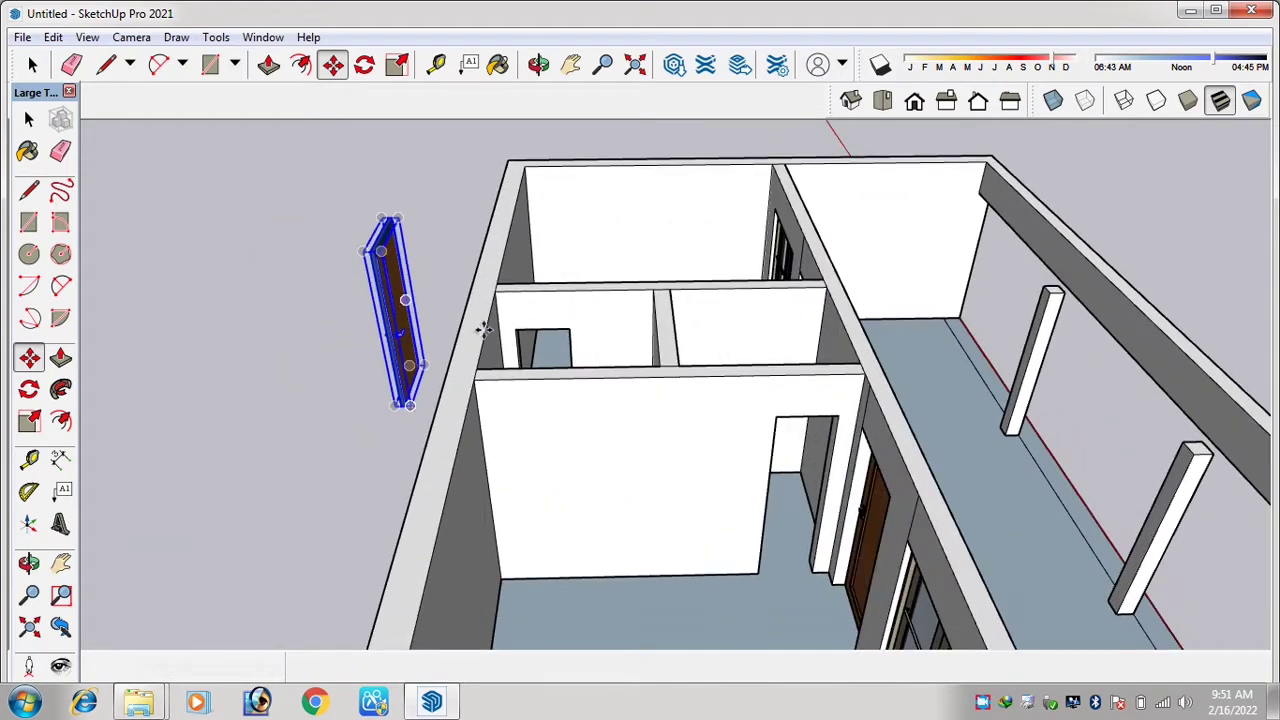
pyautogui.scroll(-1, 503, 335)
pyautogui.scroll(1, 378, 262)
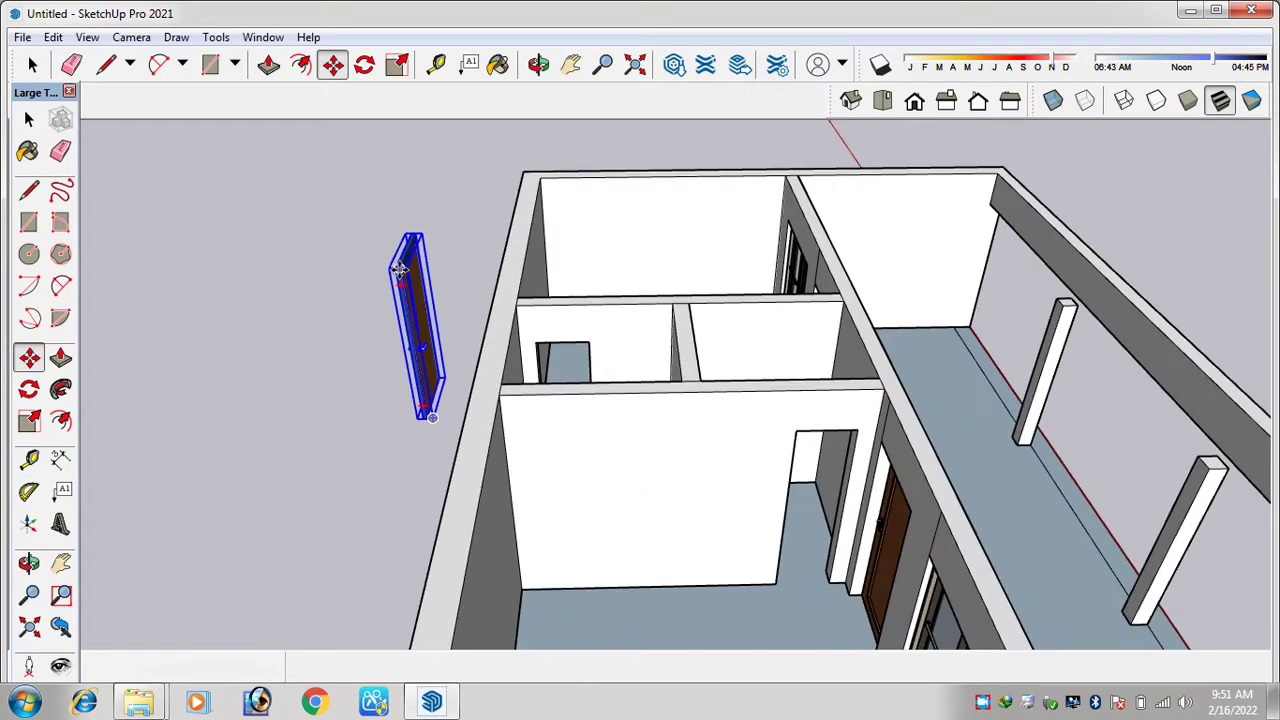
pyautogui.scroll(1, 378, 213)
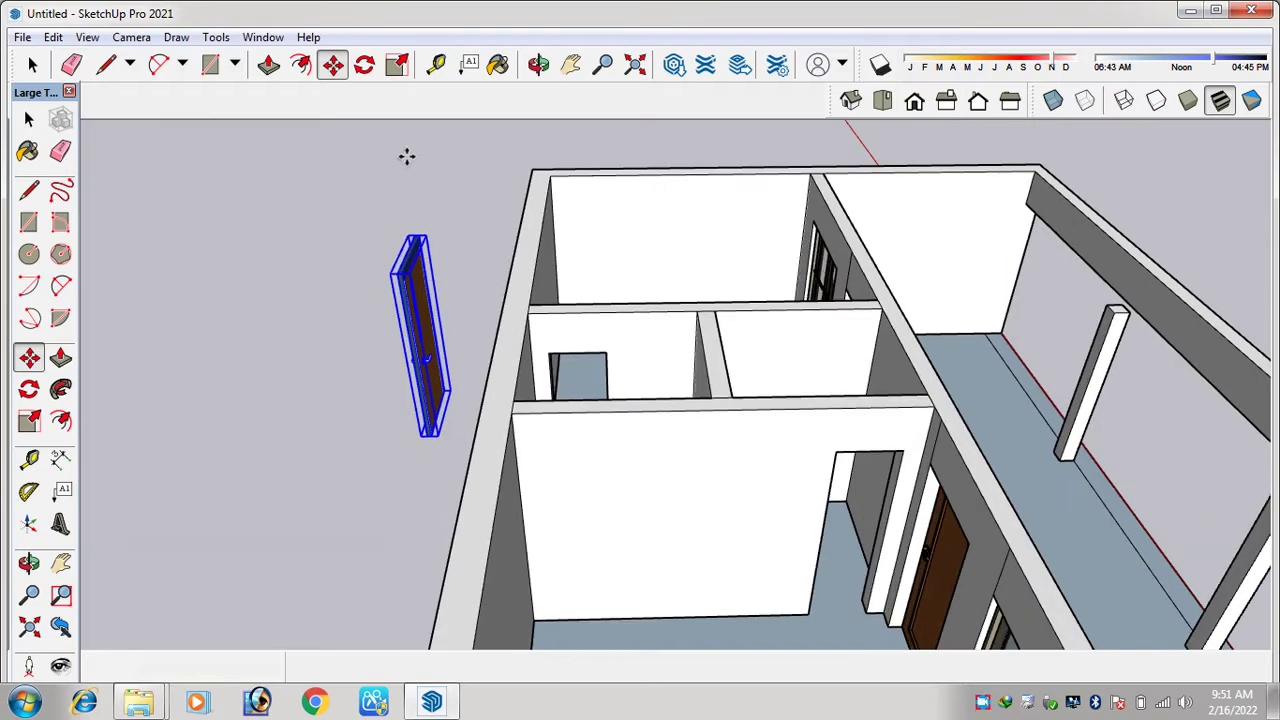
# - Rotate the door 90 degrees about the vertical axis, around a point on its top edge
pyautogui.click(367, 66)
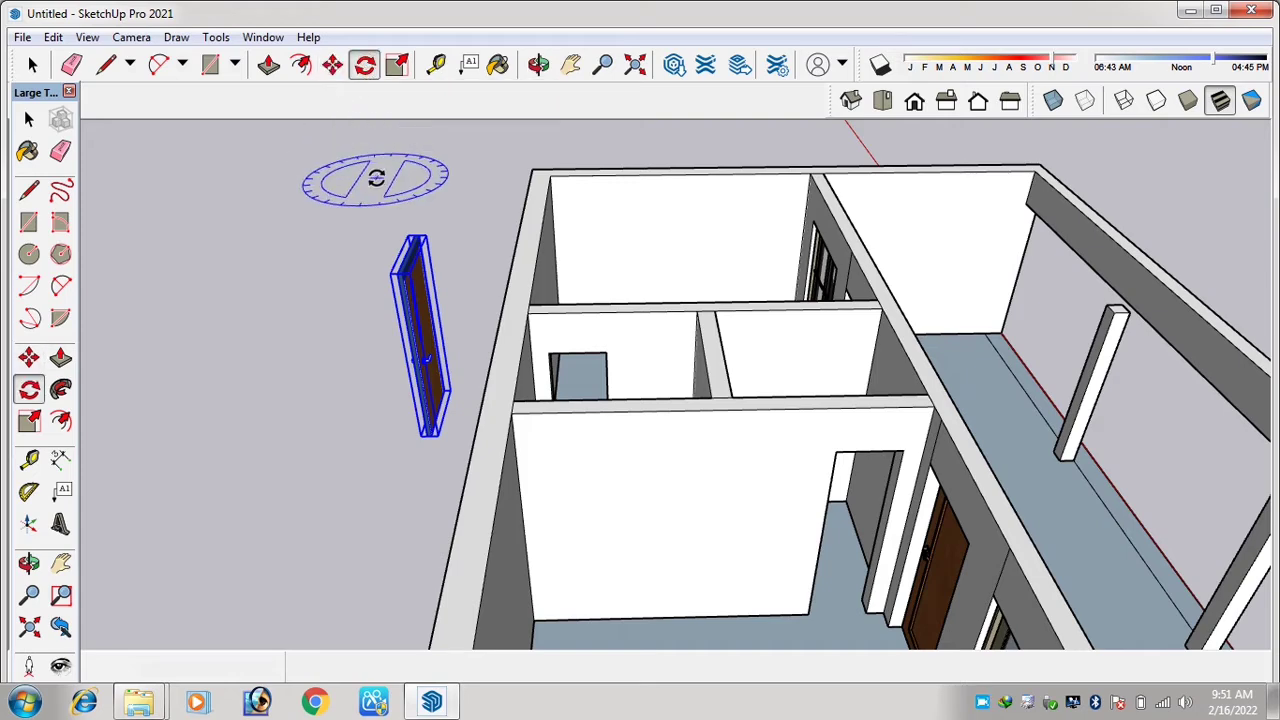
pyautogui.scroll(2, 410, 262)
pyautogui.scroll(5, 410, 262)
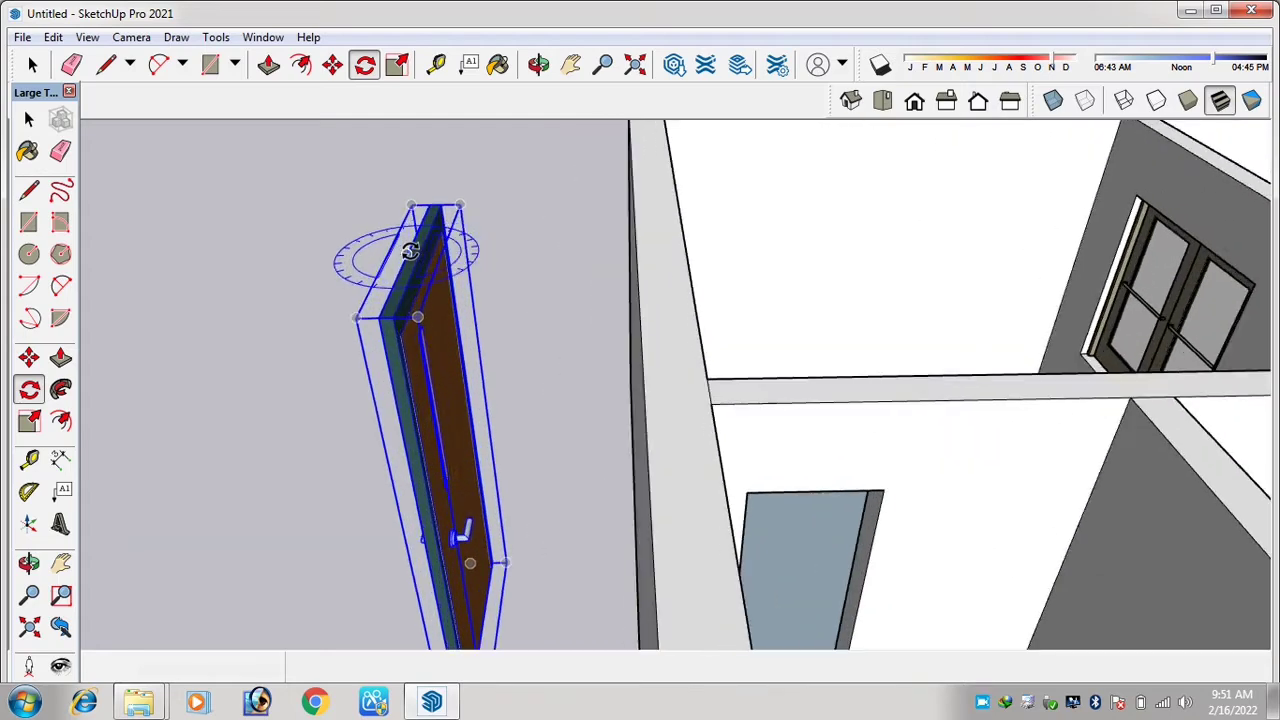
pyautogui.scroll(1, 417, 242)
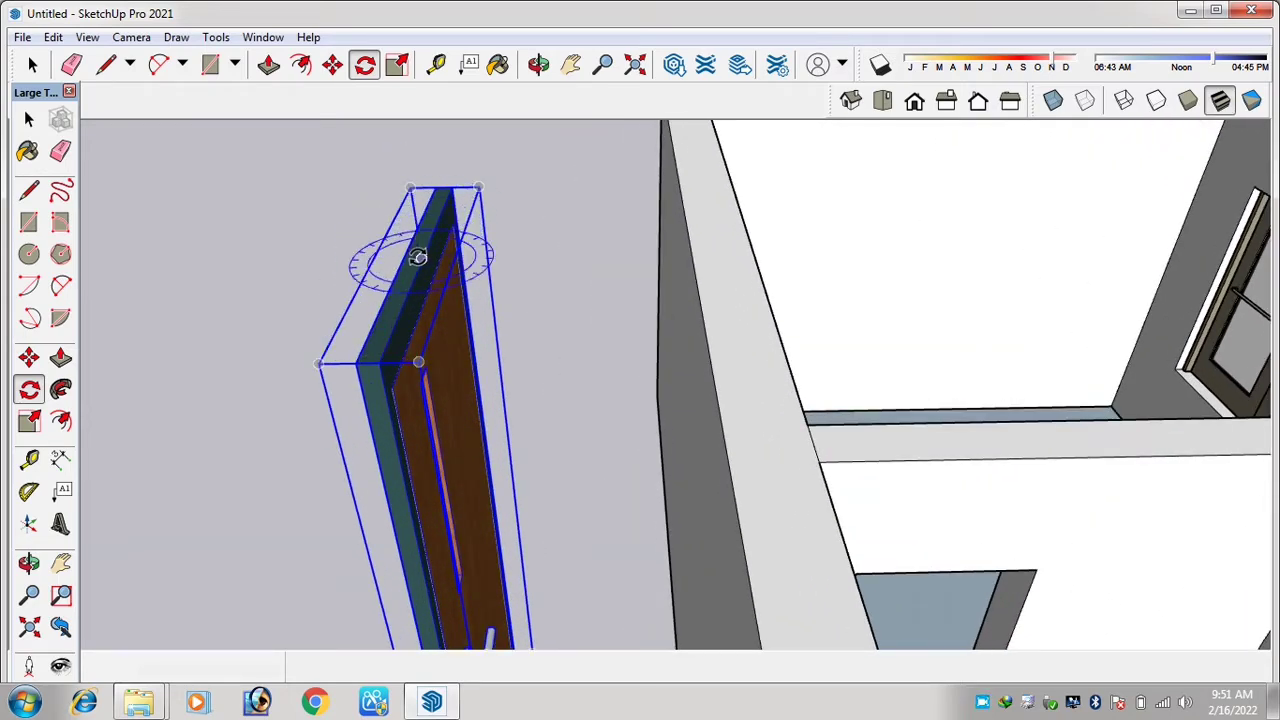
pyautogui.click(421, 259)
pyautogui.click(301, 552)
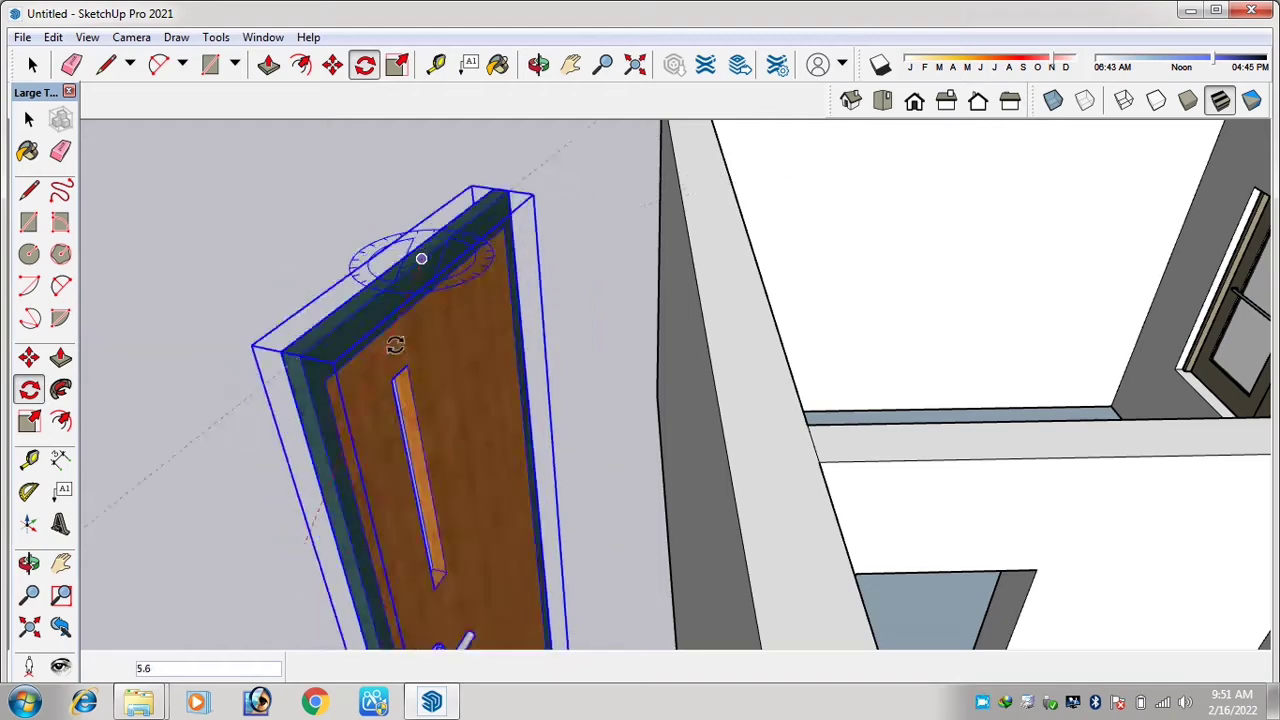
pyautogui.scroll(-2, 396, 345)
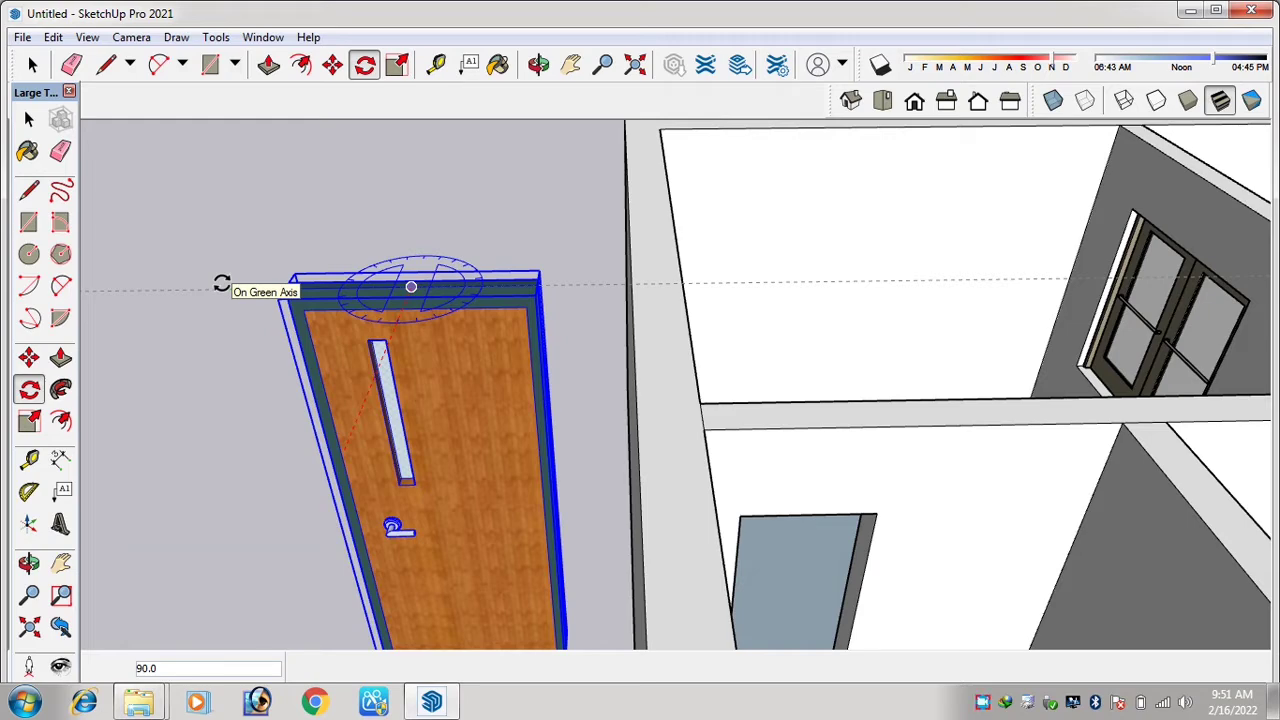
pyautogui.click(222, 284)
pyautogui.scroll(-2, 300, 220)
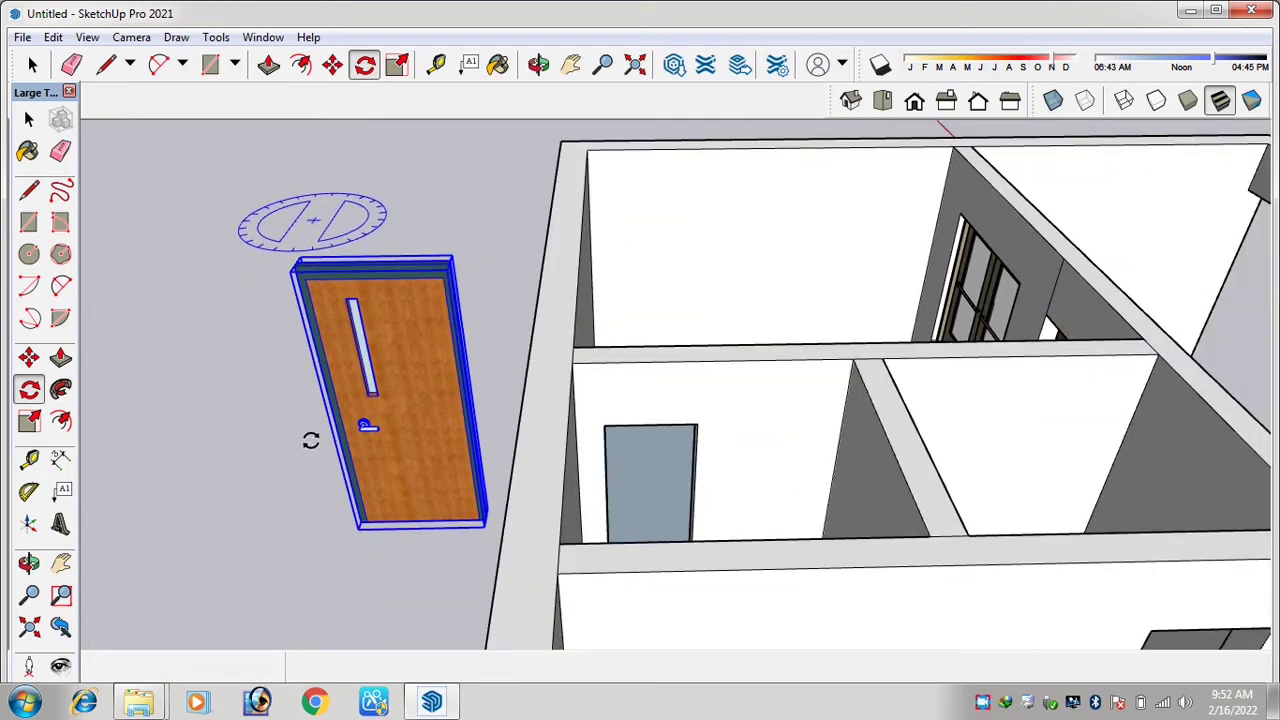
# - Move the door by its lower frame corner to the matching bottom corner of the partition-wall doorway beside the front door
pyautogui.scroll(2, 316, 476)
pyautogui.scroll(-2, 683, 348)
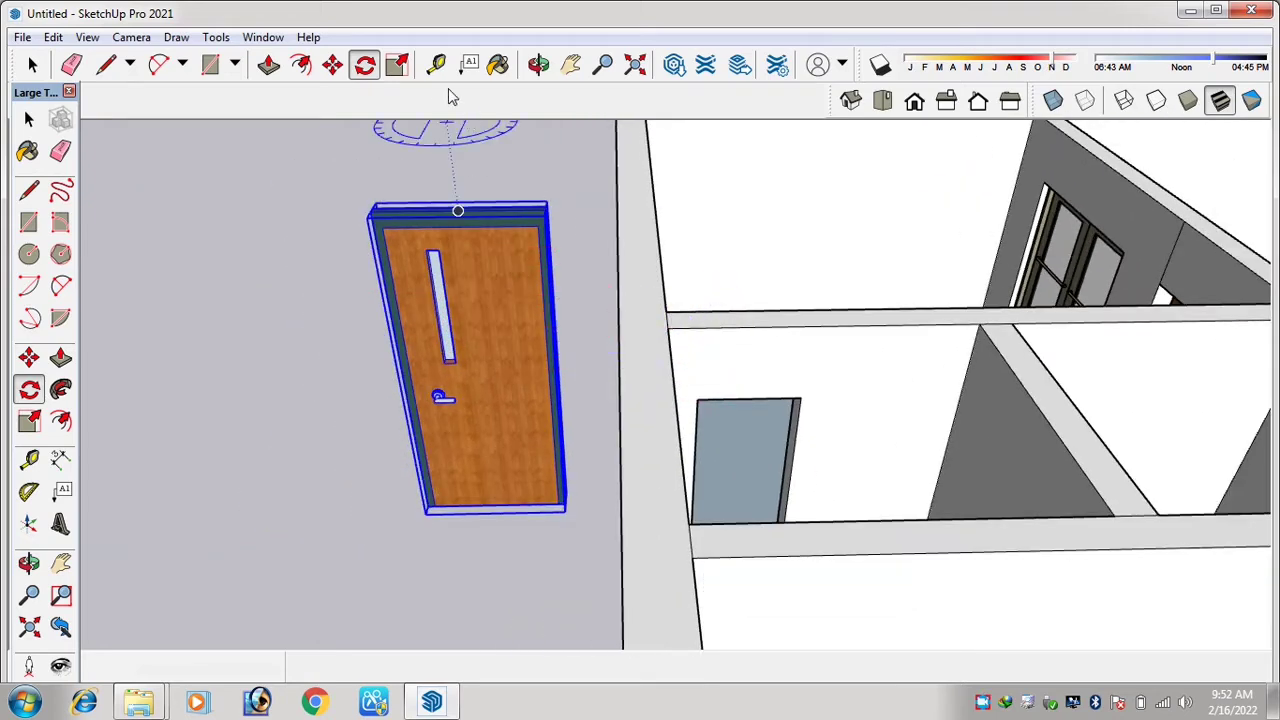
pyautogui.click(333, 65)
pyautogui.scroll(5, 594, 552)
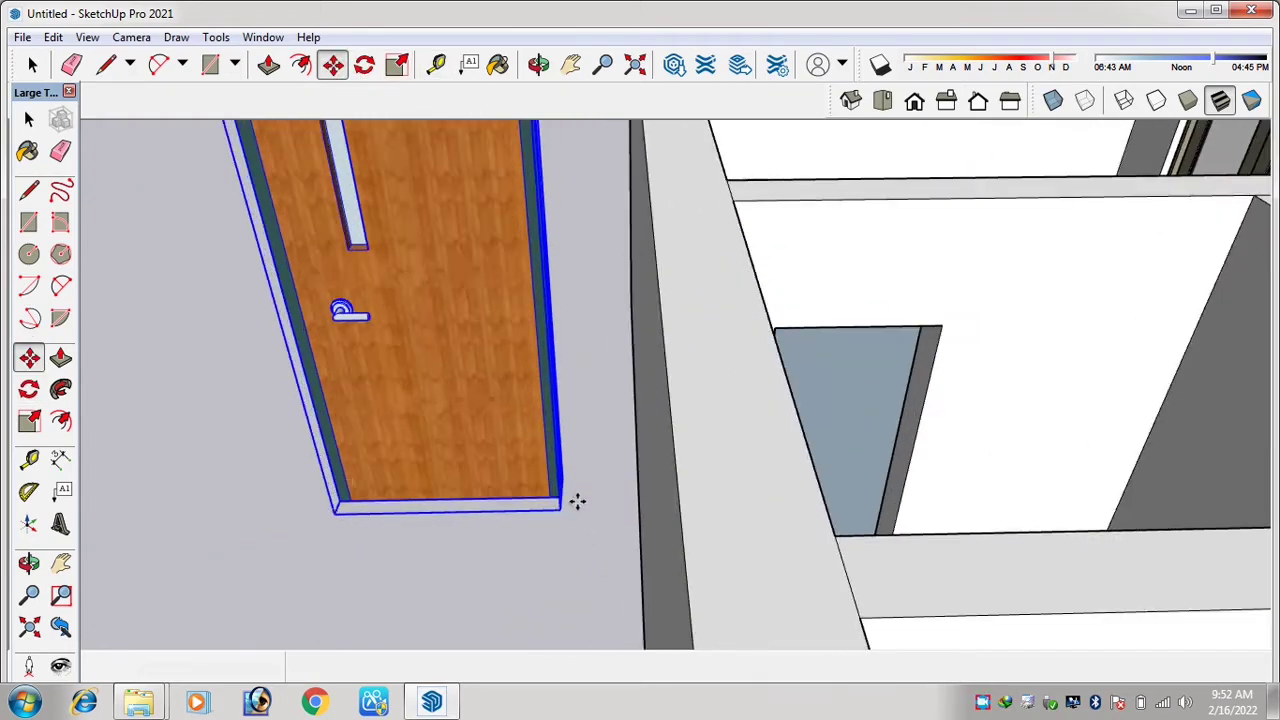
pyautogui.click(474, 511)
pyautogui.scroll(-5, 264, 389)
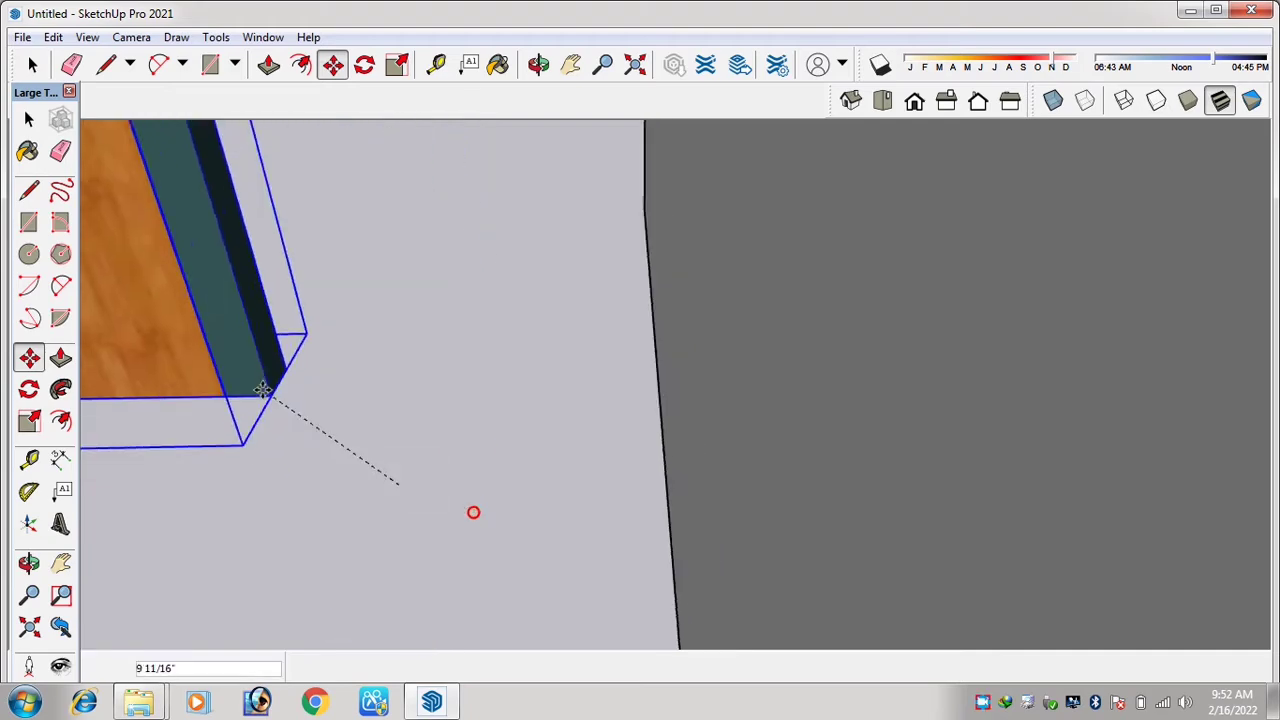
pyautogui.scroll(-8, 624, 349)
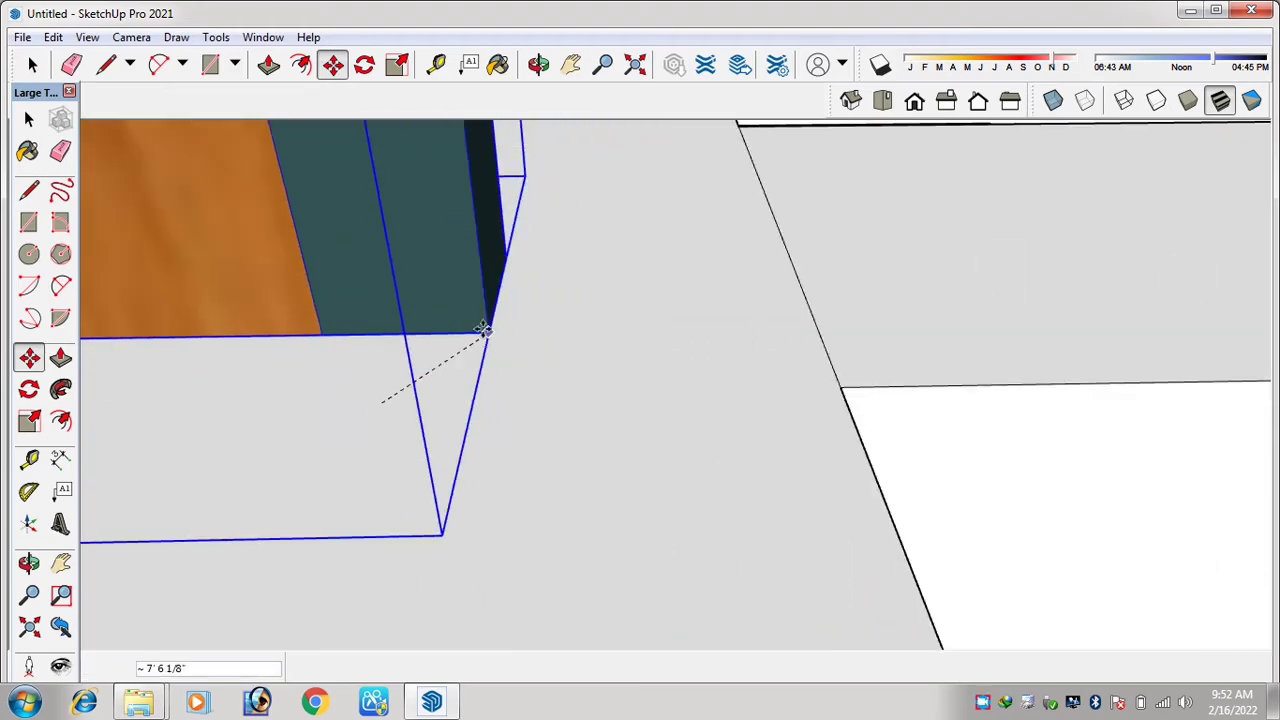
pyautogui.scroll(-6, 424, 214)
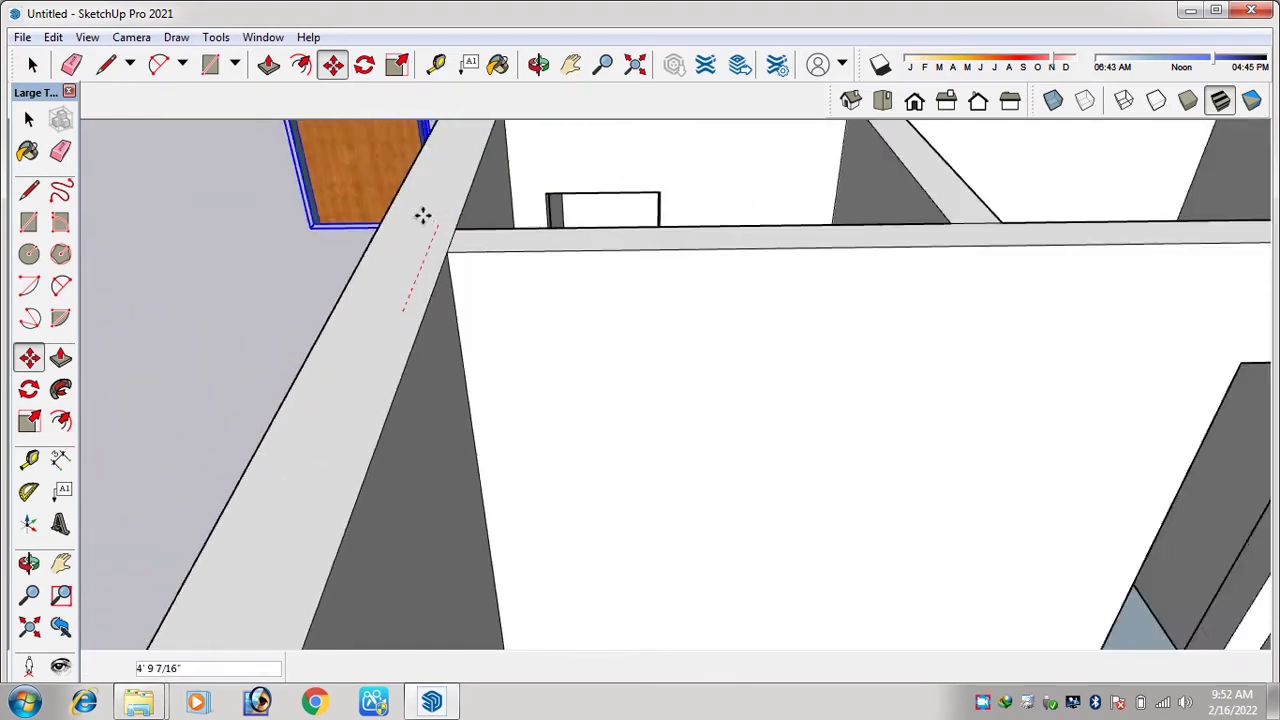
pyautogui.scroll(2, 898, 536)
pyautogui.scroll(3, 898, 536)
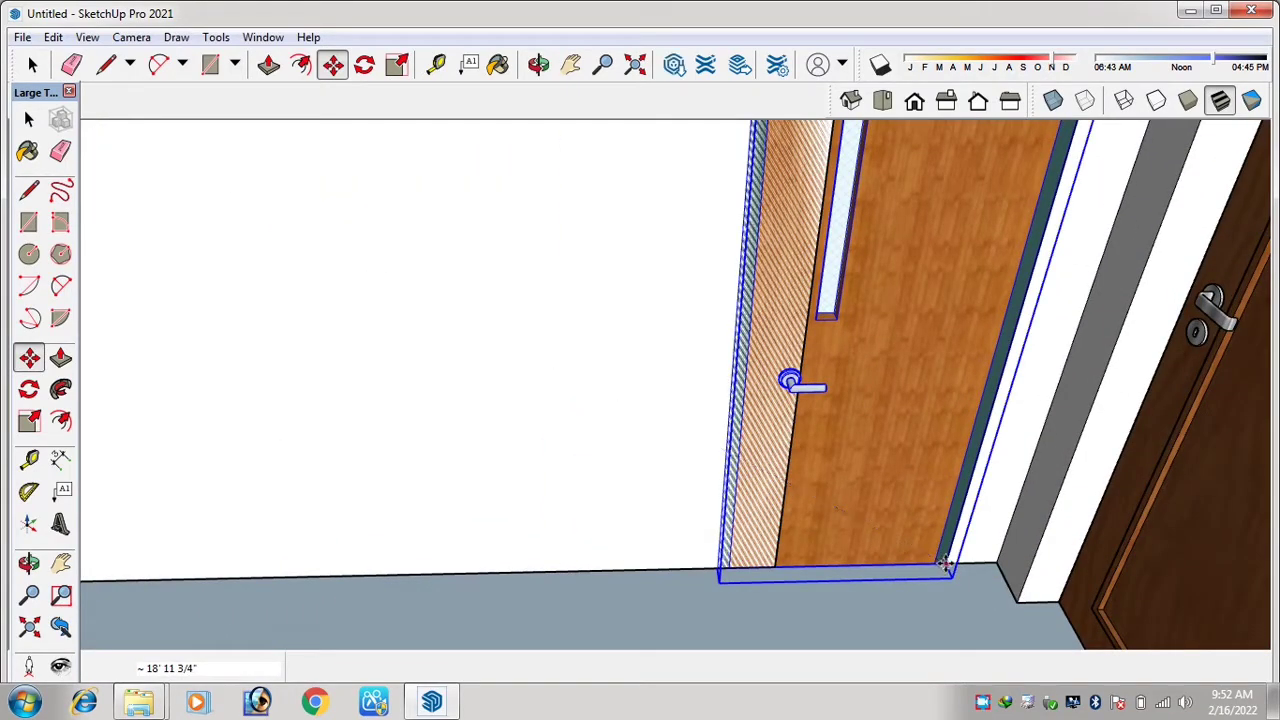
pyautogui.click(944, 564)
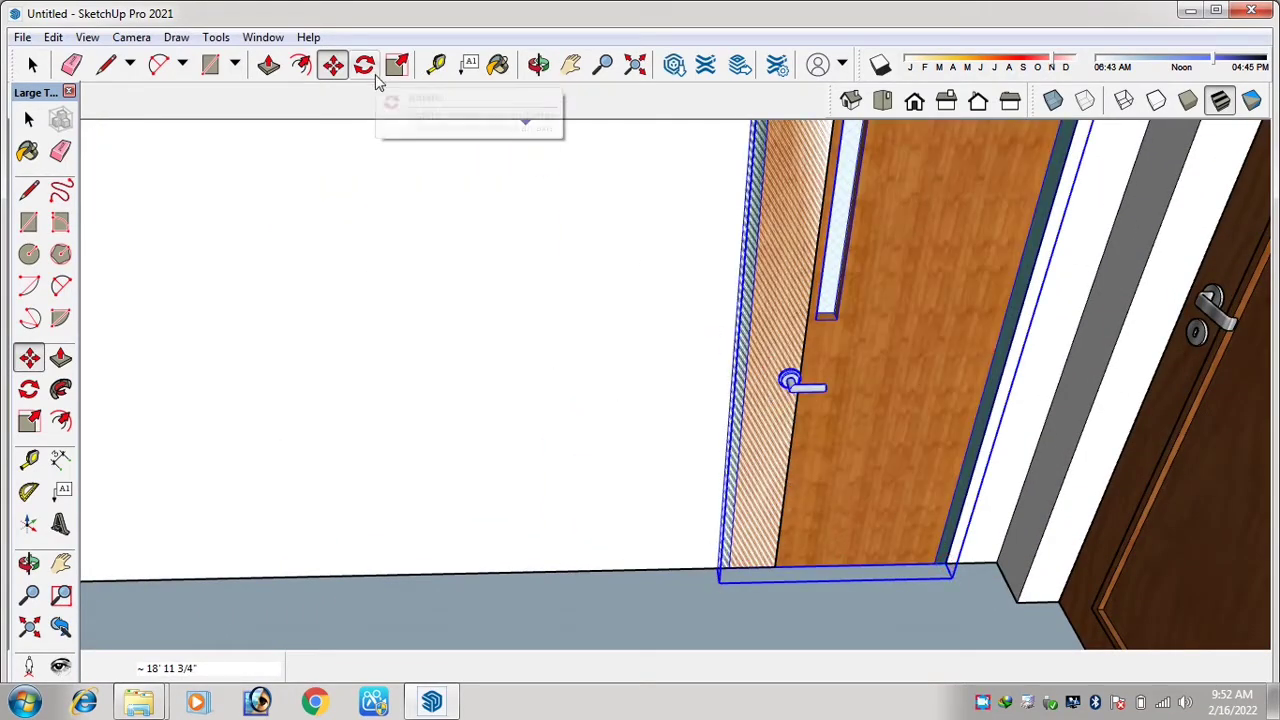
# - Scale the door's width down from its handle side to fit the side edge of the partition-wall doorway
pyautogui.press('s')
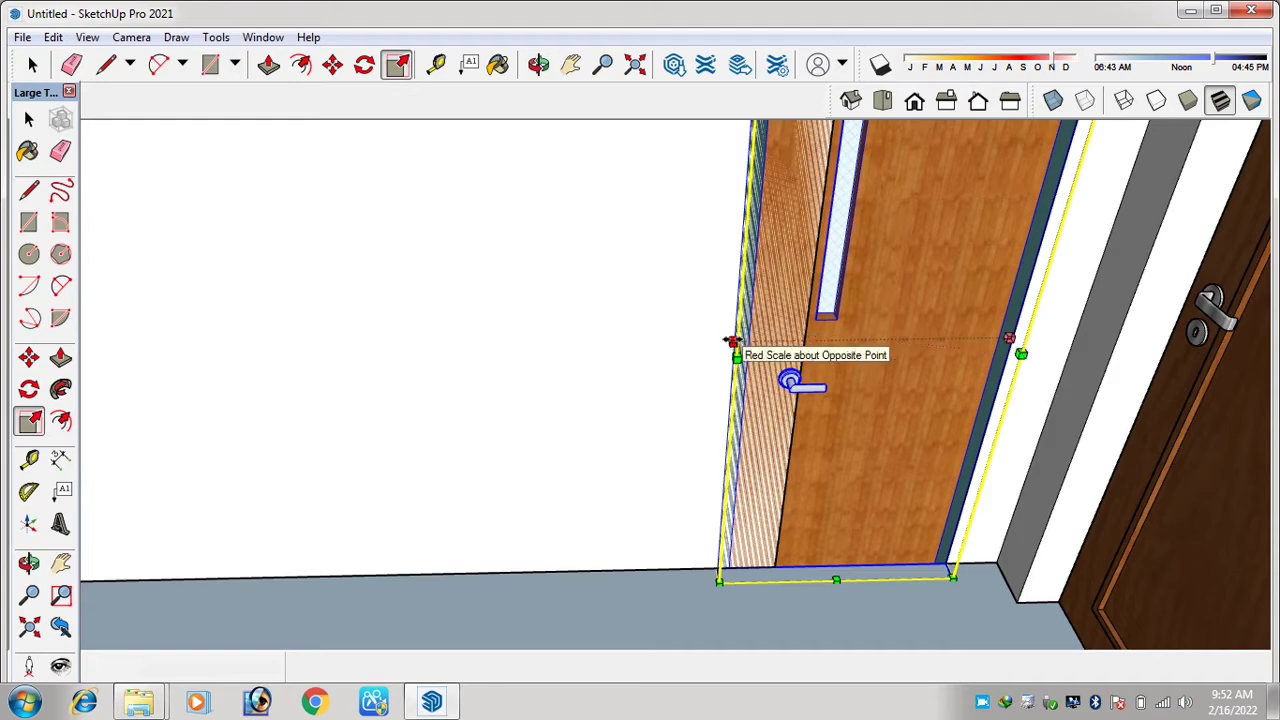
pyautogui.moveTo(734, 340); pyautogui.dragTo(800, 338)
pyautogui.scroll(-3, 733, 447)
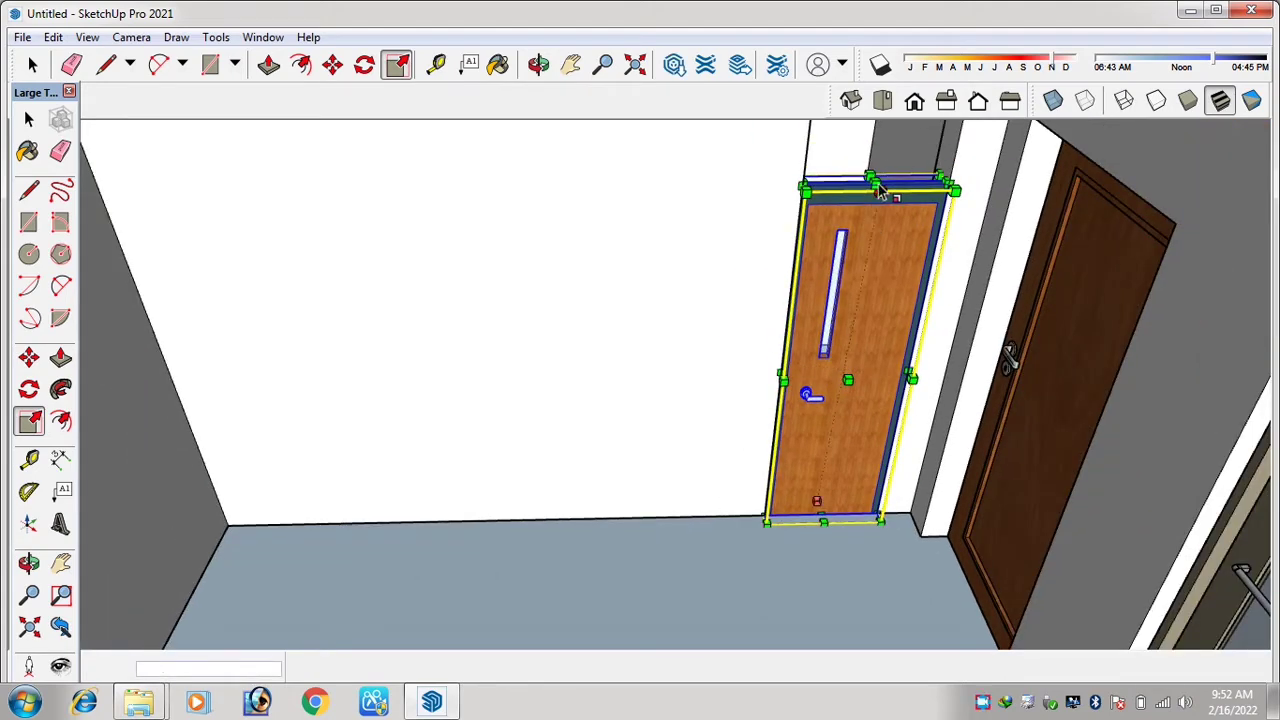
# - Scale the door's height up from its top edge to fill the partition-wall doorway
pyautogui.click(877, 177)
pyautogui.scroll(-3, 875, 182)
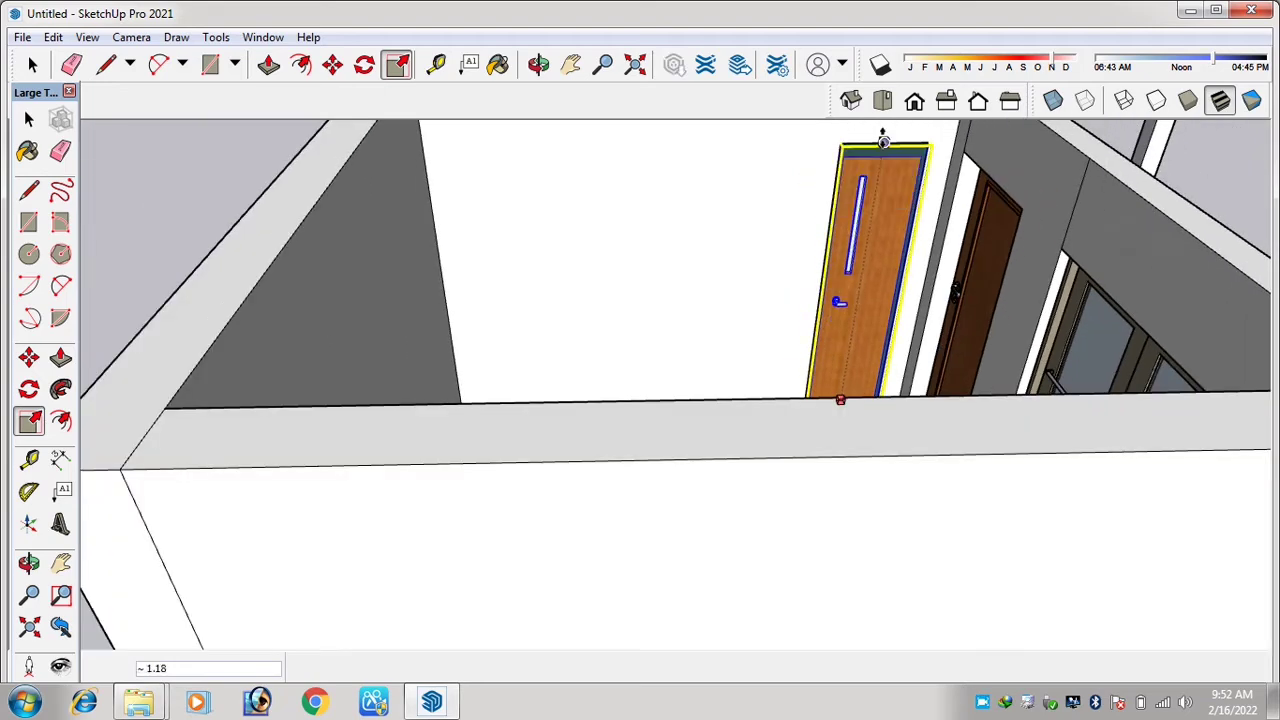
pyautogui.scroll(2, 884, 137)
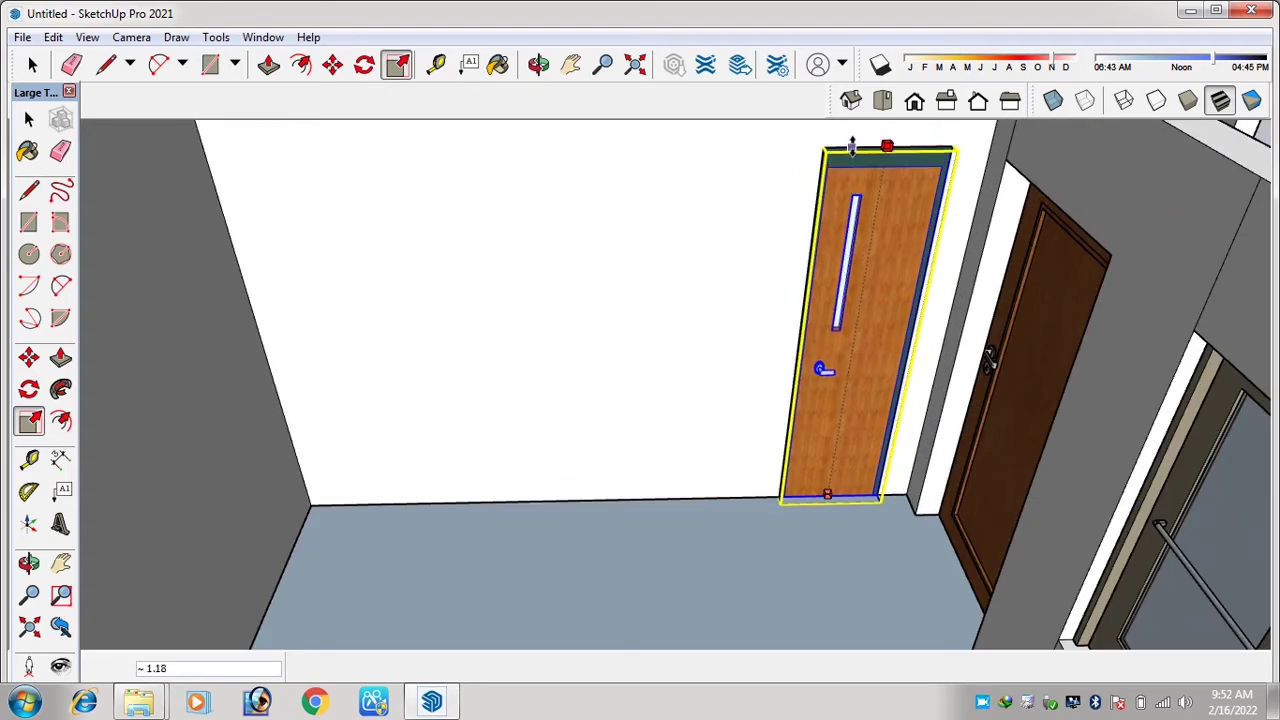
pyautogui.click(851, 147)
pyautogui.moveTo(766, 286); pyautogui.dragTo(809, 358, button='middle')
pyautogui.press('o')
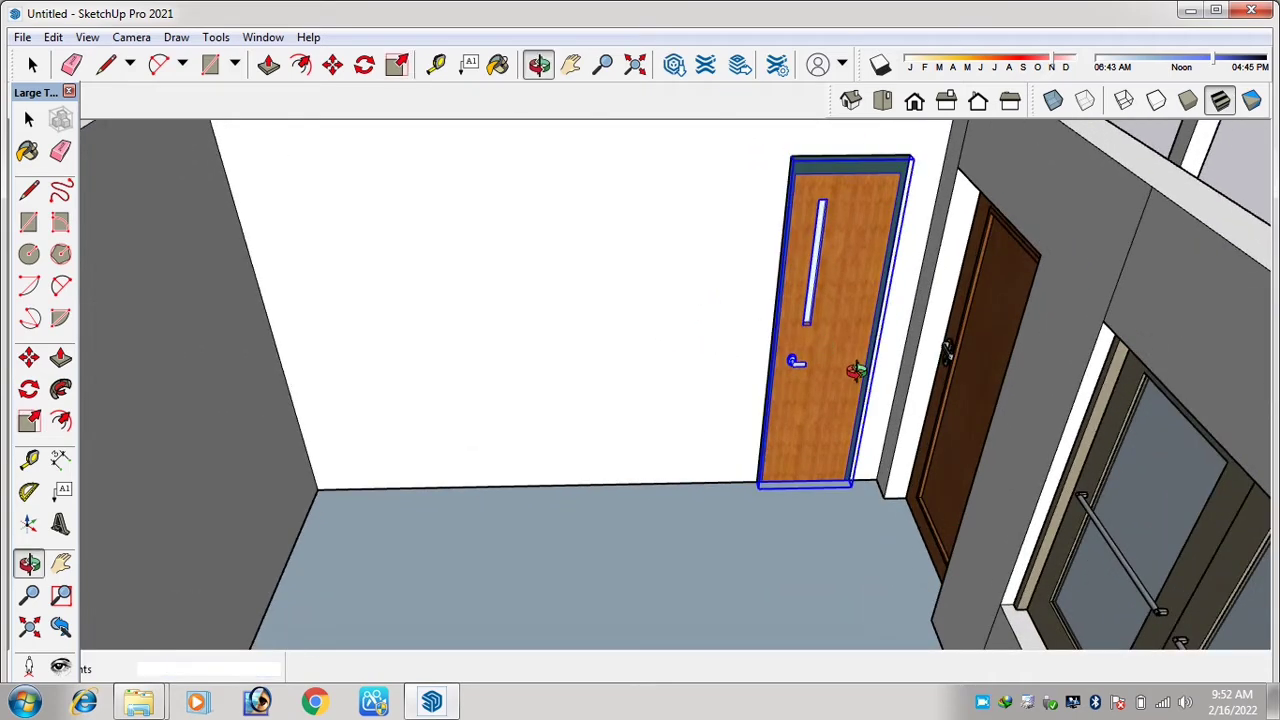
pyautogui.moveTo(855, 370); pyautogui.dragTo(810, 358)
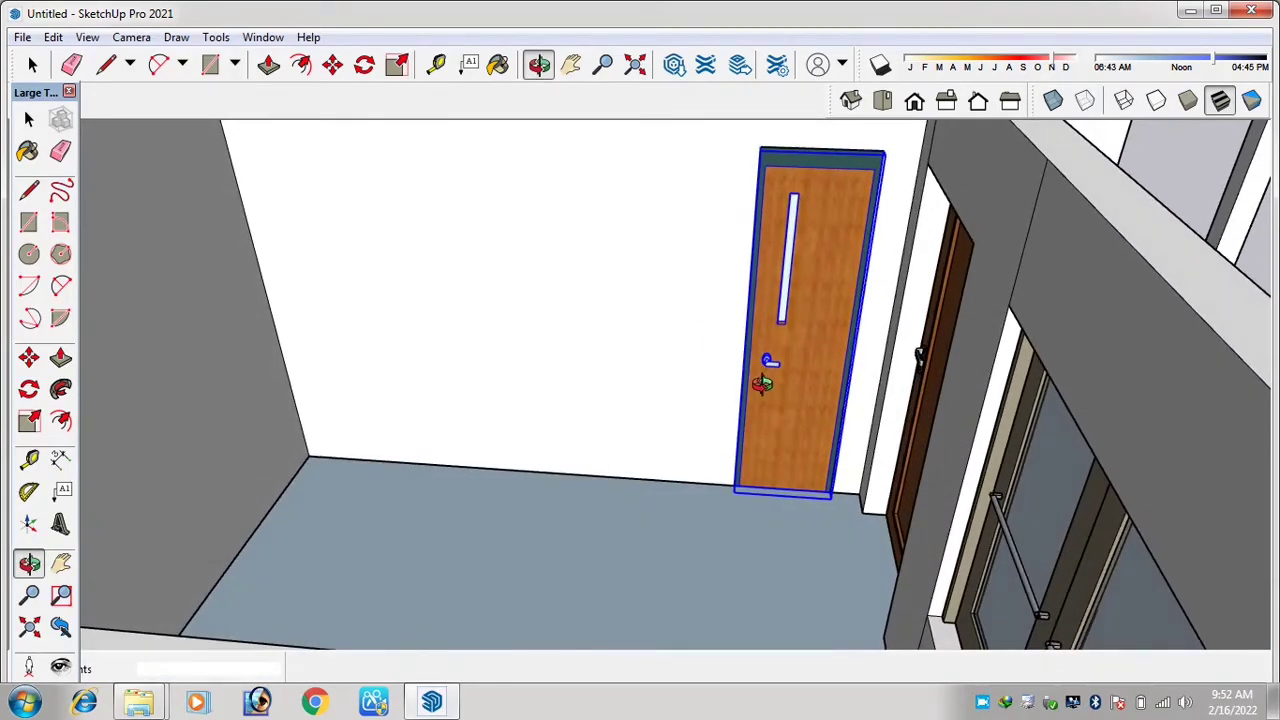
pyautogui.press('space')
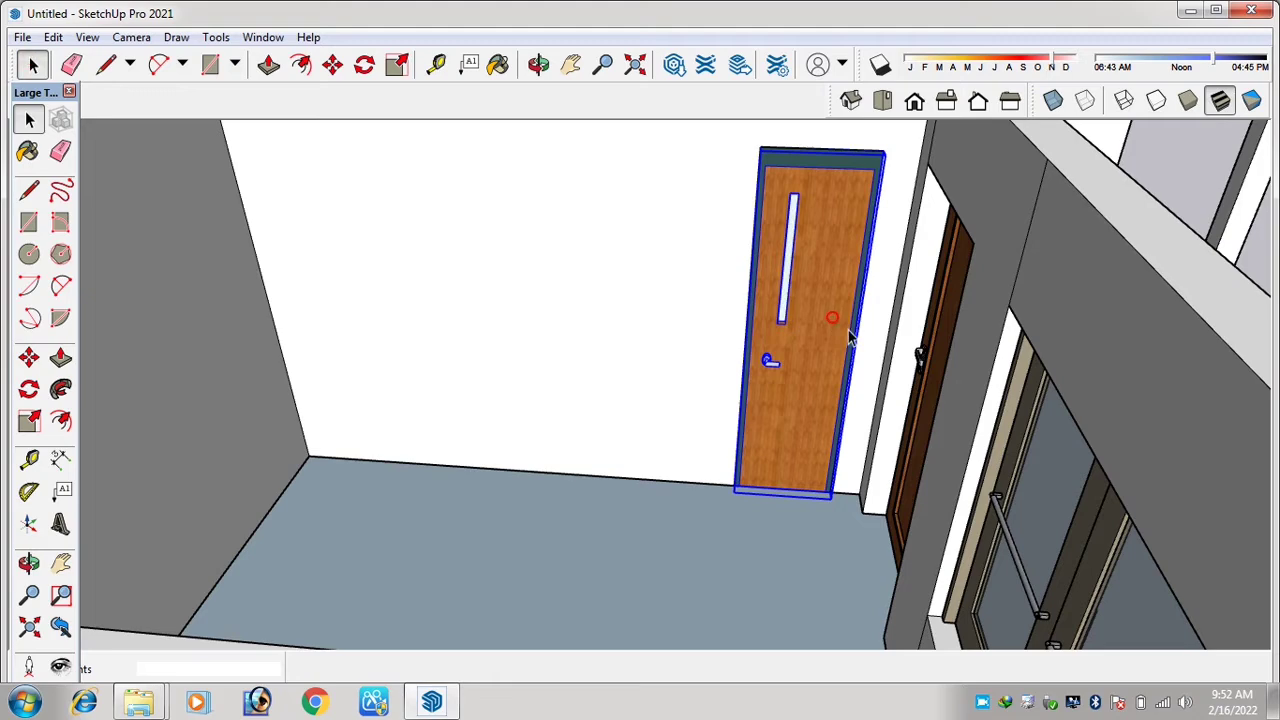
# - Copy the fitted door by its lower frame corner into the room on the other side of the house
pyautogui.press('m')
pyautogui.scroll(6, 728, 485)
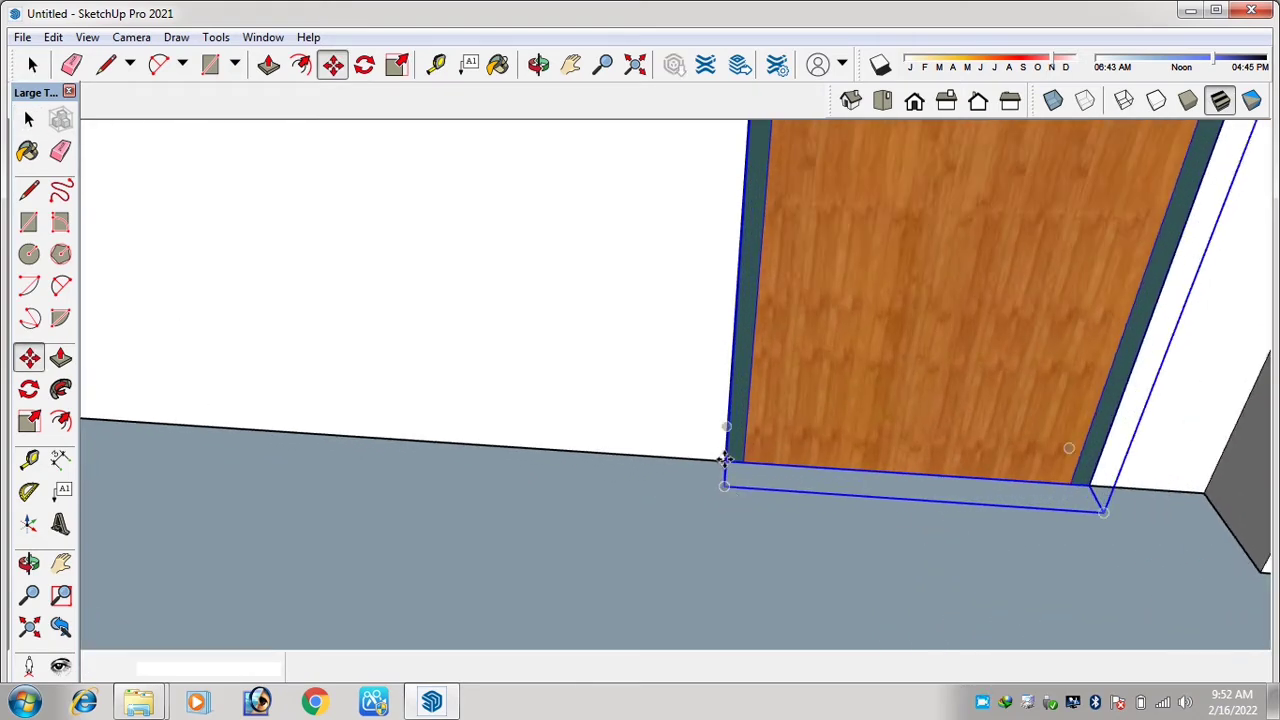
pyautogui.click(726, 458)
pyautogui.scroll(-5, 726, 458)
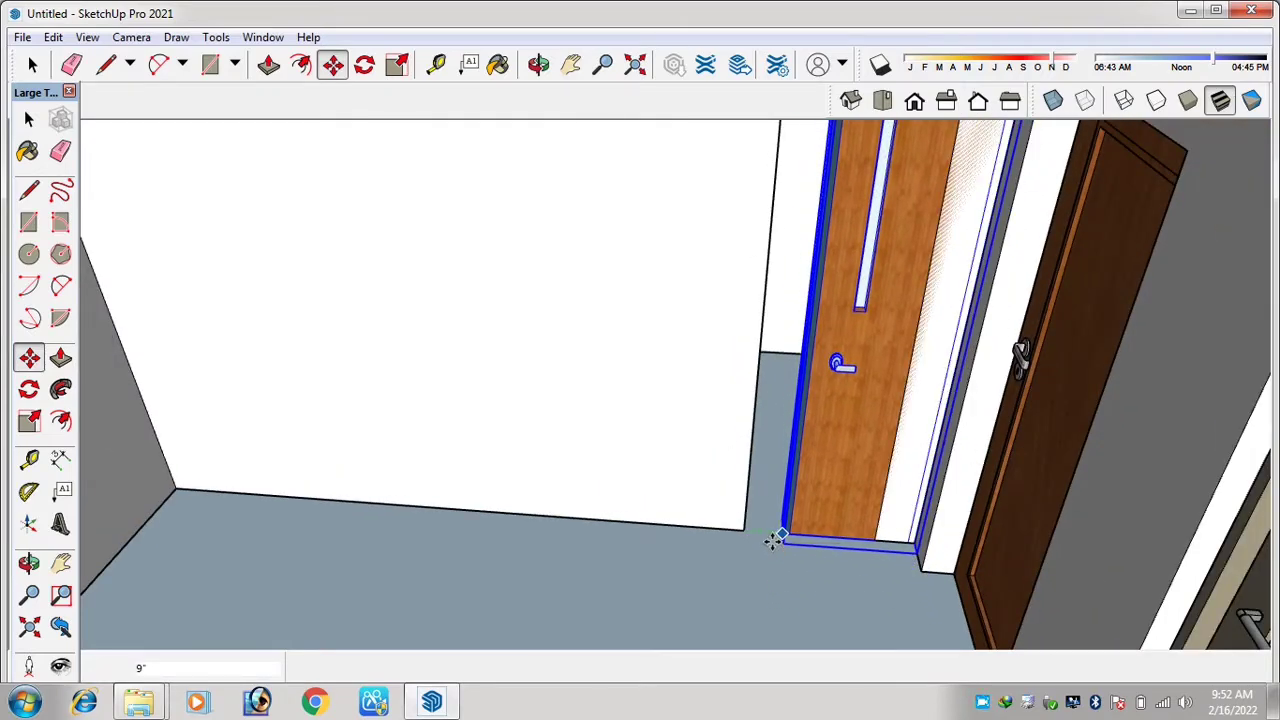
pyautogui.scroll(-8, 697, 534)
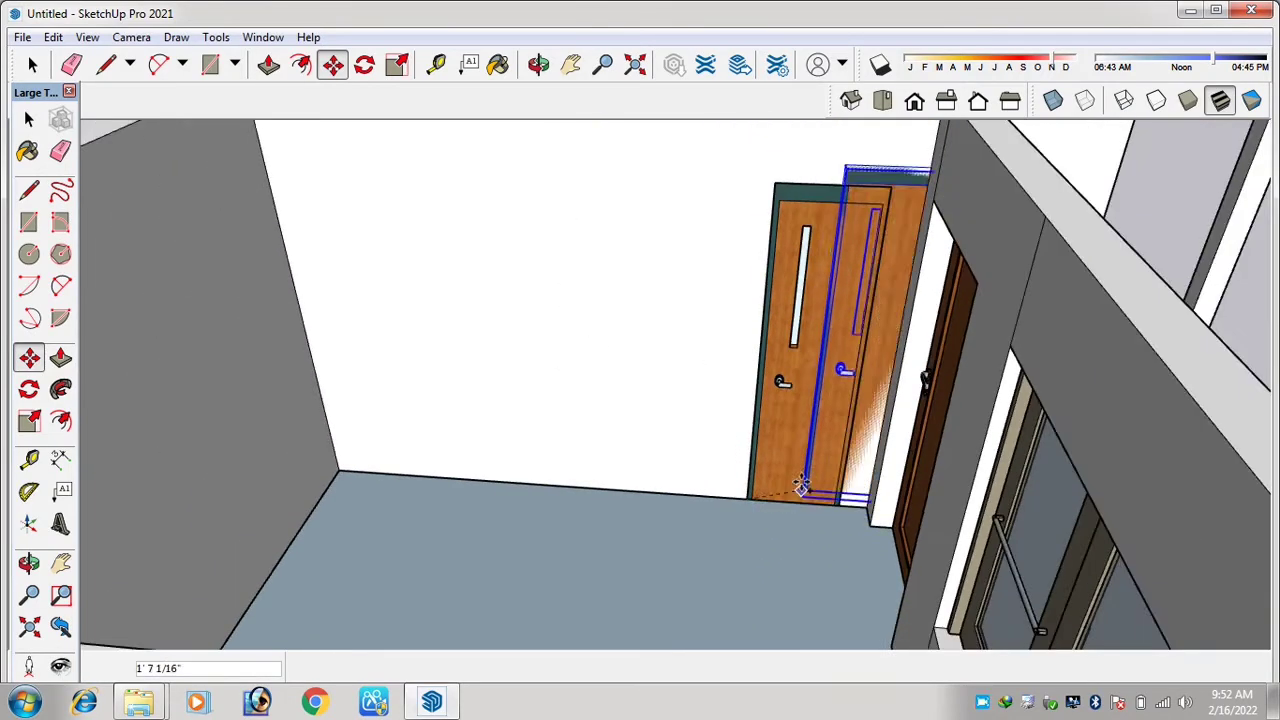
pyautogui.scroll(10, 578, 256)
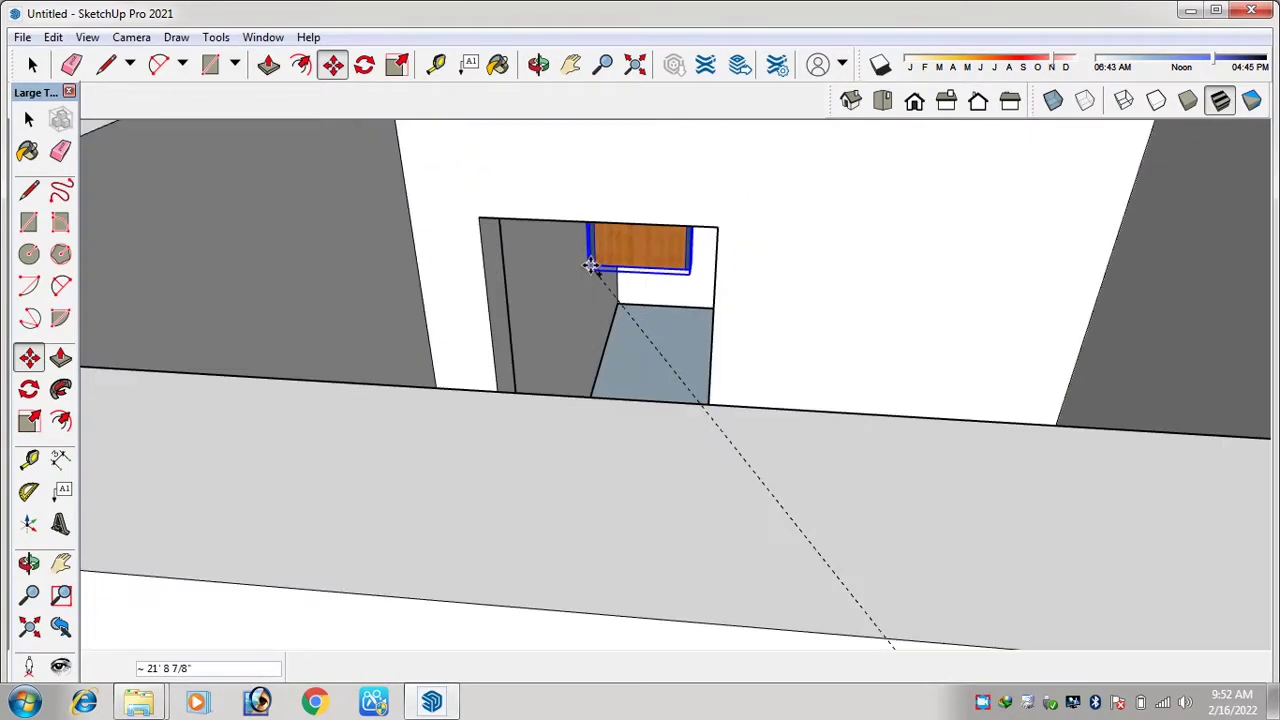
pyautogui.scroll(-3, 547, 443)
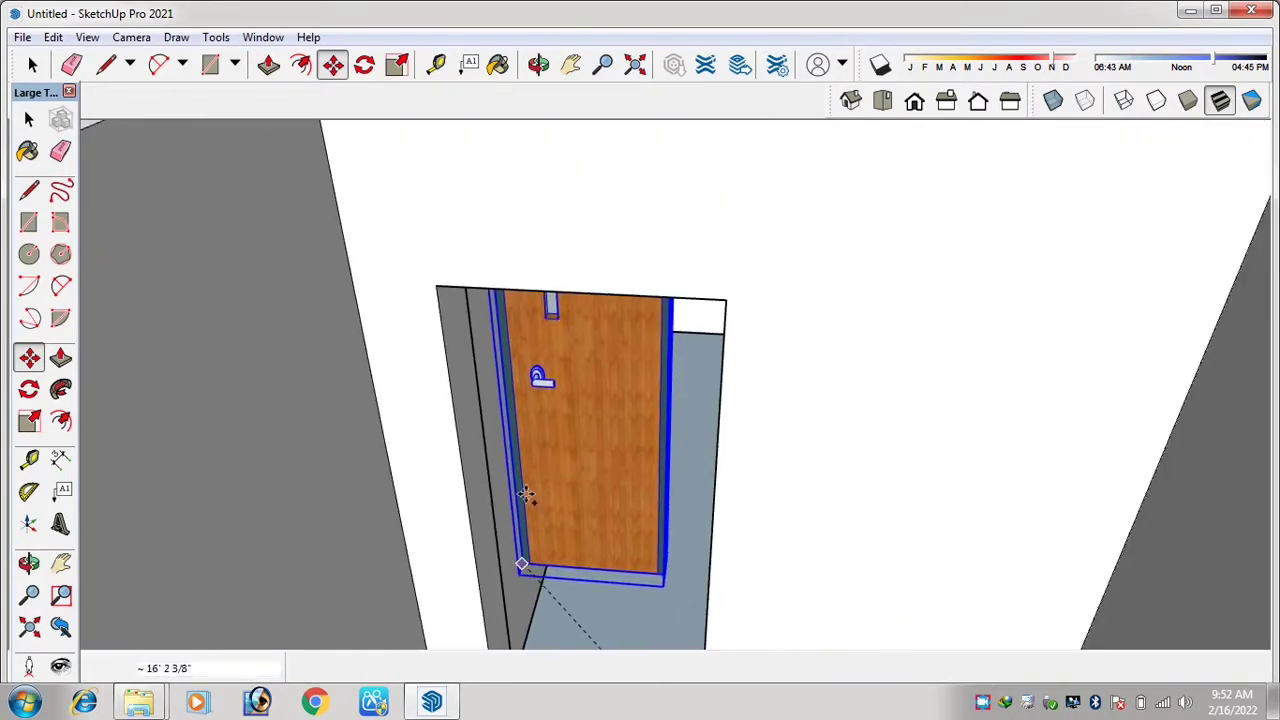
pyautogui.scroll(-1, 526, 488)
pyautogui.click(558, 545)
pyautogui.scroll(-1, 568, 515)
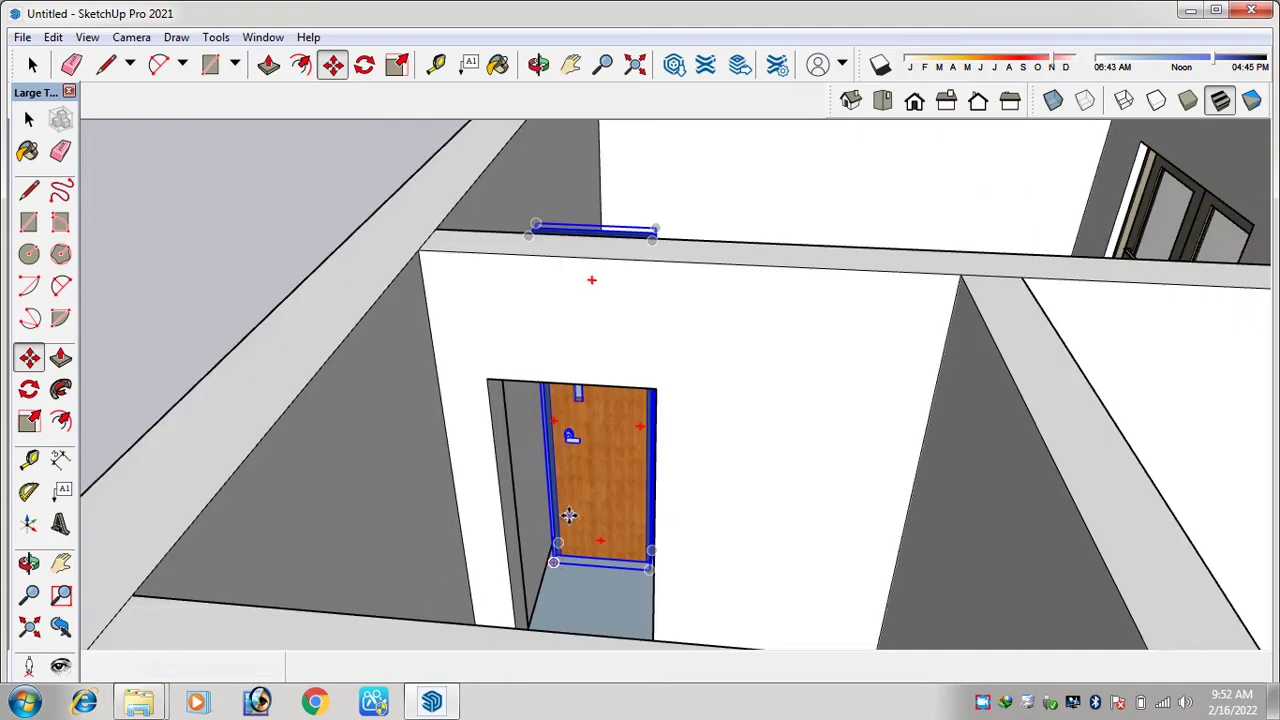
# - Move the copied door by its lower frame corner to the bottom corner of that room's partition doorway, and deselect it
pyautogui.moveTo(580, 502); pyautogui.dragTo(76, 416, button='middle')
pyautogui.scroll(2, 686, 428)
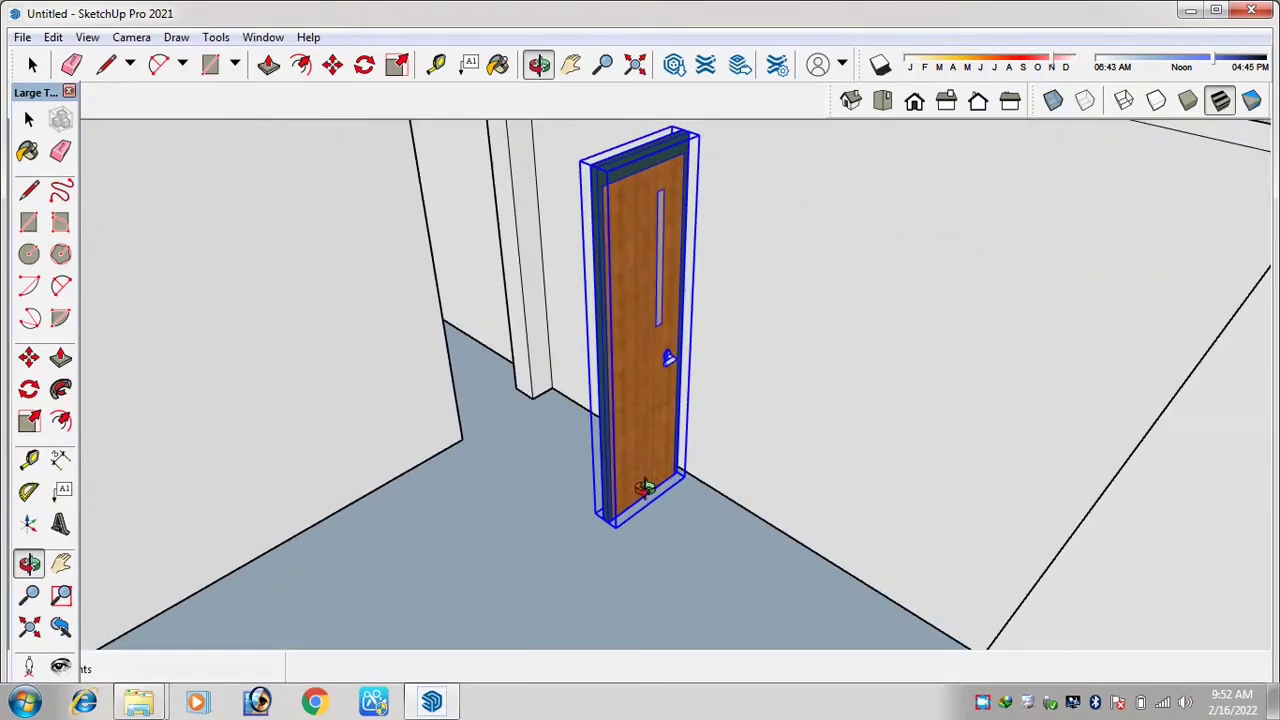
pyautogui.press('m')
pyautogui.scroll(2, 611, 511)
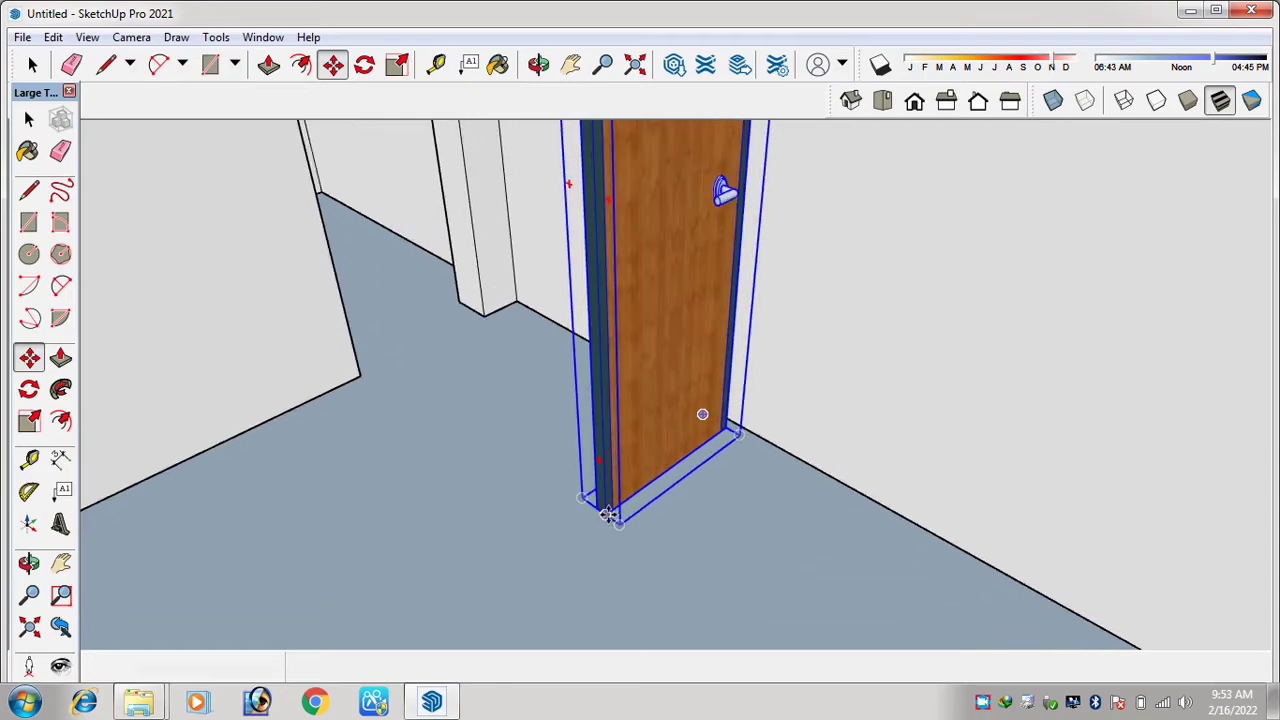
pyautogui.click(608, 514)
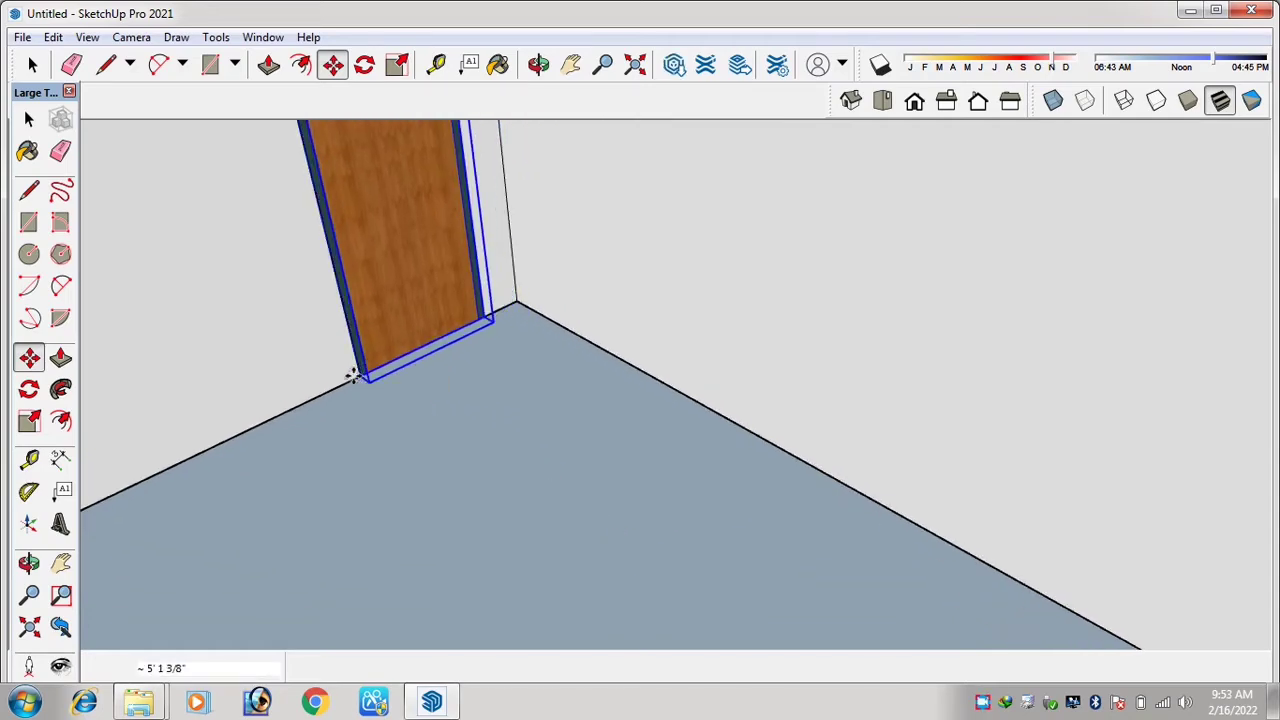
pyautogui.click(352, 375)
pyautogui.scroll(-5, 503, 483)
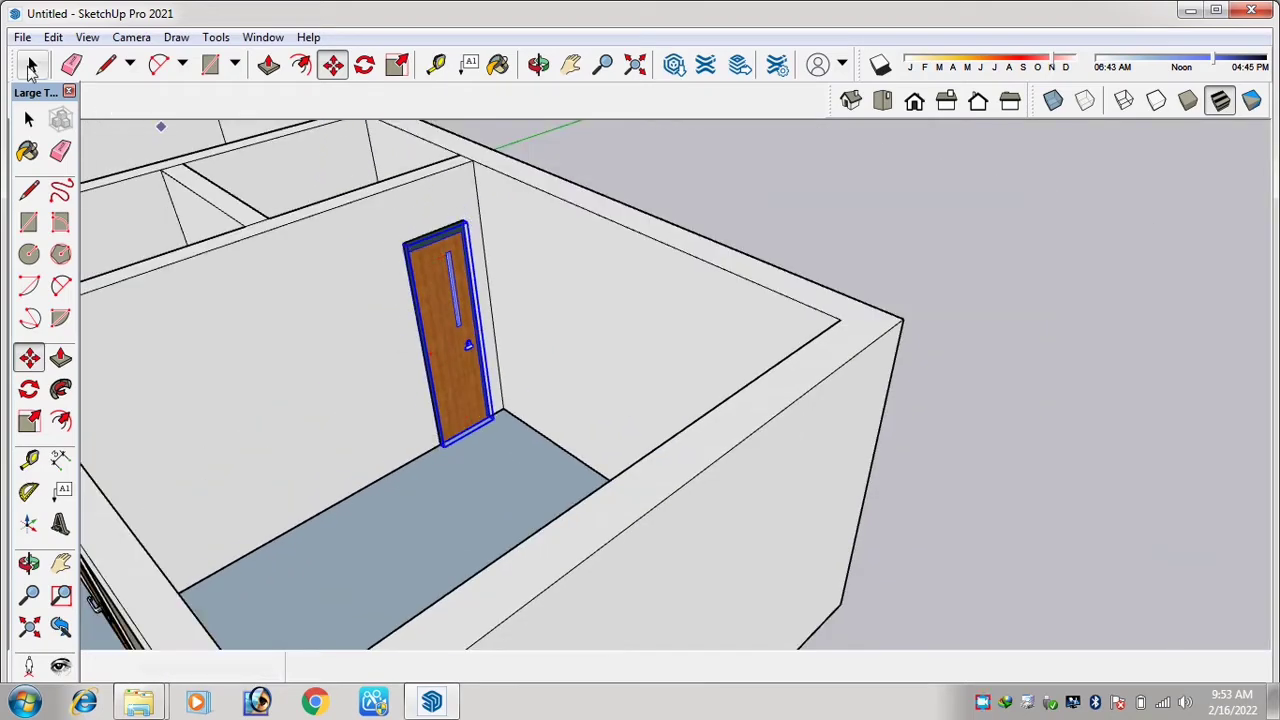
pyautogui.click(30, 65)
pyautogui.click(1013, 229)
# - Start the Paint Bucket from a front view of the house and show the Colors material collection
pyautogui.moveTo(754, 312); pyautogui.dragTo(884, 376, button='middle')
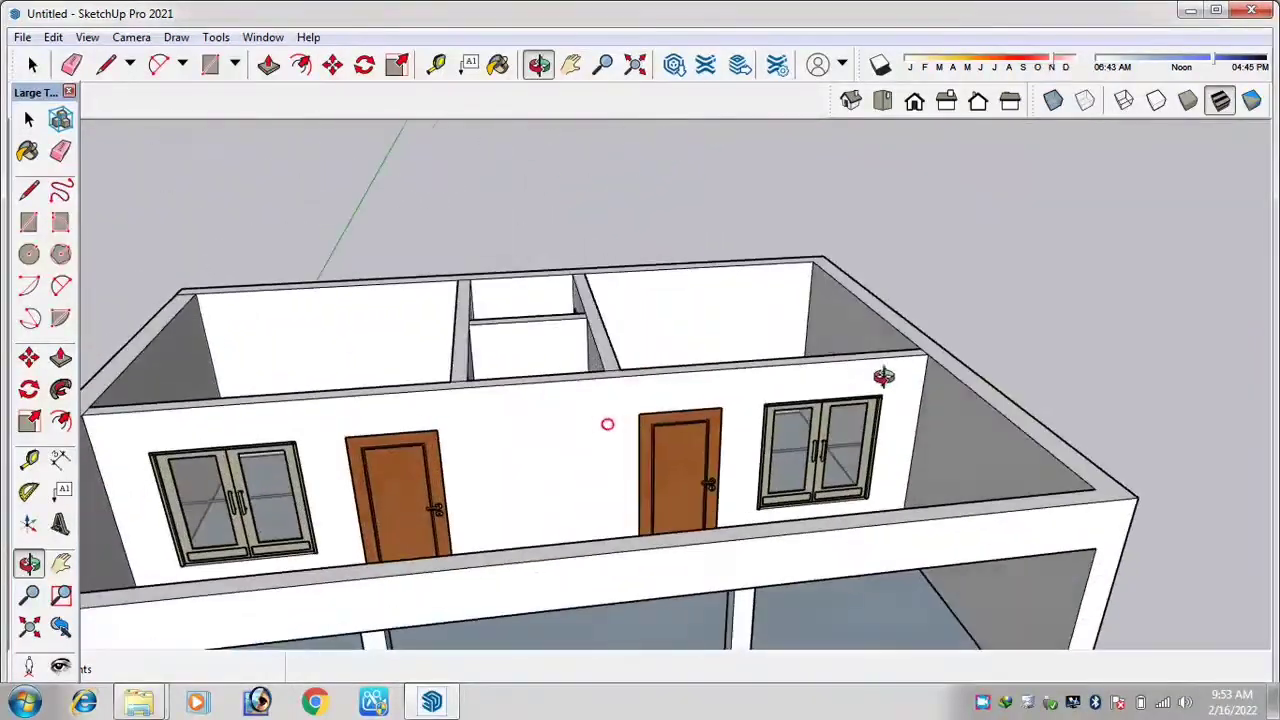
pyautogui.scroll(-5, 884, 376)
pyautogui.moveTo(654, 409); pyautogui.dragTo(692, 491, button='middle')
pyautogui.scroll(4, 571, 358)
pyautogui.scroll(-2, 596, 369)
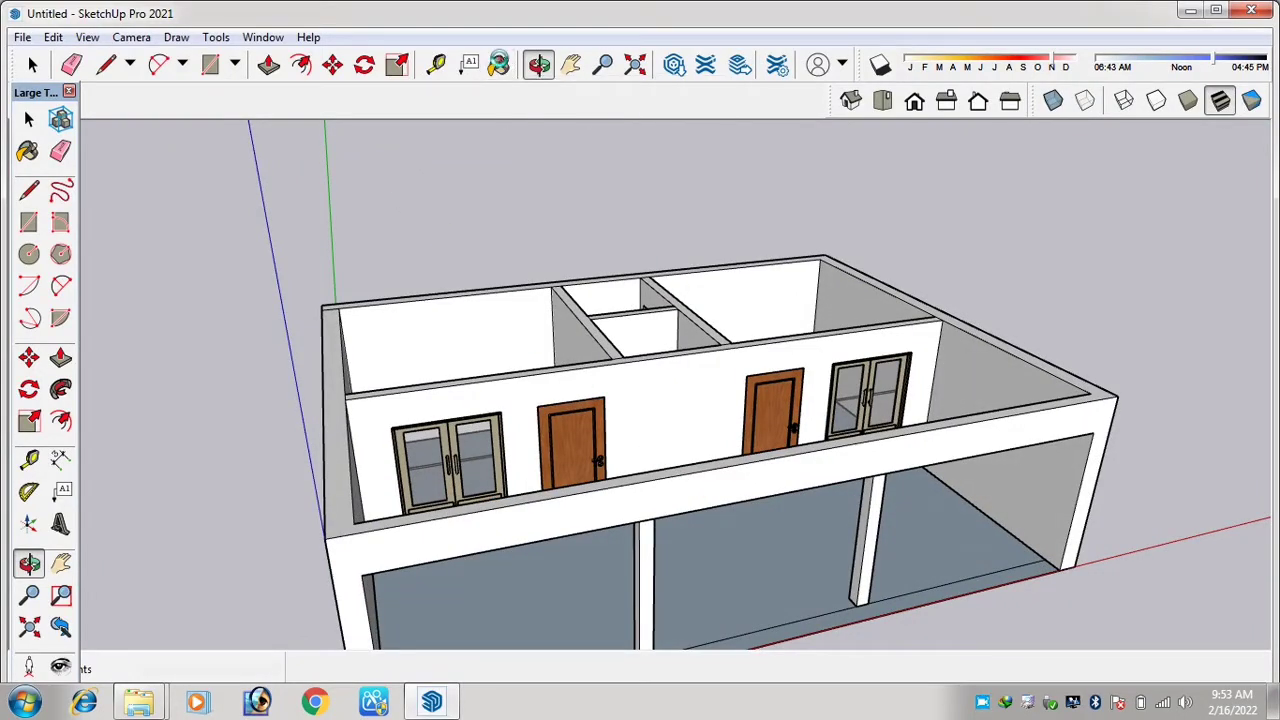
pyautogui.click(499, 64)
pyautogui.click(1121, 450)
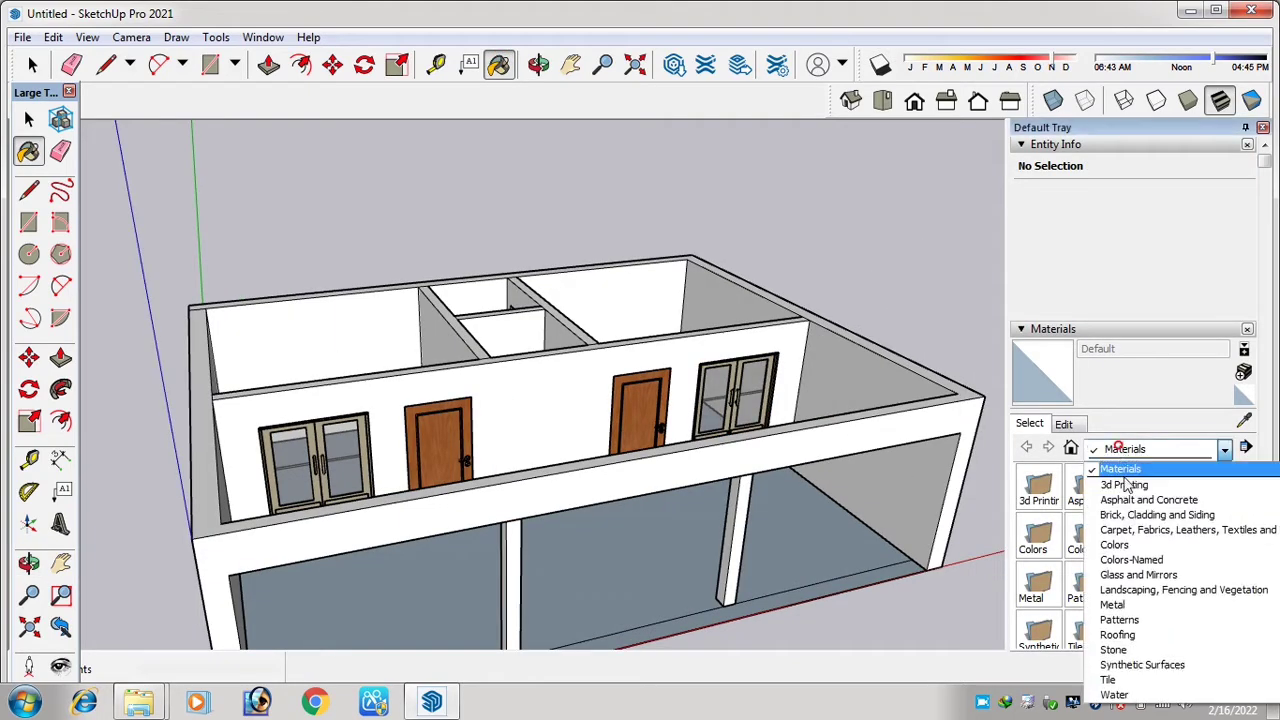
pyautogui.click(1133, 547)
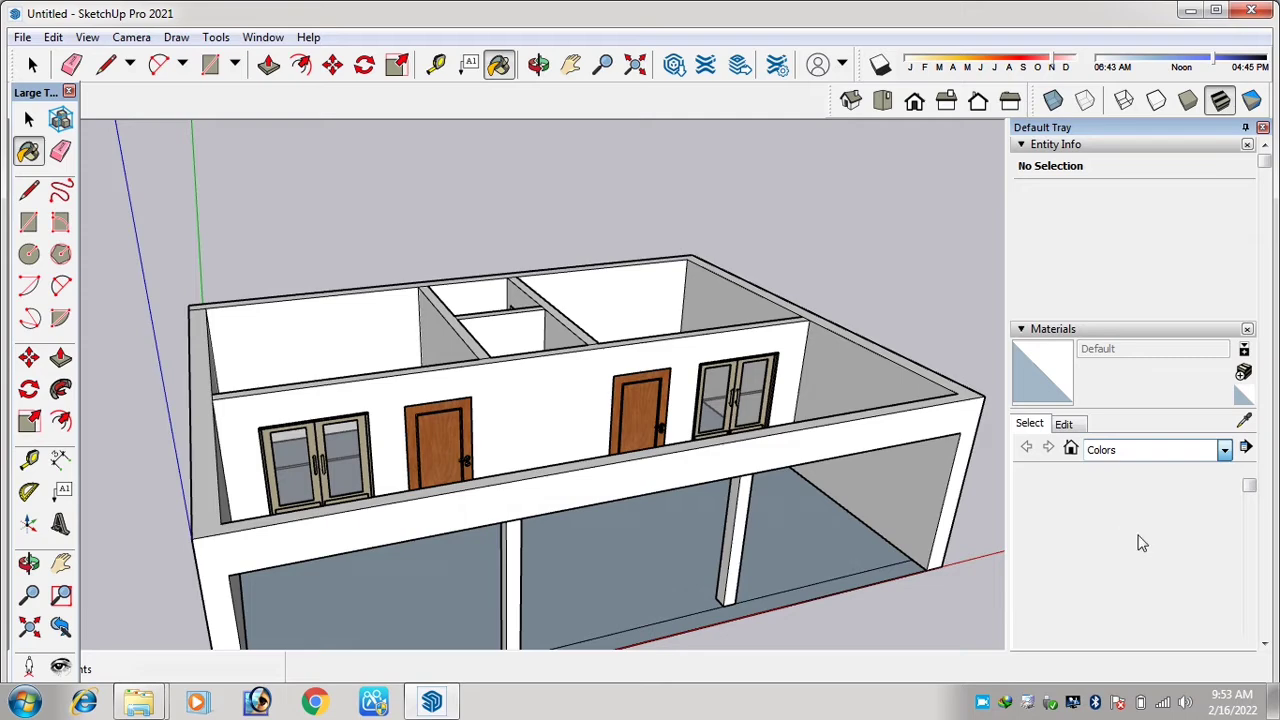
pyautogui.scroll(-2, 1157, 553)
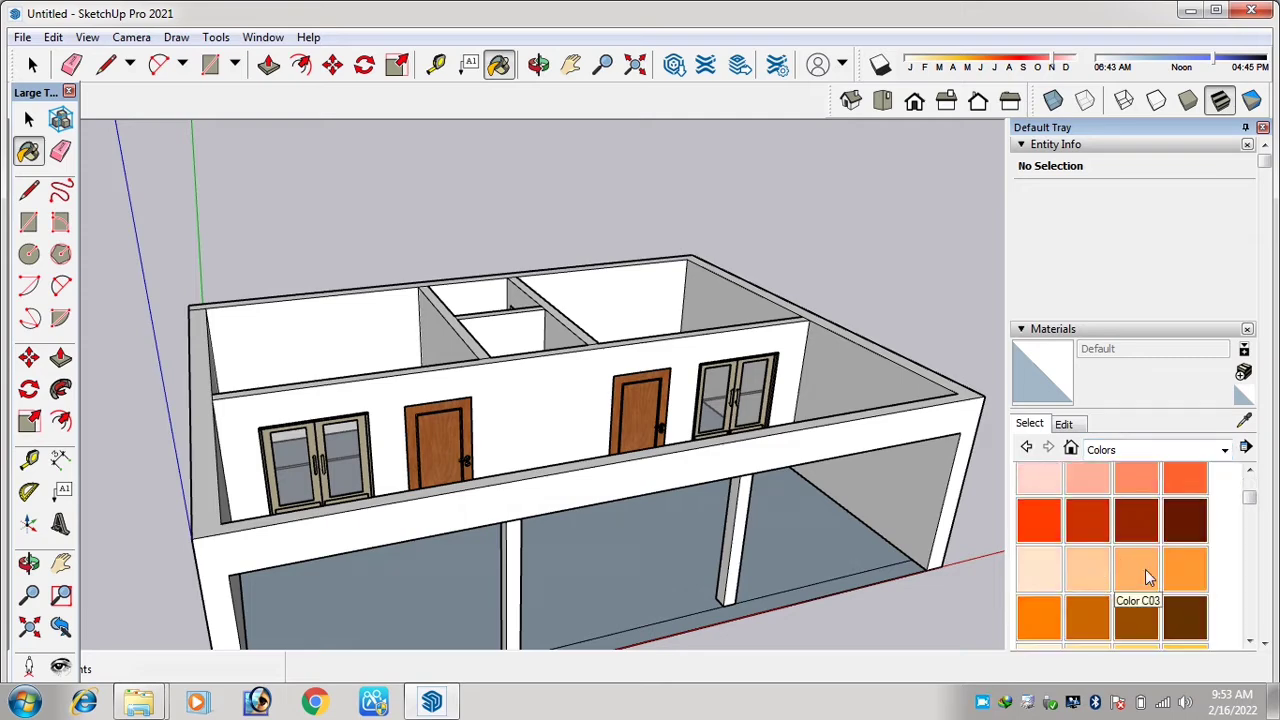
# - Try Color C03 on the whole wall group and undo the fill
pyautogui.click(1137, 570)
pyautogui.click(646, 283)
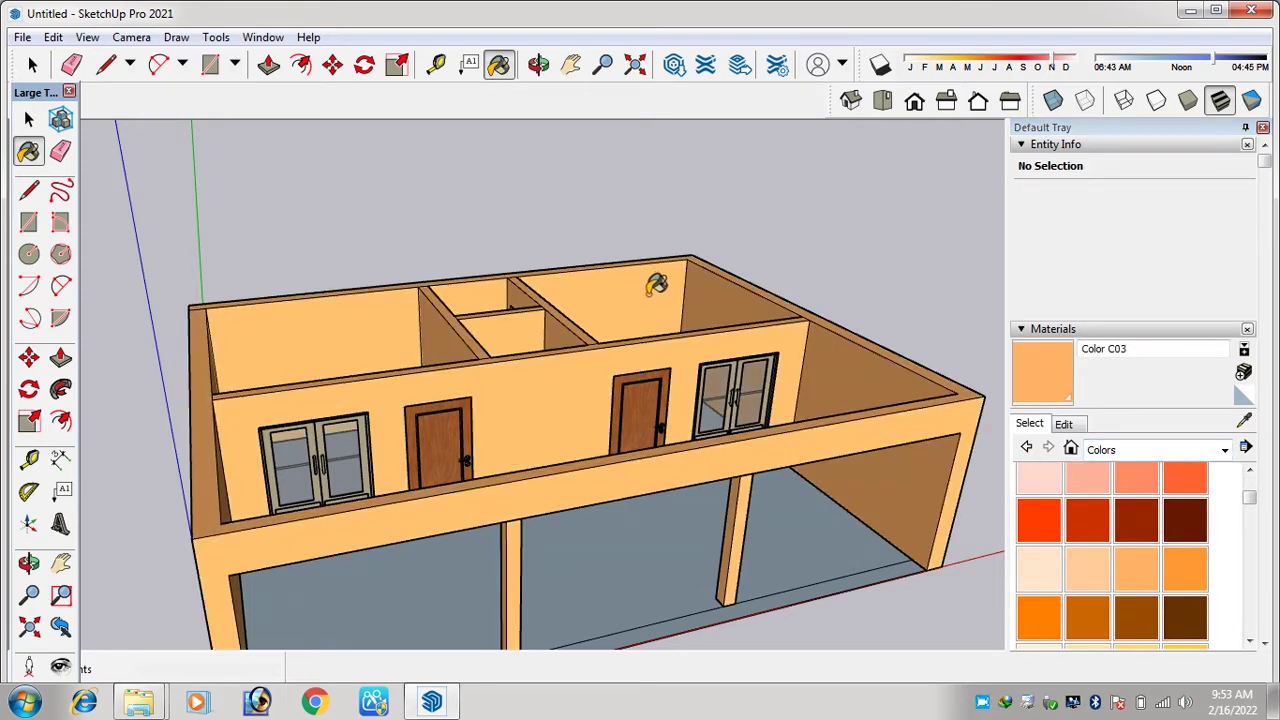
pyautogui.hotkey('ctrl', 'z')
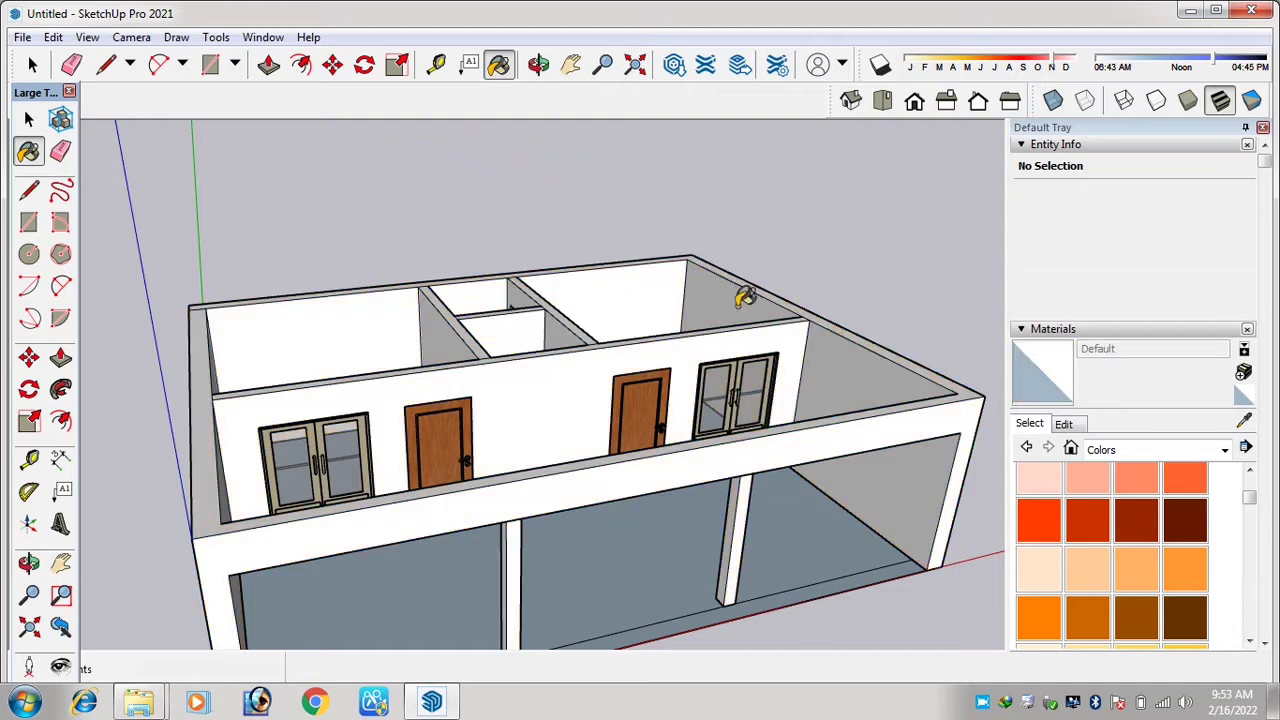
# - Open the wall group for editing and select the rear wall's inner face in the end room behind the double window
pyautogui.scroll(3, 647, 311)
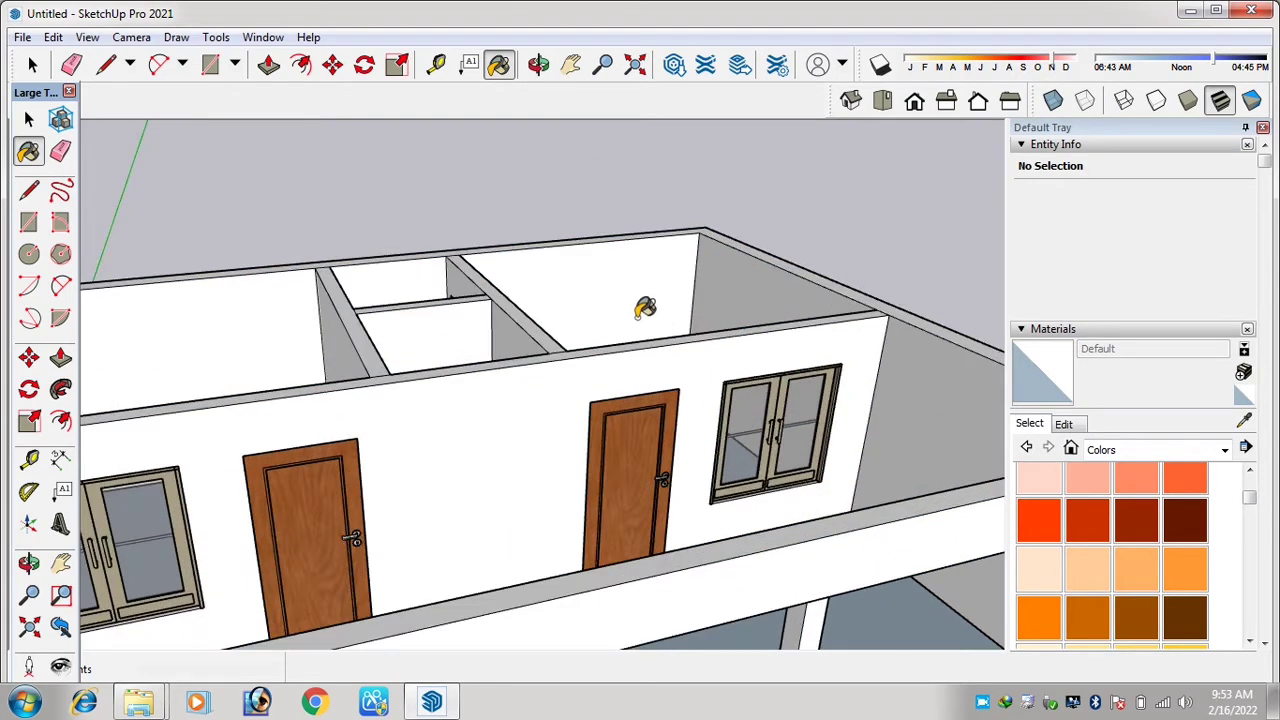
pyautogui.click(32, 64)
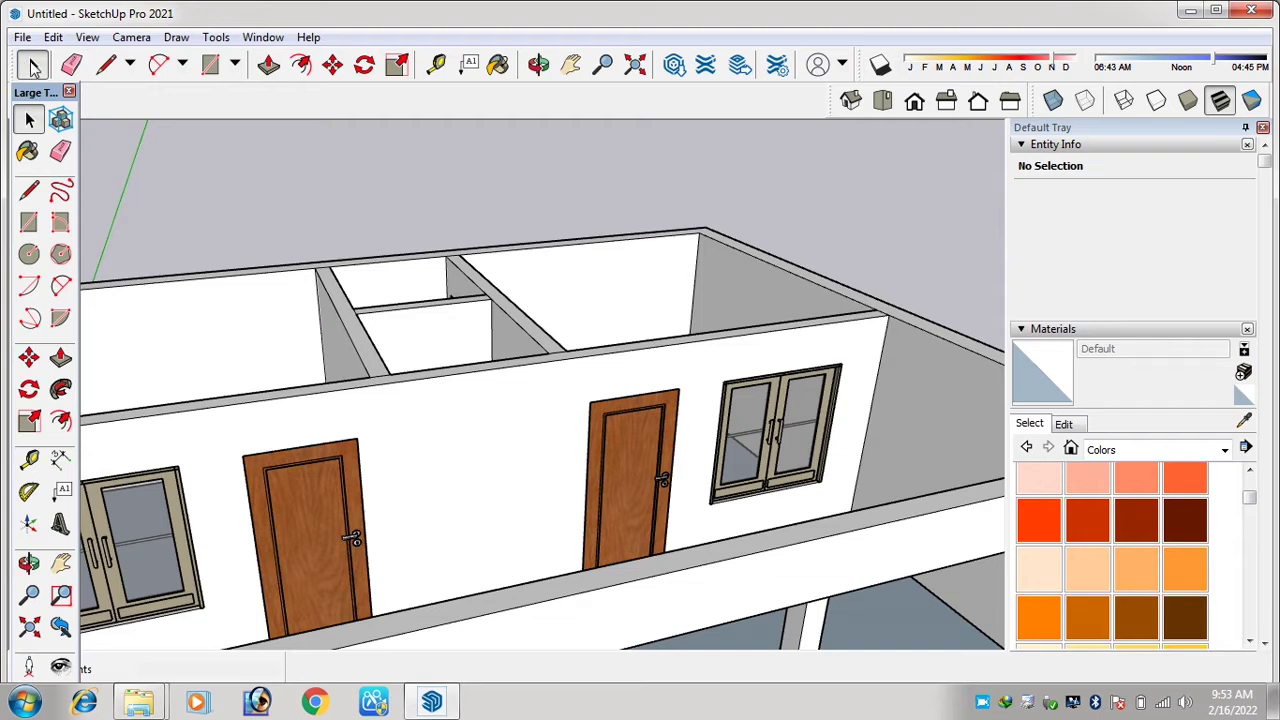
pyautogui.click(641, 266)
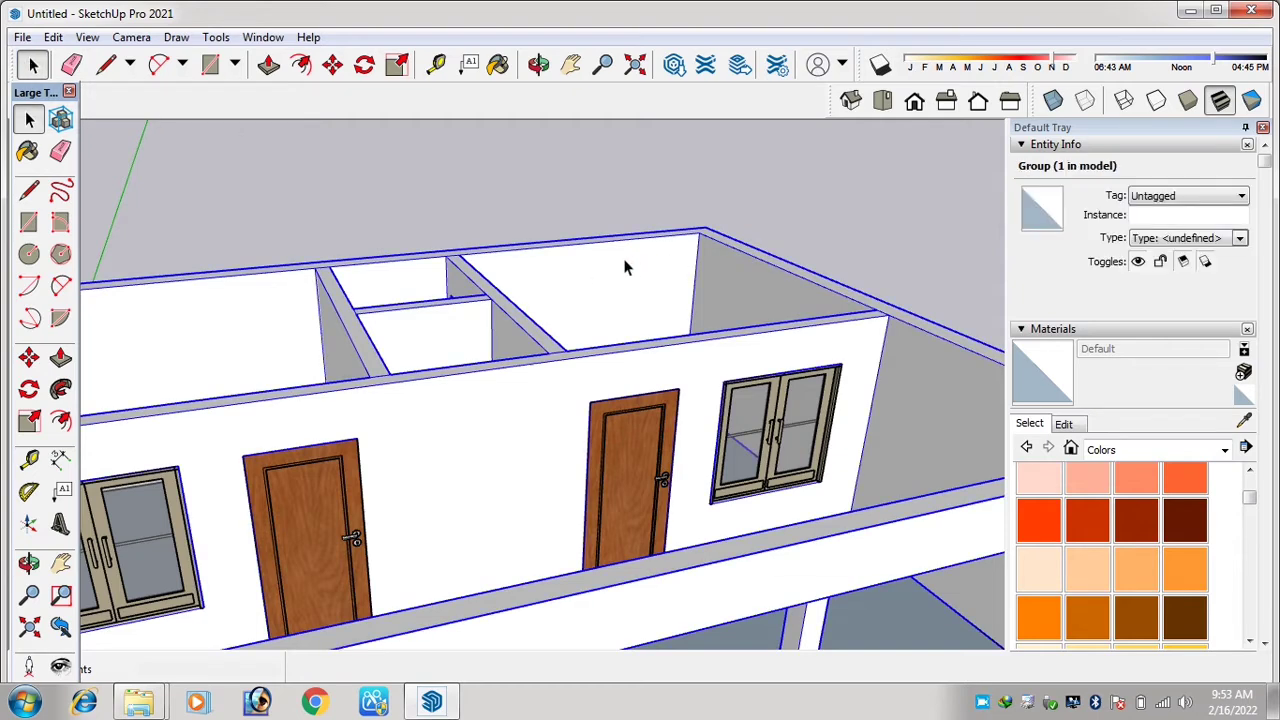
pyautogui.doubleClick(625, 267)
pyautogui.scroll(3, 630, 268)
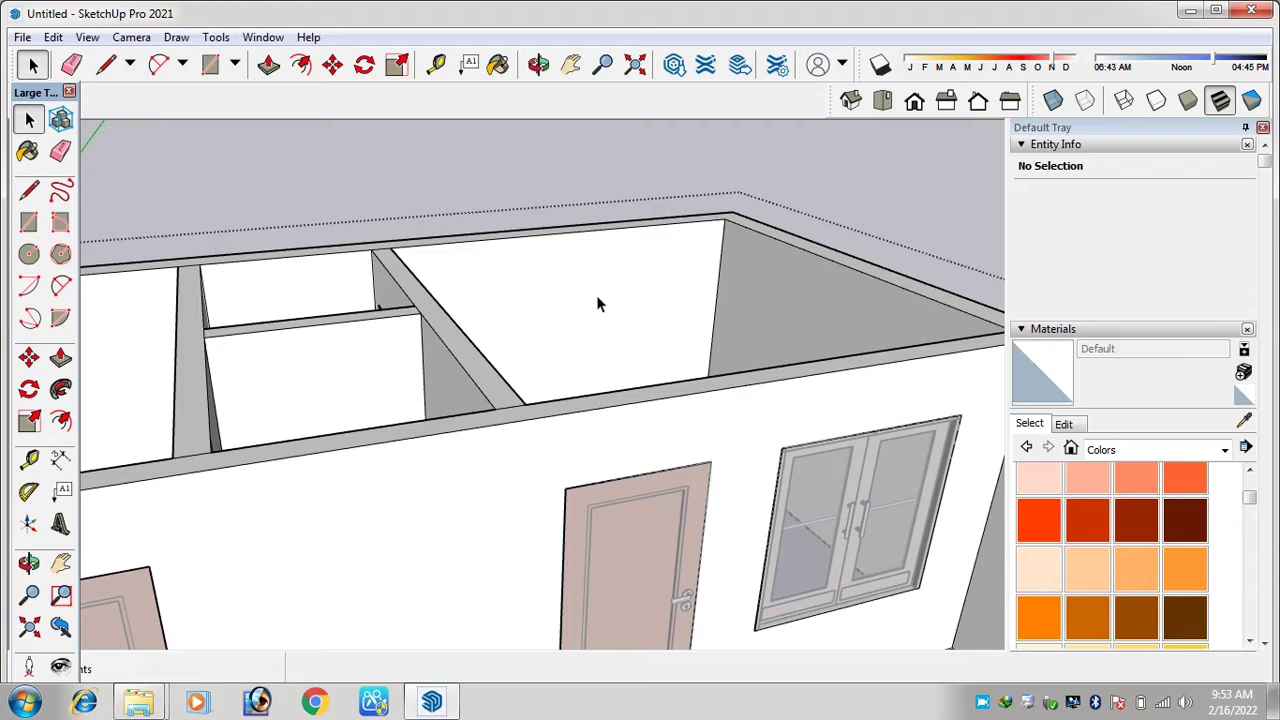
pyautogui.click(596, 295)
# - Paint the inner faces of that end room's rear, side, partition and front walls with Color C02
pyautogui.click(1095, 560)
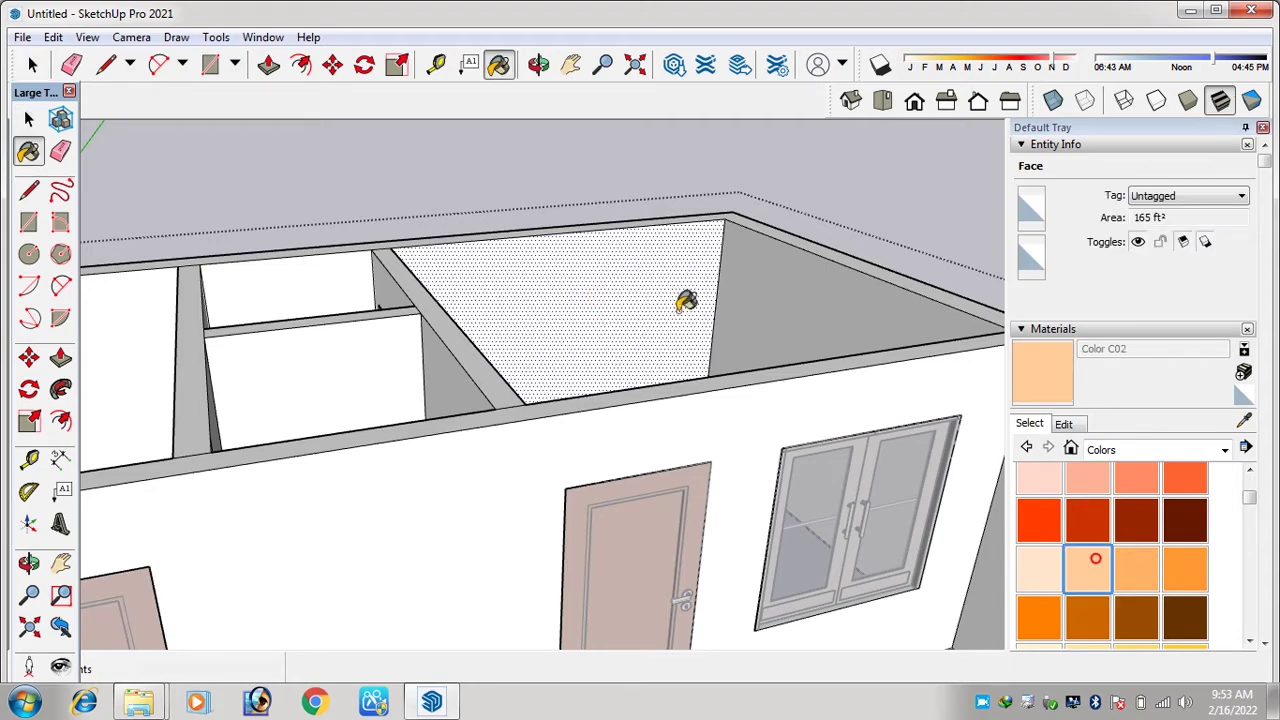
pyautogui.click(679, 302)
pyautogui.click(785, 296)
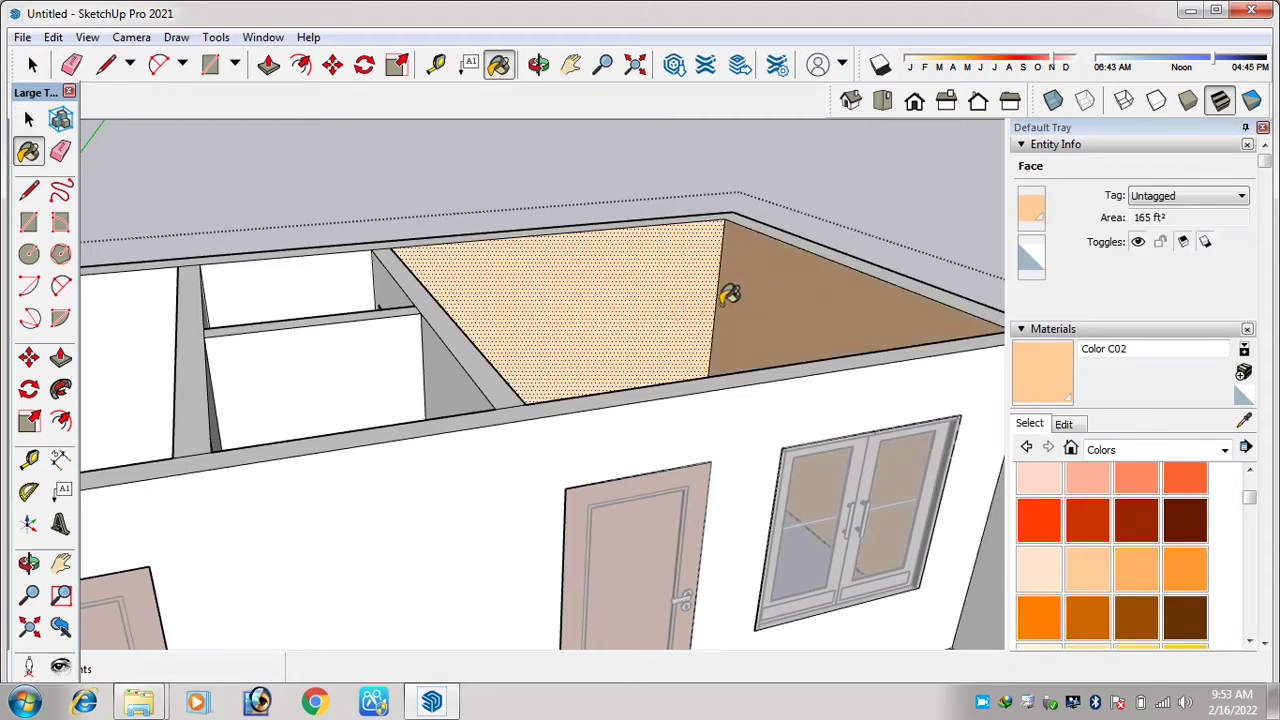
pyautogui.scroll(-4, 729, 293)
pyautogui.moveTo(734, 380); pyautogui.dragTo(322, 433, button='middle')
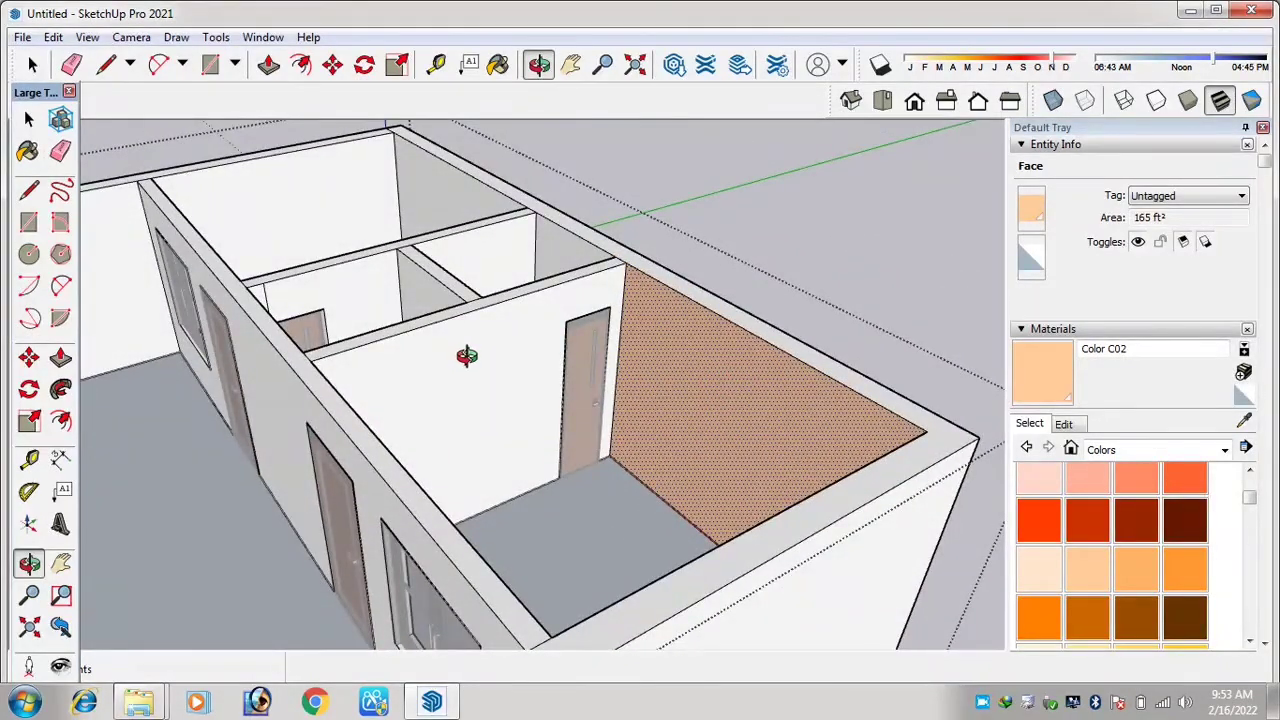
pyautogui.click(506, 357)
pyautogui.moveTo(526, 360); pyautogui.dragTo(289, 400, button='middle')
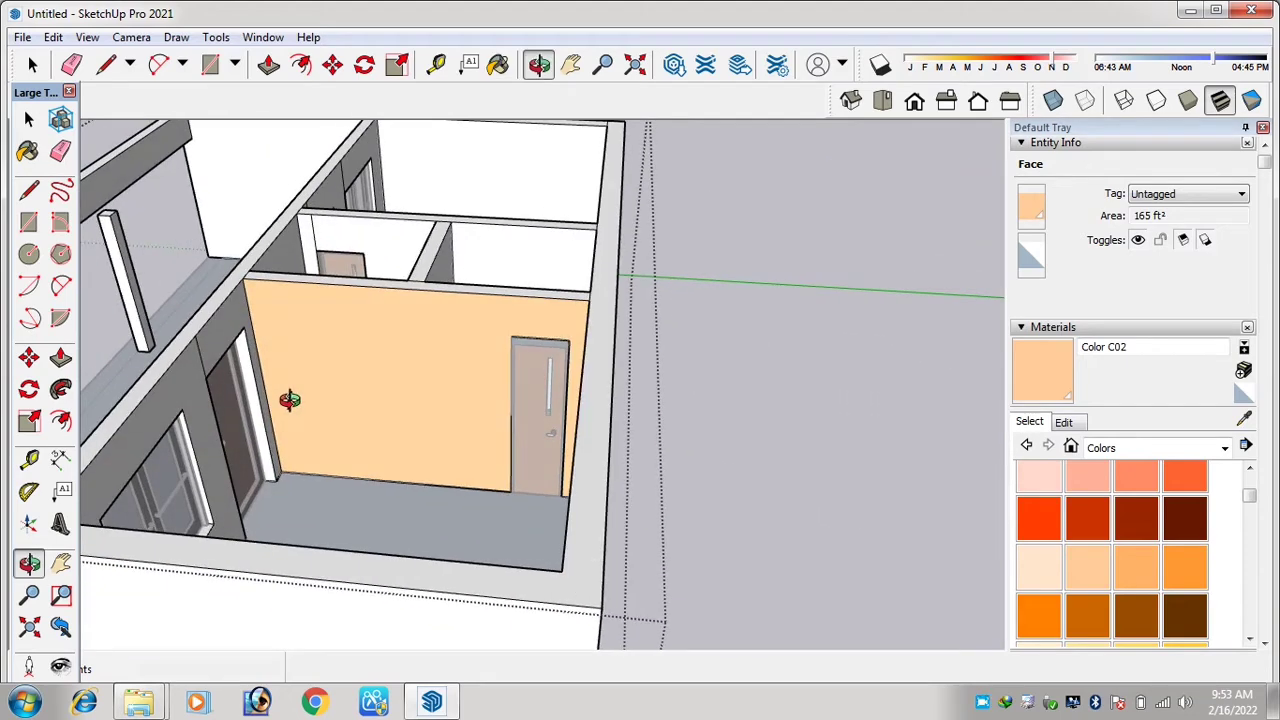
pyautogui.click(196, 389)
# - Paint the partition faces of the two small middle rooms and the opposite end room's far wall with Color C02
pyautogui.click(371, 238)
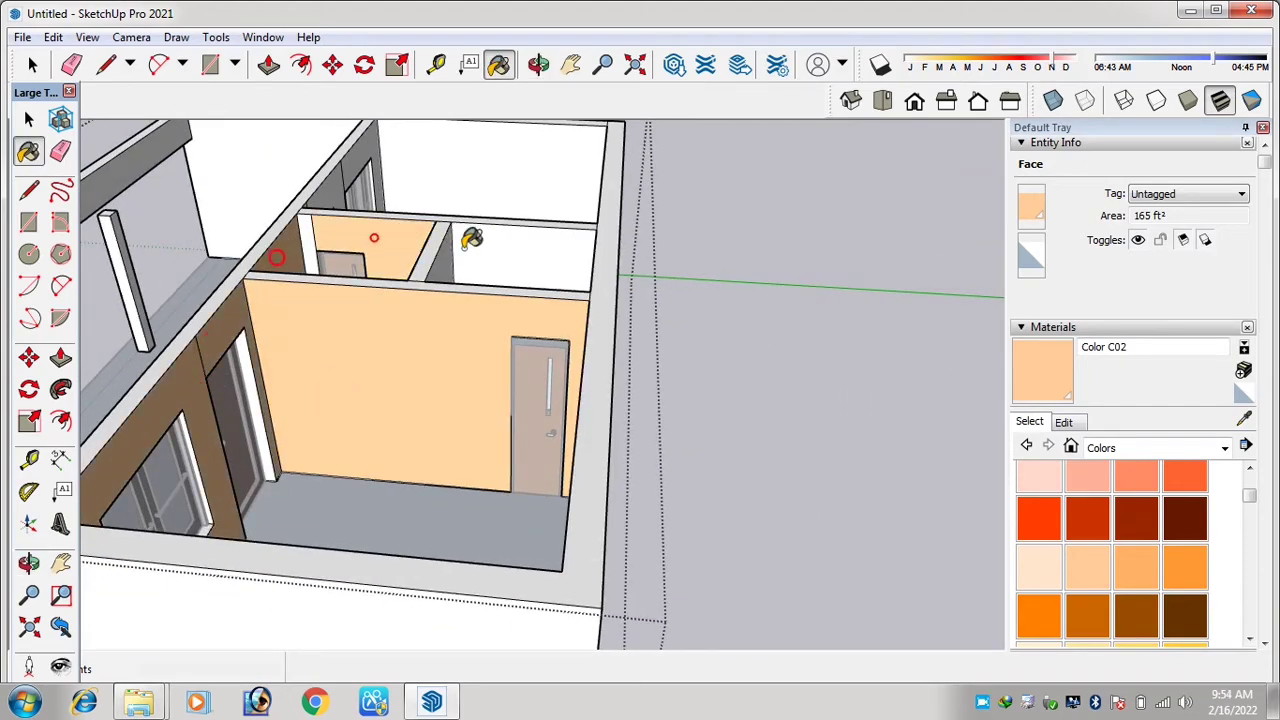
pyautogui.click(463, 249)
pyautogui.click(497, 164)
pyautogui.moveTo(474, 302)
pyautogui.mouseDown(button='middle')
pyautogui.moveTo(516, 387)
pyautogui.moveTo(529, 386)
pyautogui.moveTo(520, 400)
pyautogui.moveTo(170, 386)
pyautogui.mouseUp(button='middle')
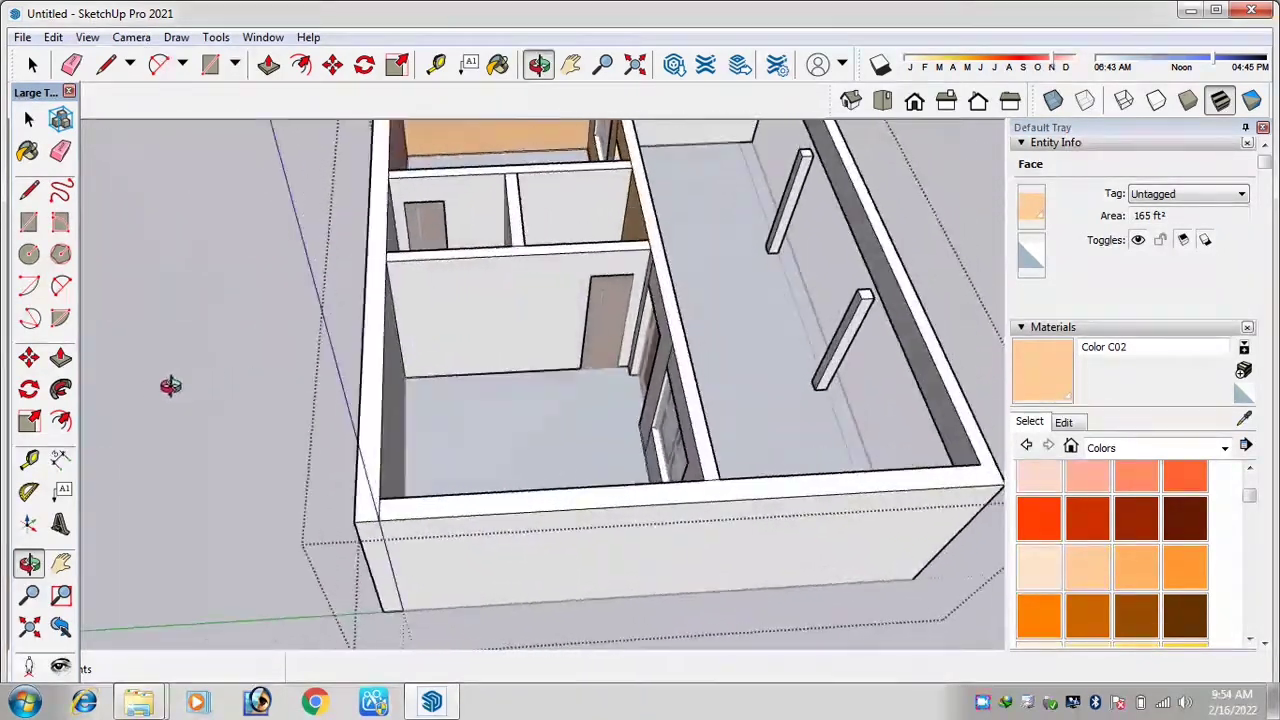
# - Paint the opposite end room's partition, rear and front walls and the remaining middle-room partition faces with Color C02
pyautogui.click(438, 320)
pyautogui.click(396, 366)
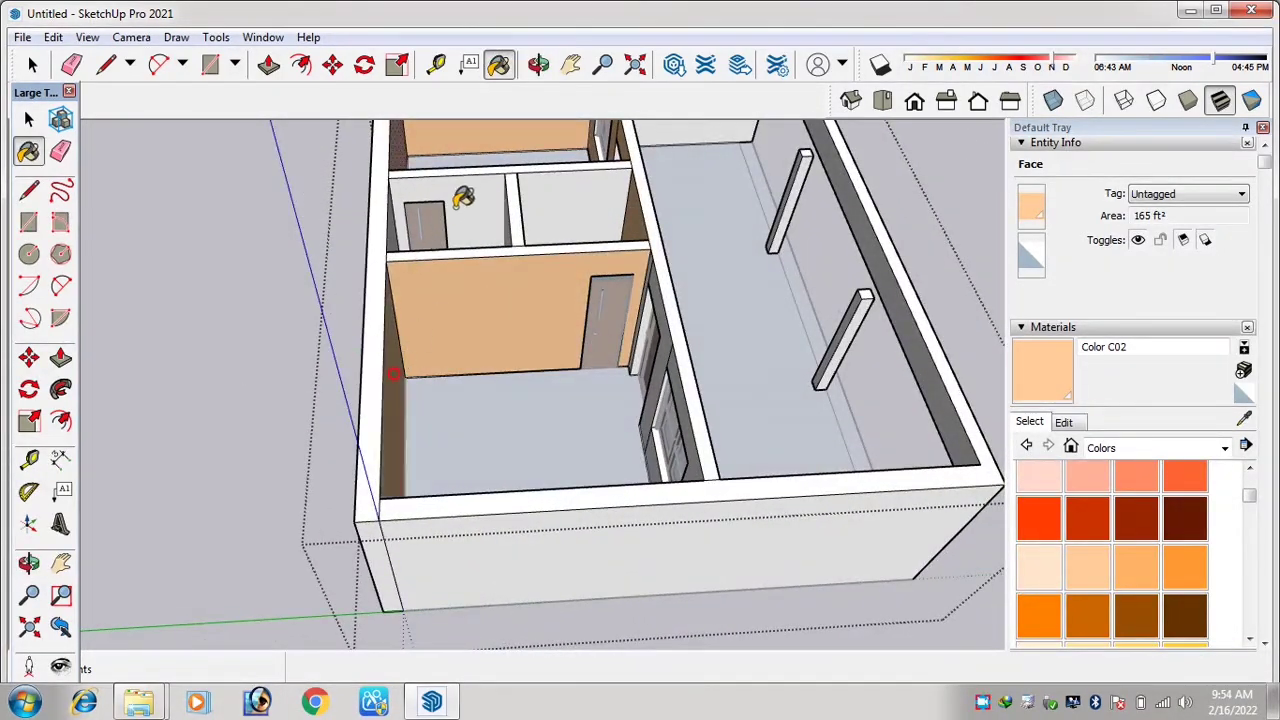
pyautogui.click(457, 209)
pyautogui.click(560, 193)
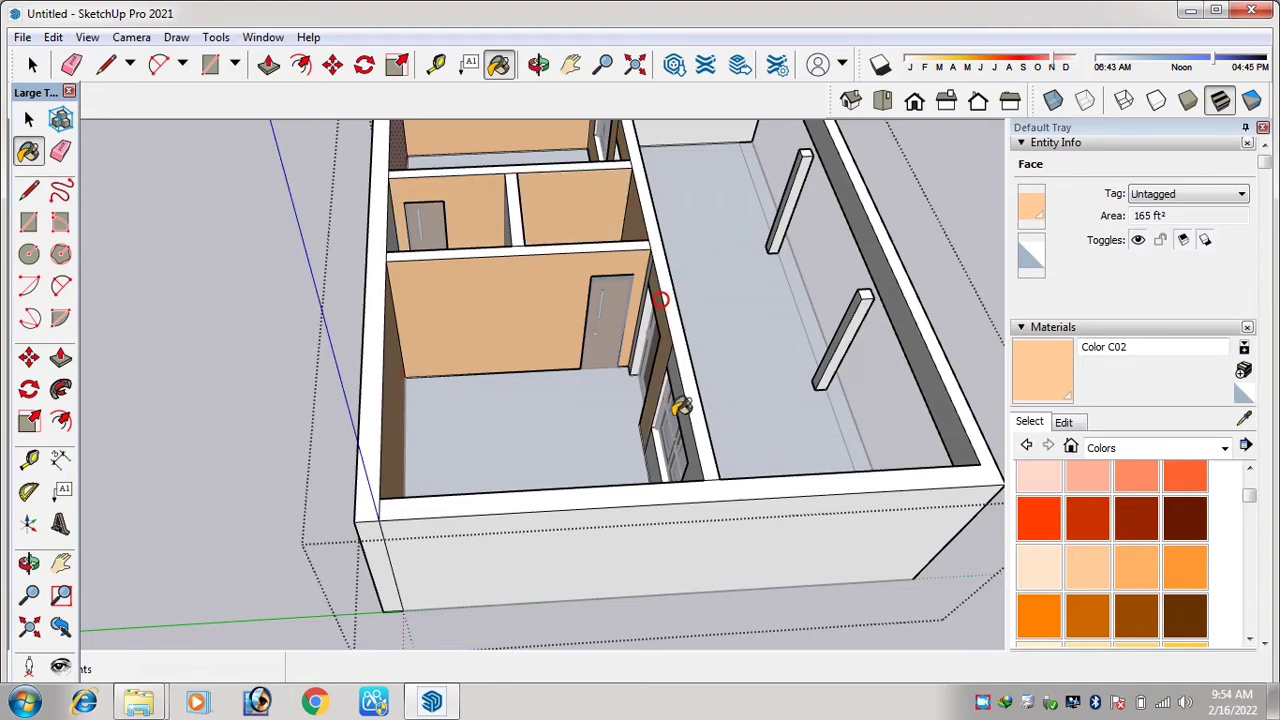
pyautogui.moveTo(611, 434)
pyautogui.mouseDown(button='middle')
pyautogui.moveTo(940, 446)
pyautogui.moveTo(691, 346)
pyautogui.moveTo(717, 307)
pyautogui.moveTo(645, 285)
pyautogui.mouseUp(button='middle')
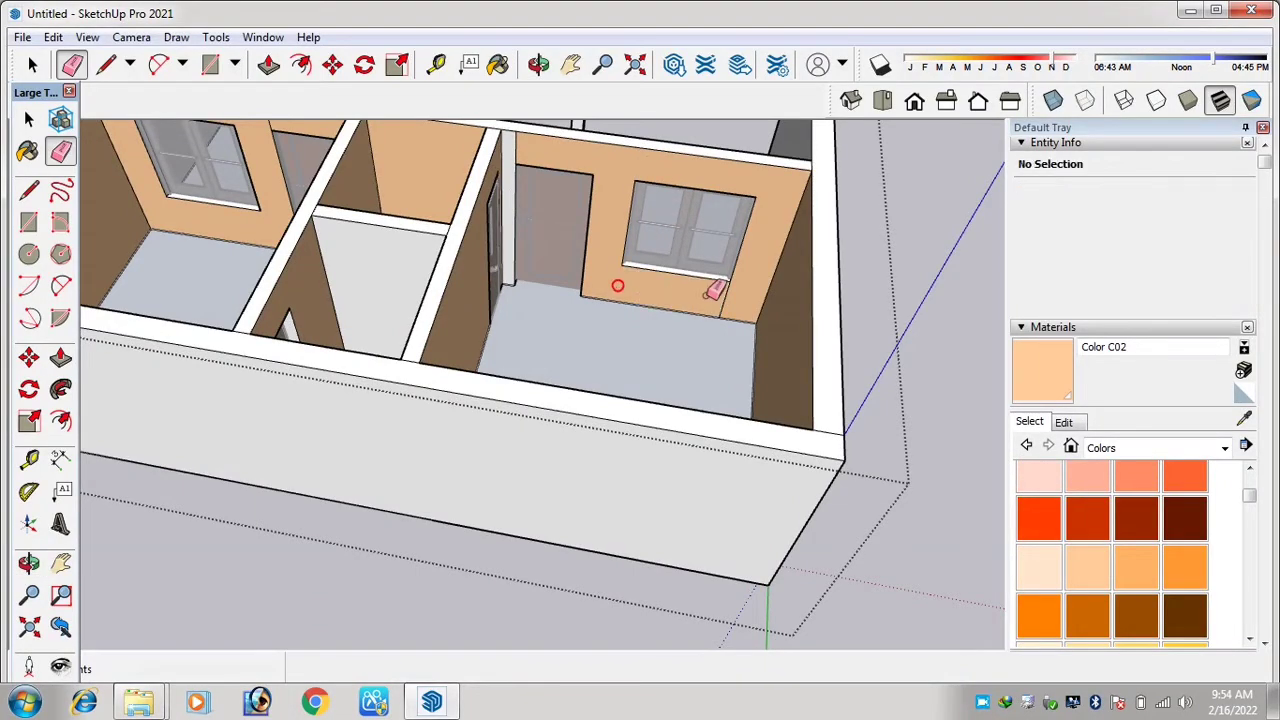
# - Paint the white dividing-wall face inside the rear small middle room with Color C02 and leave the wall group
pyautogui.scroll(-2, 677, 309)
pyautogui.moveTo(677, 309)
pyautogui.mouseDown(button='middle')
pyautogui.moveTo(629, 343)
pyautogui.moveTo(151, 420)
pyautogui.moveTo(55, 383)
pyautogui.moveTo(691, 420)
pyautogui.moveTo(309, 523)
pyautogui.moveTo(563, 463)
pyautogui.moveTo(543, 251)
pyautogui.moveTo(380, 225)
pyautogui.moveTo(449, 274)
pyautogui.mouseUp(button='middle')
pyautogui.scroll(3, 380, 258)
pyautogui.press('e')
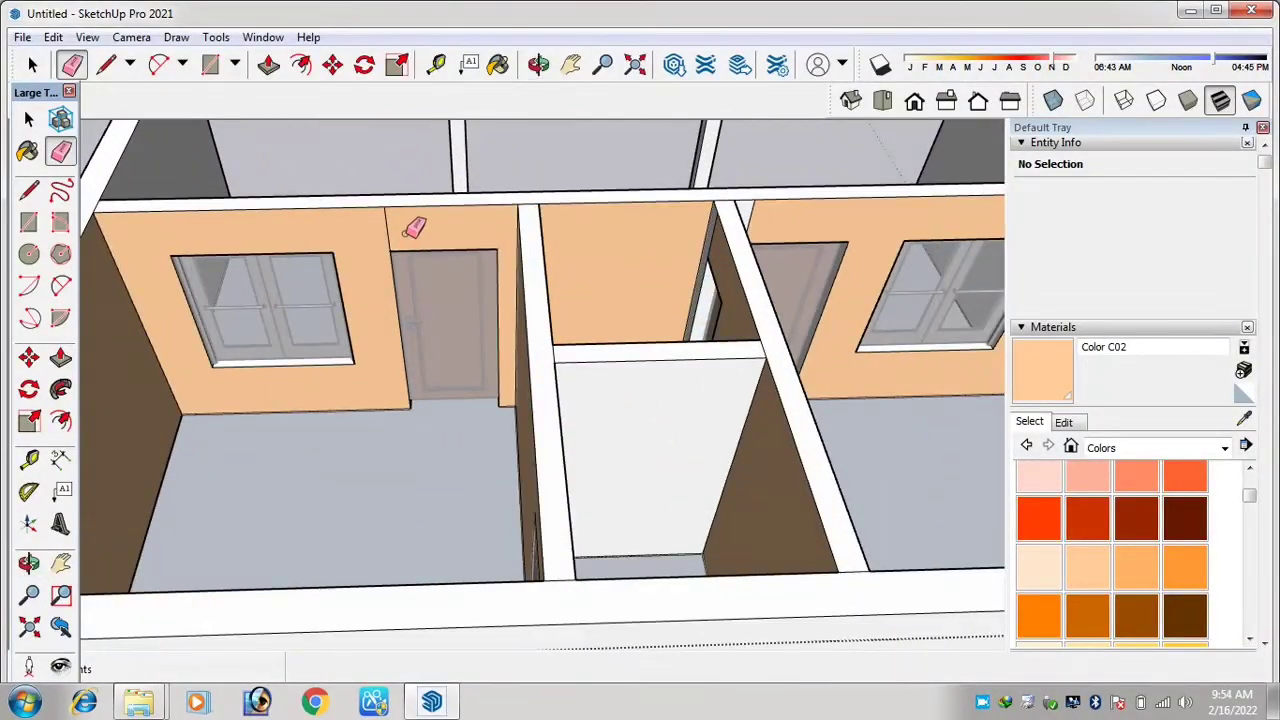
pyautogui.scroll(-5, 597, 403)
pyautogui.moveTo(597, 403)
pyautogui.mouseDown(button='middle')
pyautogui.moveTo(586, 437)
pyautogui.moveTo(523, 409)
pyautogui.moveTo(600, 440)
pyautogui.moveTo(531, 414)
pyautogui.moveTo(563, 457)
pyautogui.moveTo(623, 440)
pyautogui.moveTo(574, 378)
pyautogui.mouseUp(button='middle')
pyautogui.scroll(5, 560, 414)
pyautogui.press('b')
pyautogui.click(551, 401)
pyautogui.scroll(-3, 551, 401)
pyautogui.moveTo(209, 359); pyautogui.dragTo(219, 359, button='middle')
pyautogui.scroll(-4, 574, 380)
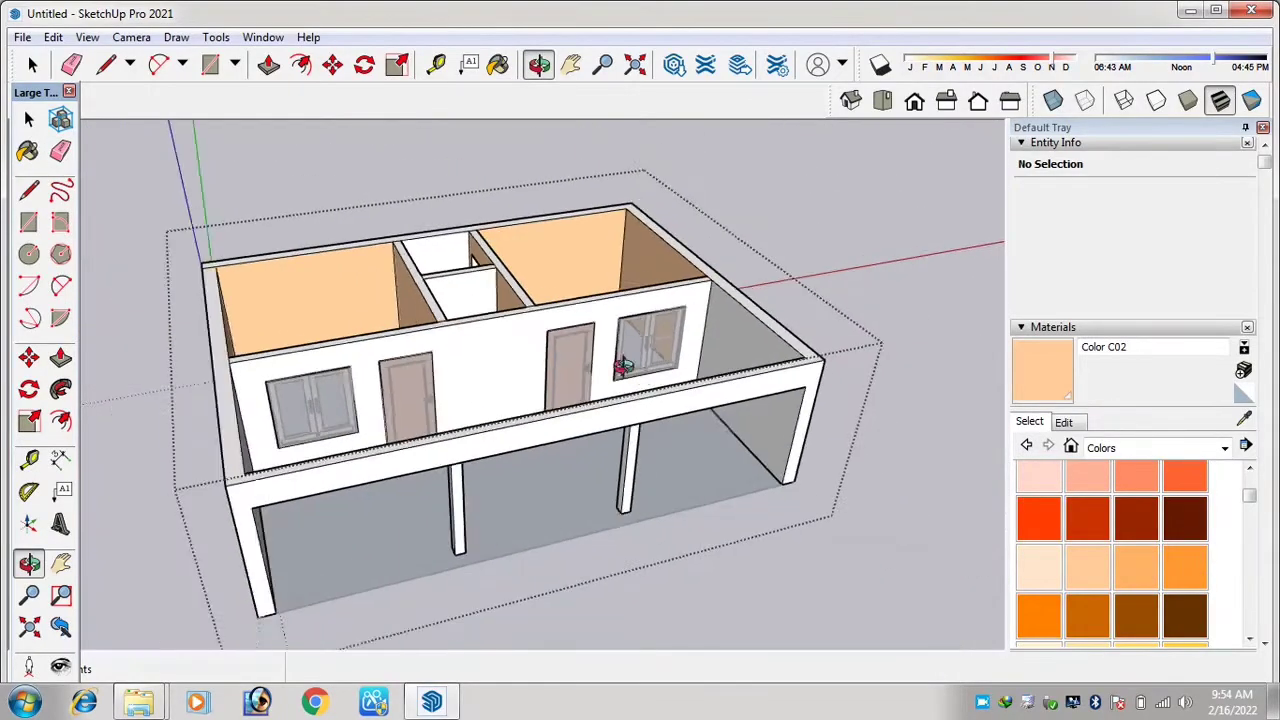
pyautogui.click(39, 68)
pyautogui.click(666, 166)
# - Reopen the wall group, paint the two remaining white inner faces of the small middle rooms with Color C02 and leave the group
pyautogui.scroll(-2, 667, 290)
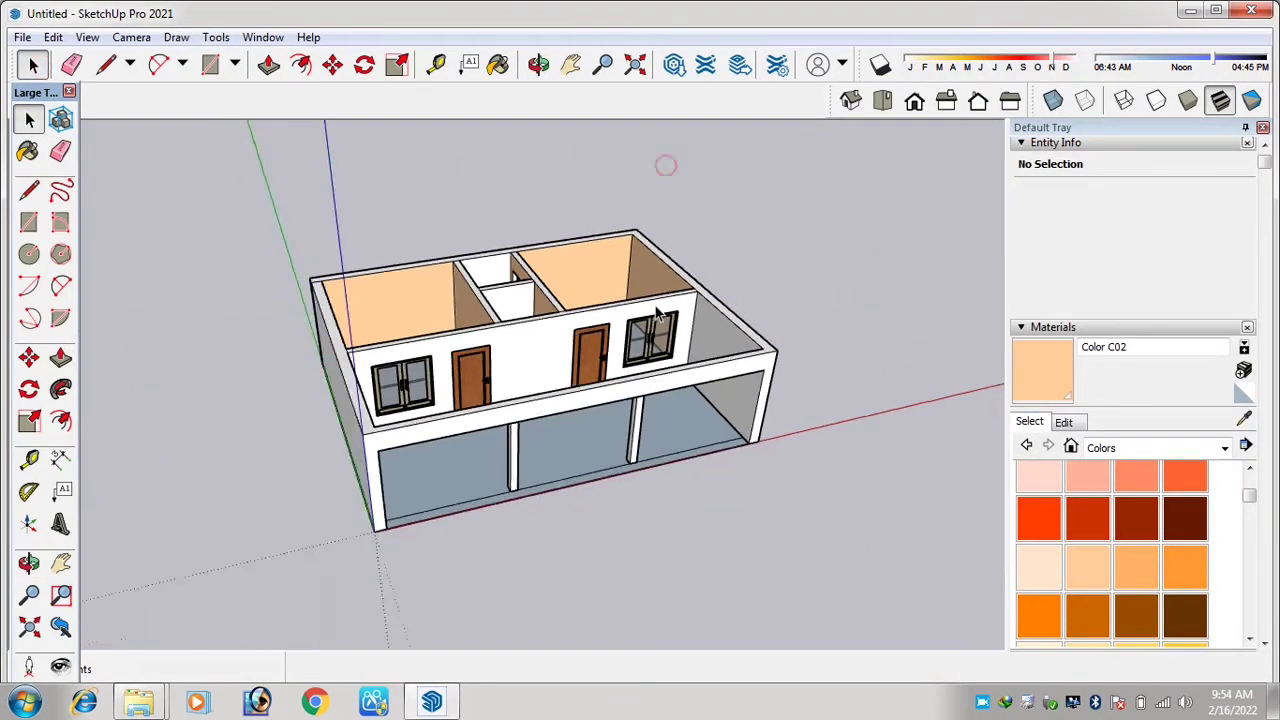
pyautogui.scroll(2, 661, 314)
pyautogui.moveTo(667, 400); pyautogui.dragTo(640, 400, button='middle')
pyautogui.scroll(3, 481, 271)
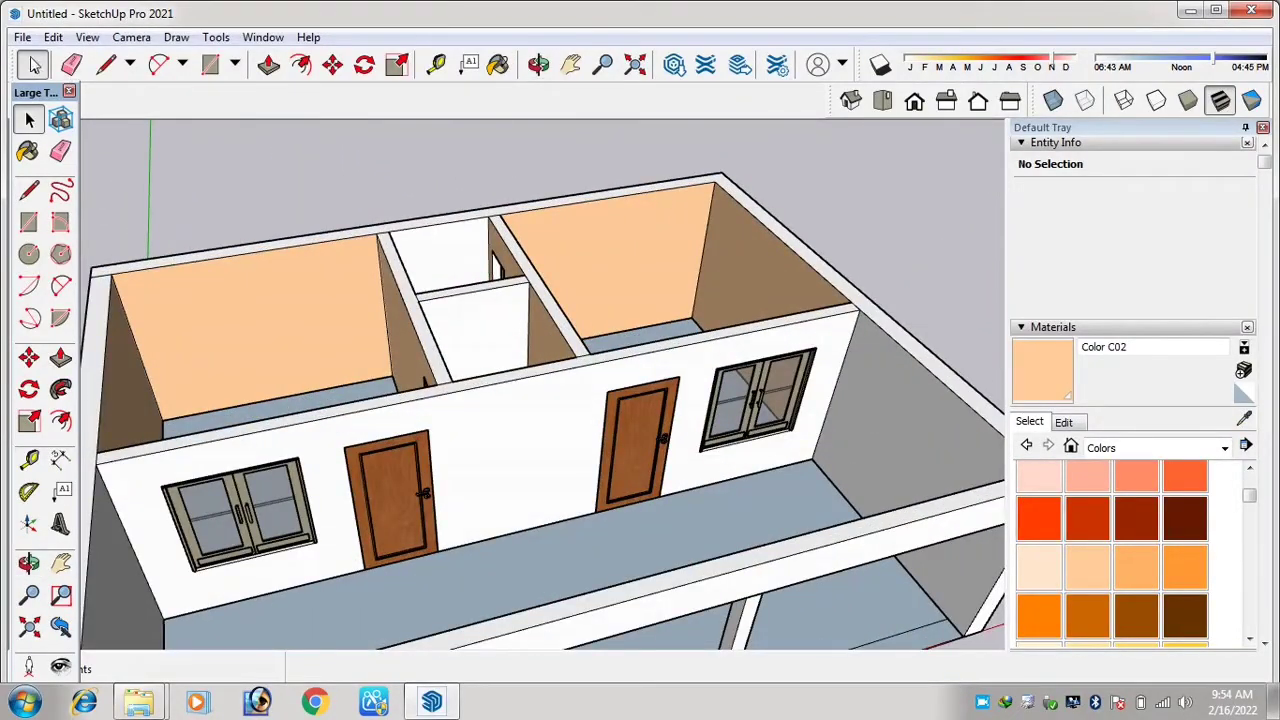
pyautogui.doubleClick(452, 257)
pyautogui.click(452, 250)
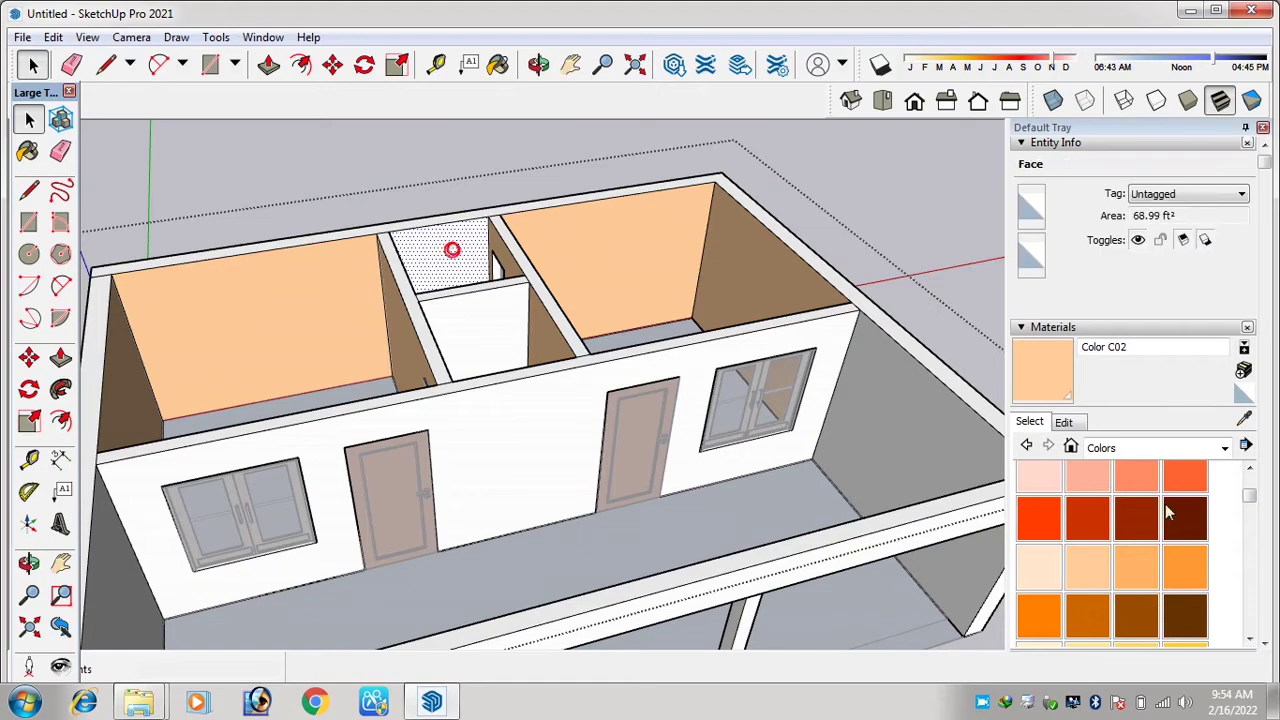
pyautogui.press('b')
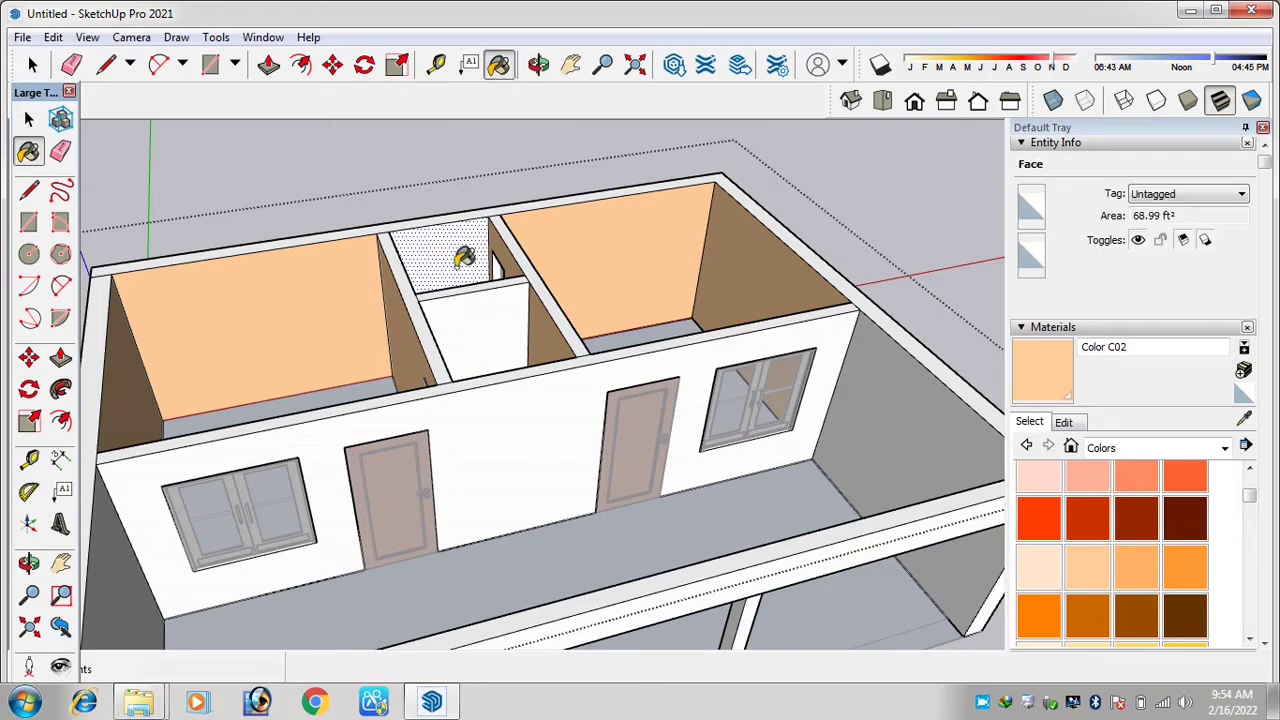
pyautogui.click(460, 256)
pyautogui.click(491, 316)
pyautogui.scroll(-1, 545, 305)
pyautogui.moveTo(545, 305)
pyautogui.mouseDown(button='middle')
pyautogui.moveTo(457, 343)
pyautogui.moveTo(166, 360)
pyautogui.moveTo(680, 349)
pyautogui.moveTo(198, 200)
pyautogui.mouseUp(button='middle')
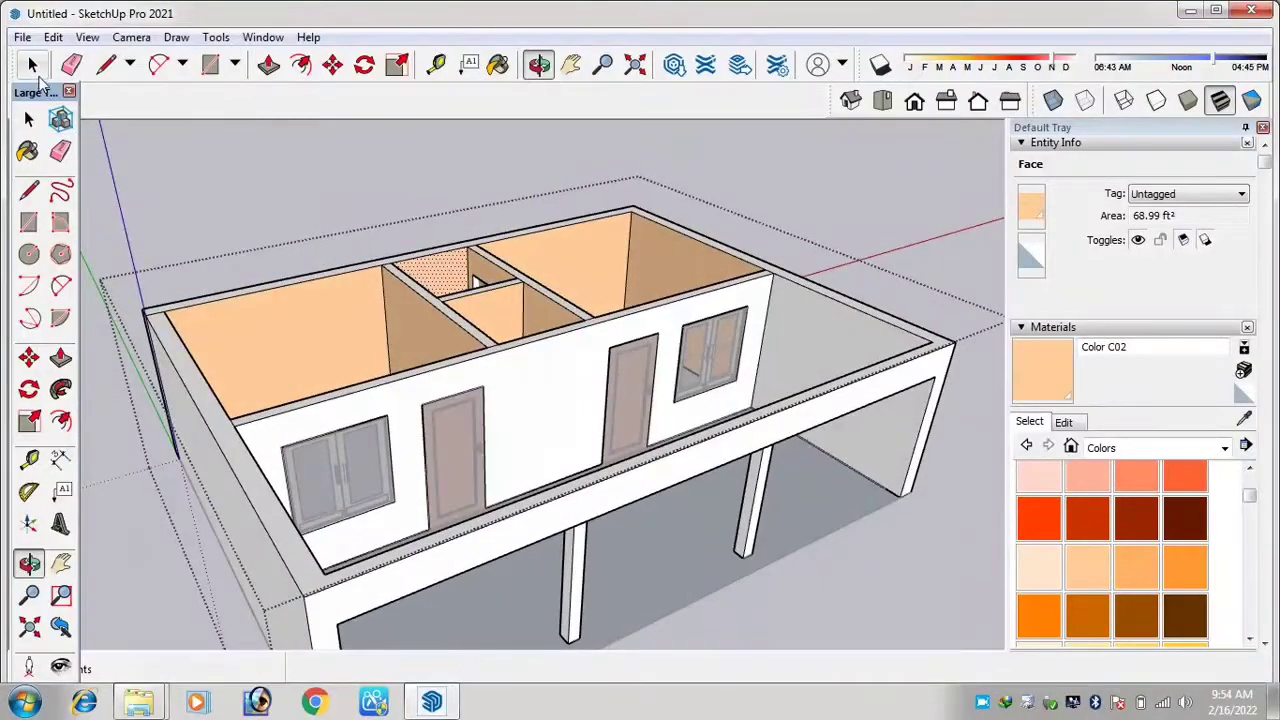
pyautogui.press('space')
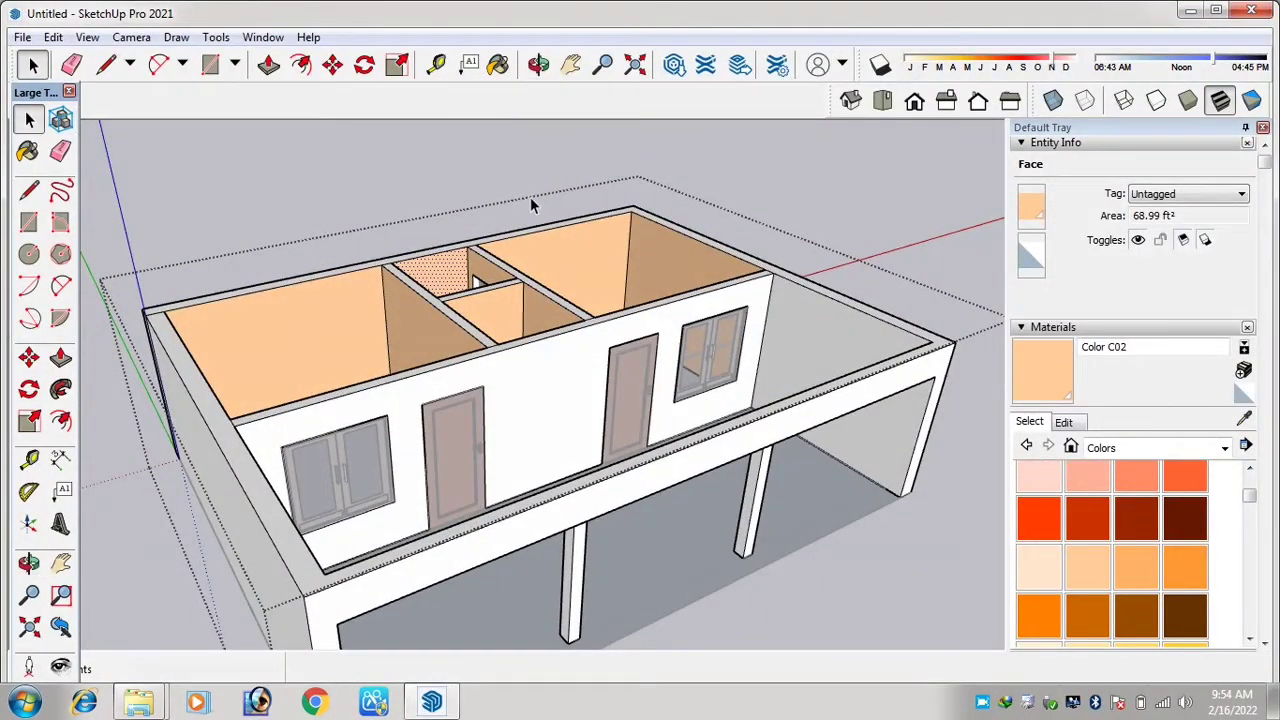
pyautogui.click(798, 181)
pyautogui.scroll(-1, 750, 243)
pyautogui.moveTo(742, 258); pyautogui.dragTo(596, 317, button='middle')
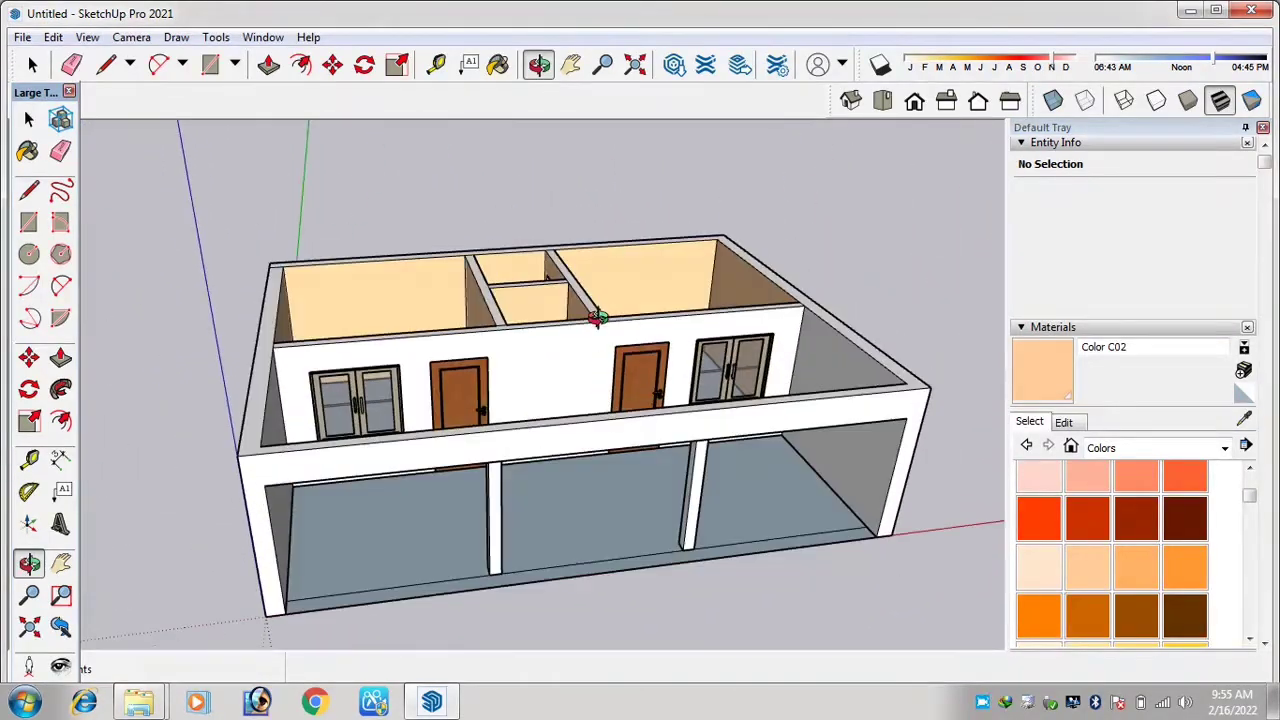
pyautogui.moveTo(648, 395); pyautogui.dragTo(685, 228, button='middle')
pyautogui.scroll(2, 697, 363)
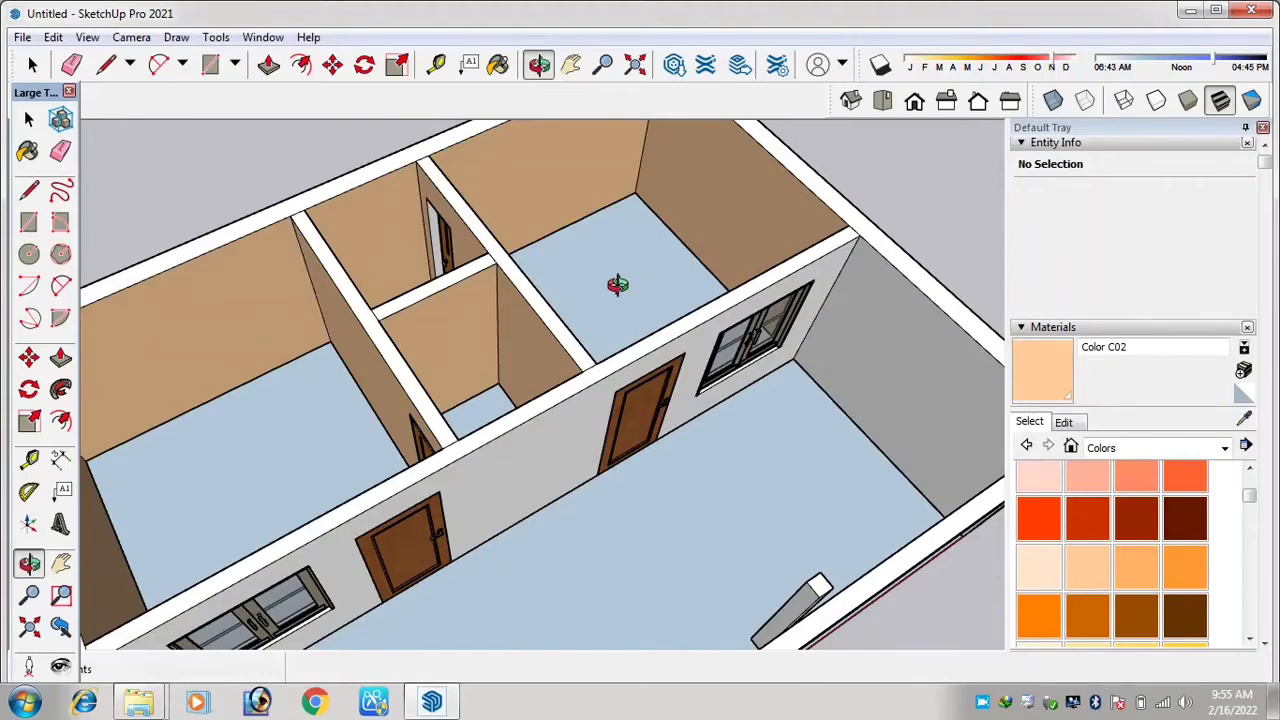
pyautogui.scroll(-6, 628, 301)
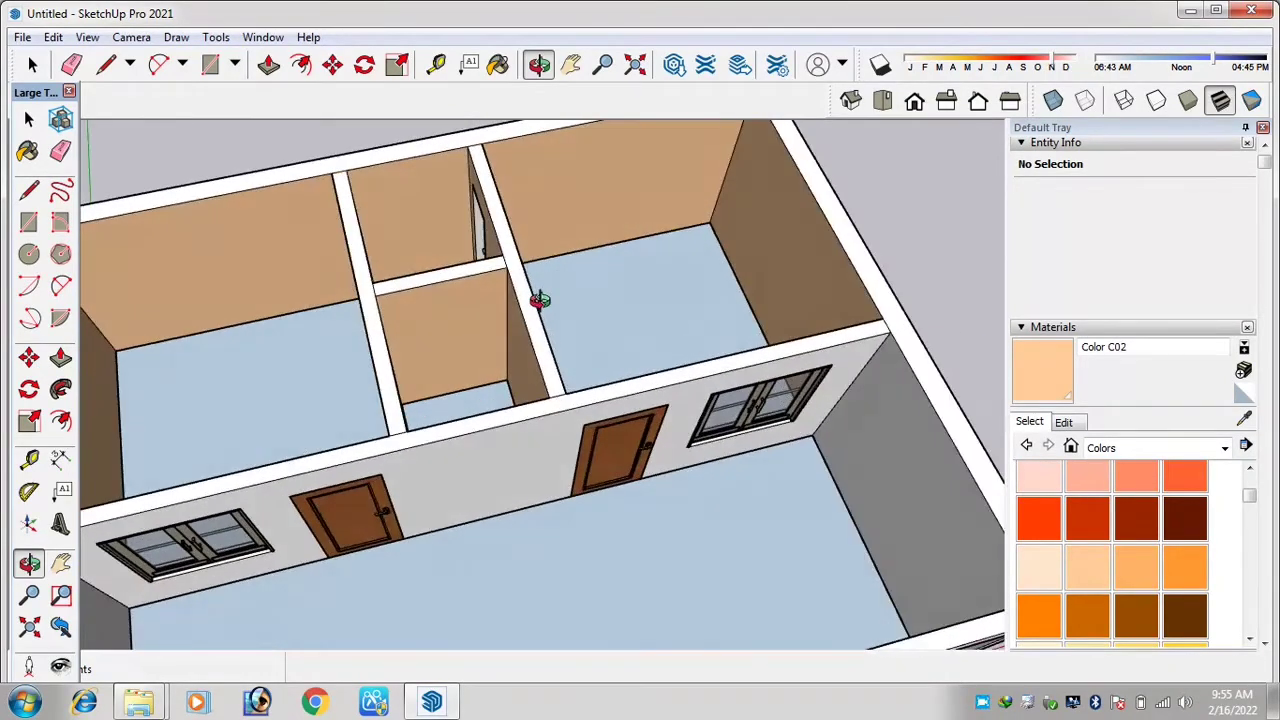
pyautogui.scroll(1, 578, 305)
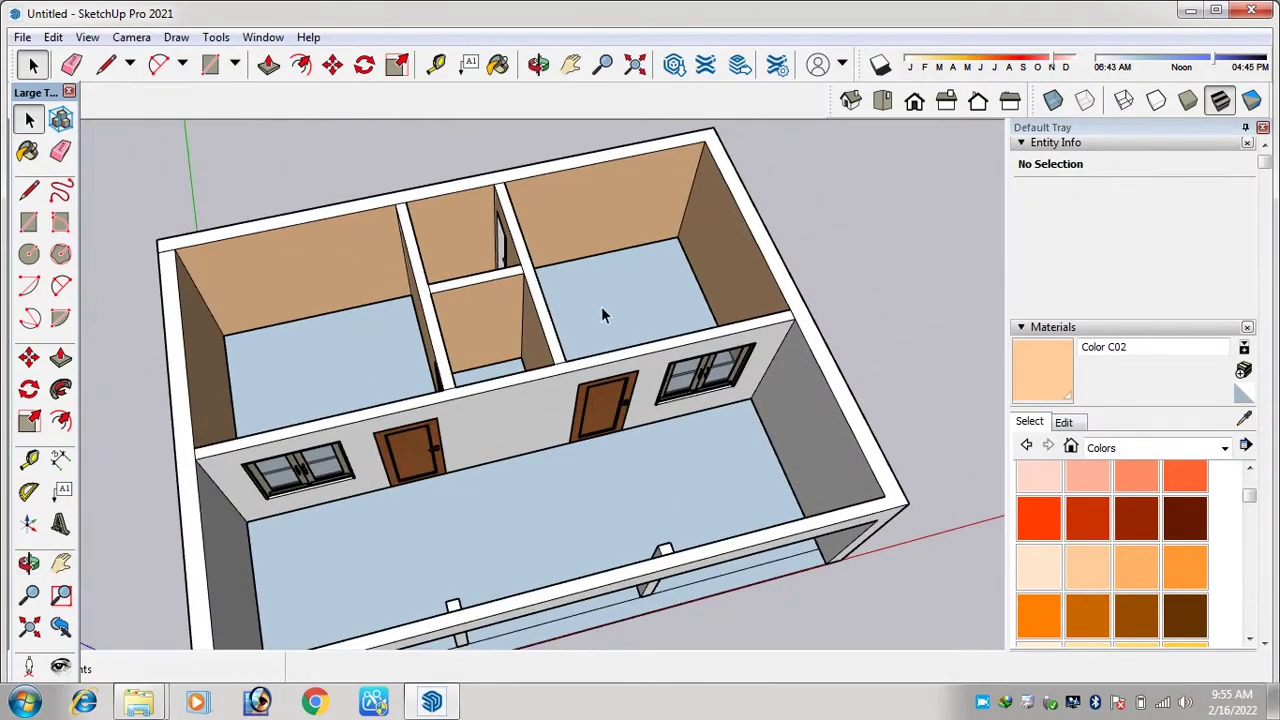
# - Paint the house's floor face with Encaustic Tile Circular 02 from the Tile materials
pyautogui.moveTo(603, 314); pyautogui.dragTo(567, 444, button='middle')
pyautogui.click(567, 444)
pyautogui.scroll(2, 567, 444)
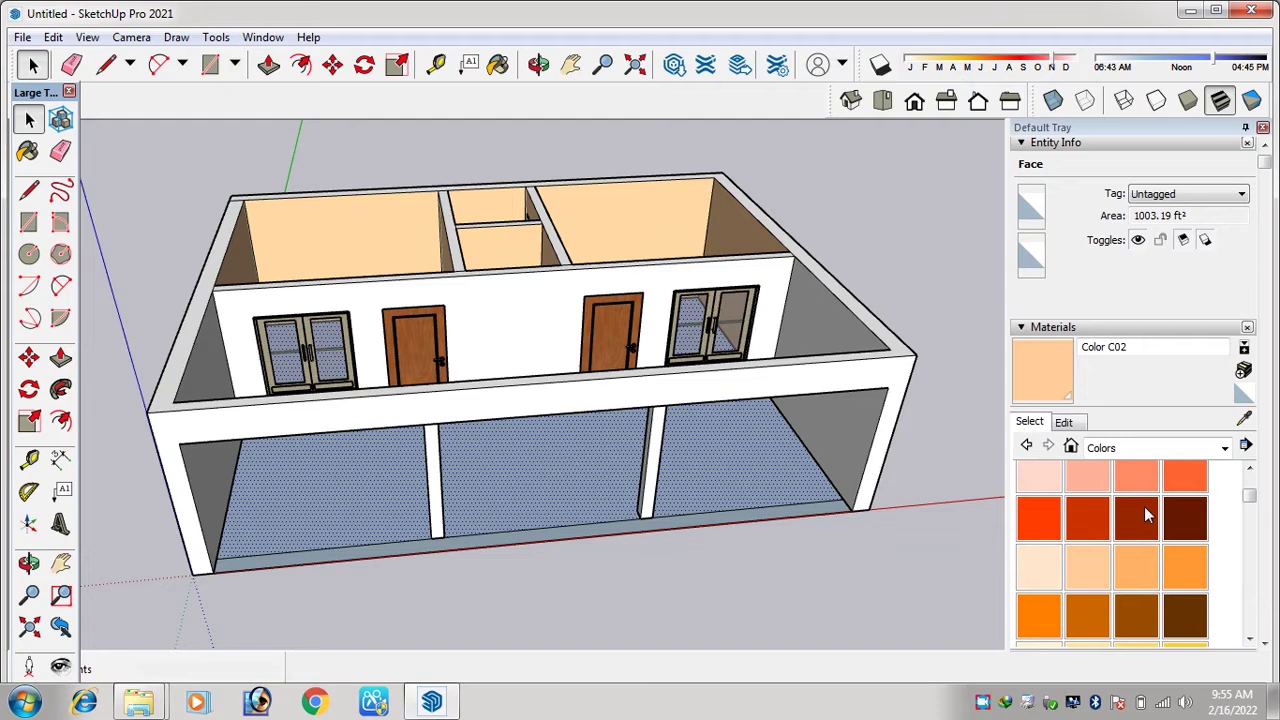
pyautogui.click(1117, 450)
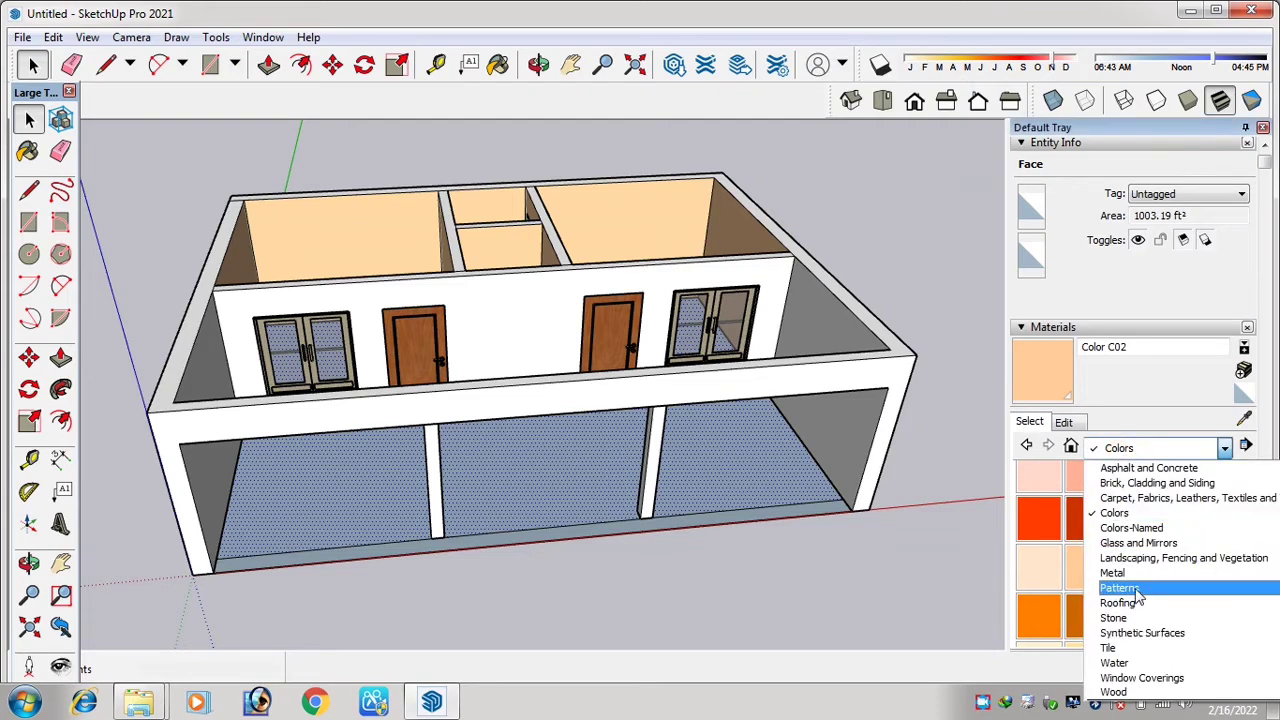
pyautogui.click(911, 362)
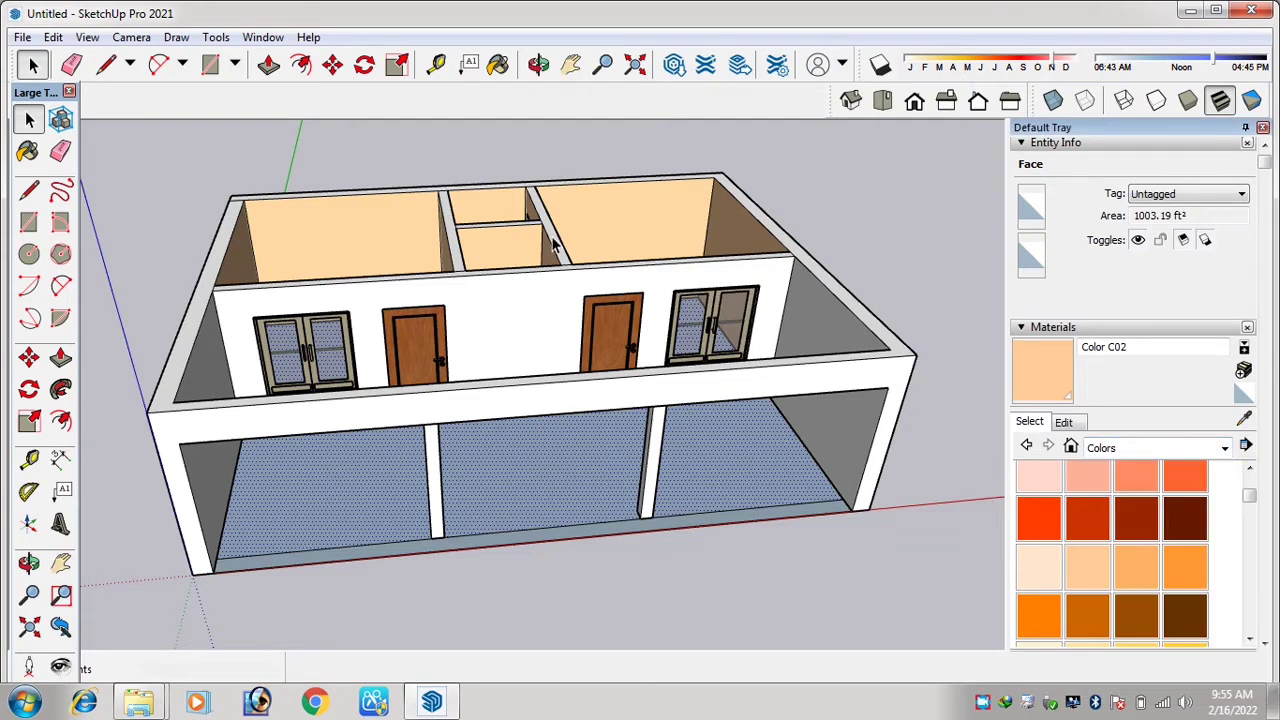
pyautogui.click(500, 68)
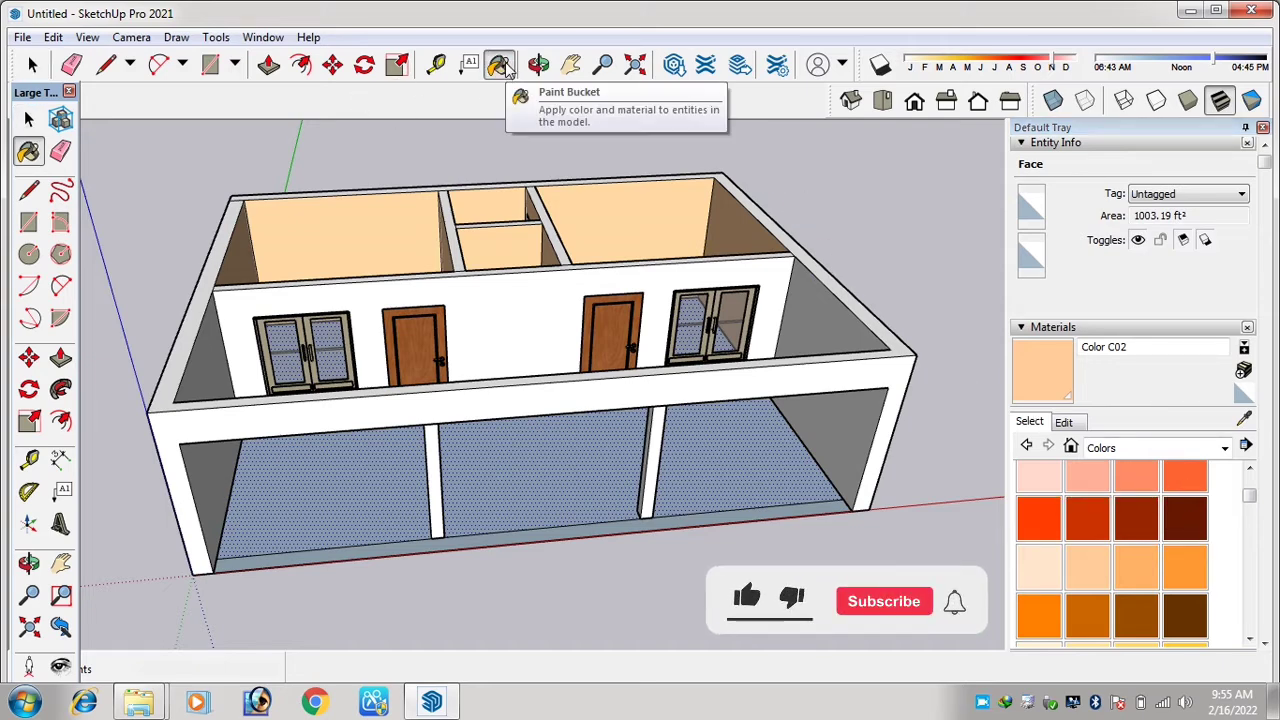
pyautogui.scroll(-3, 1163, 528)
pyautogui.click(1118, 447)
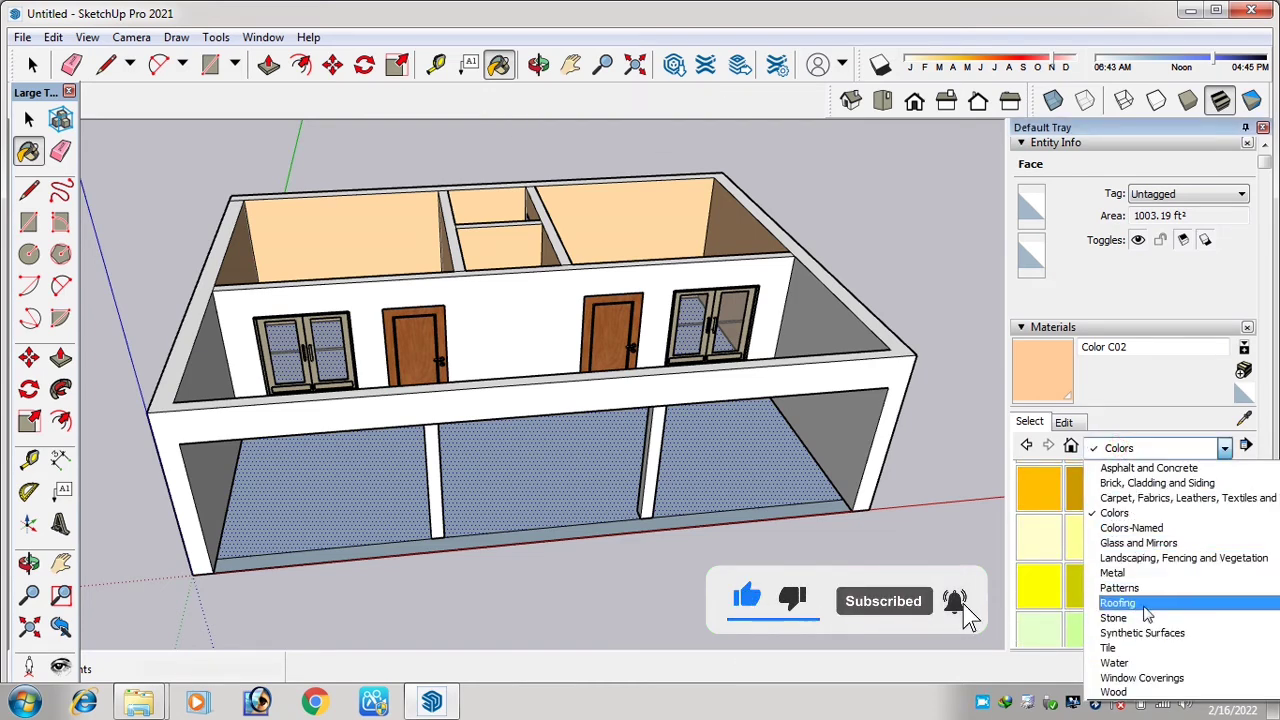
pyautogui.click(1135, 647)
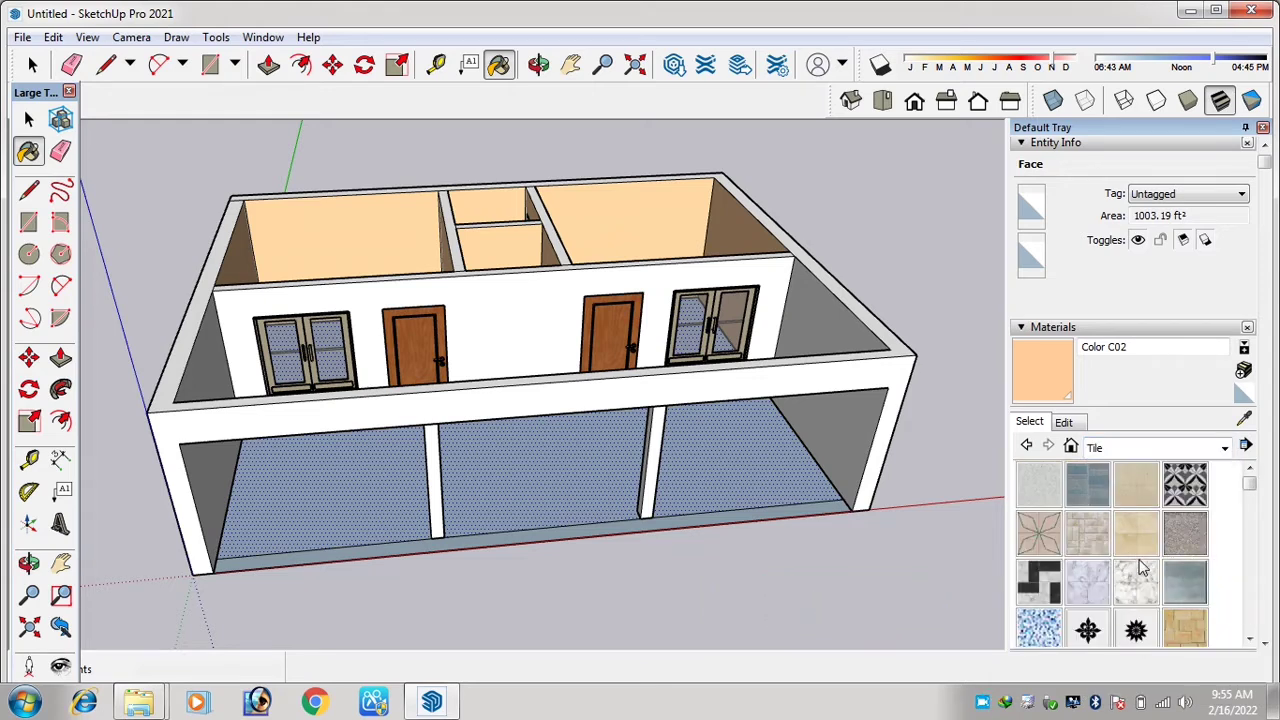
pyautogui.scroll(-3, 1140, 565)
pyautogui.scroll(3, 1135, 565)
pyautogui.click(1040, 530)
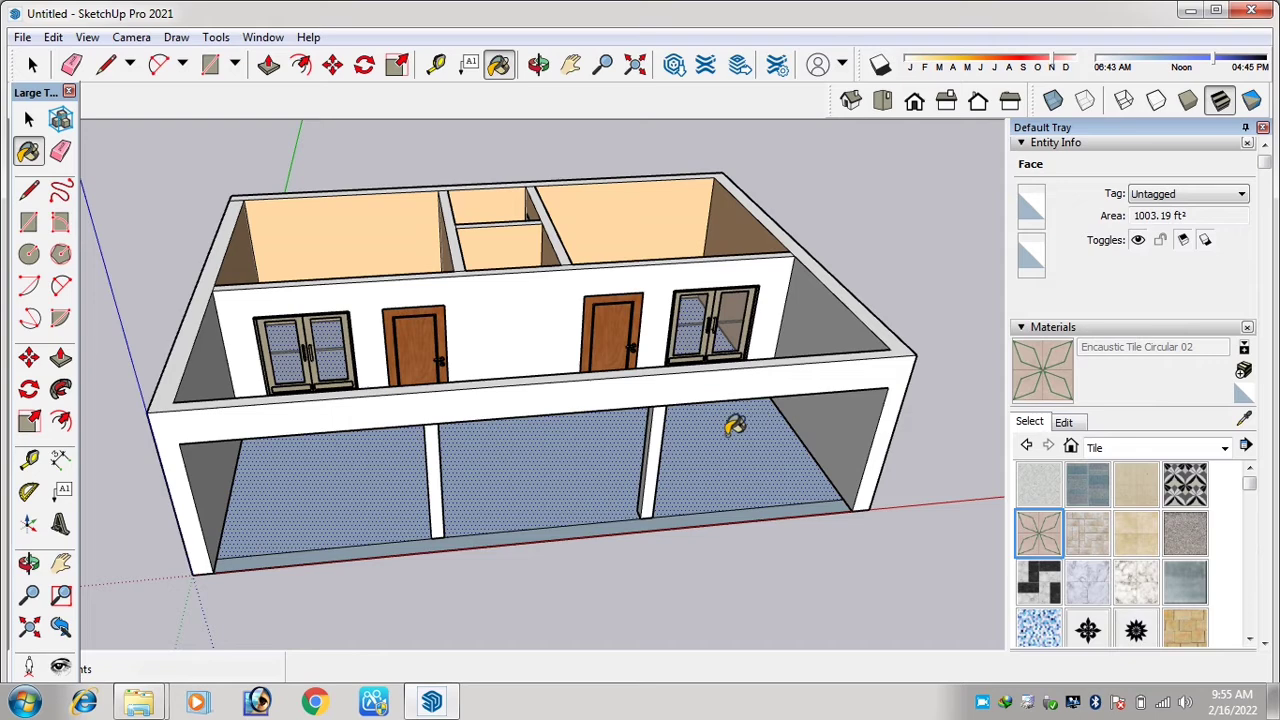
pyautogui.click(560, 441)
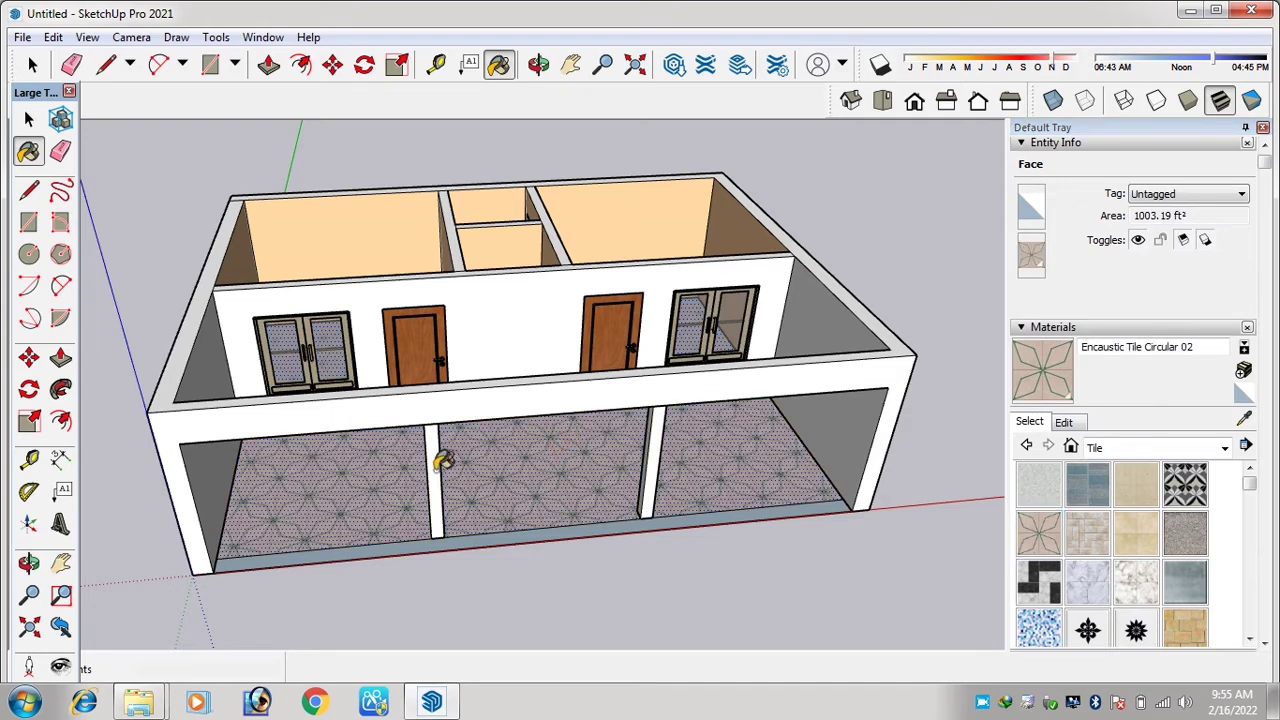
# - Check the tile material's texture settings and inspect the tiled porch floor
pyautogui.click(1066, 423)
pyautogui.scroll(-2, 1068, 640)
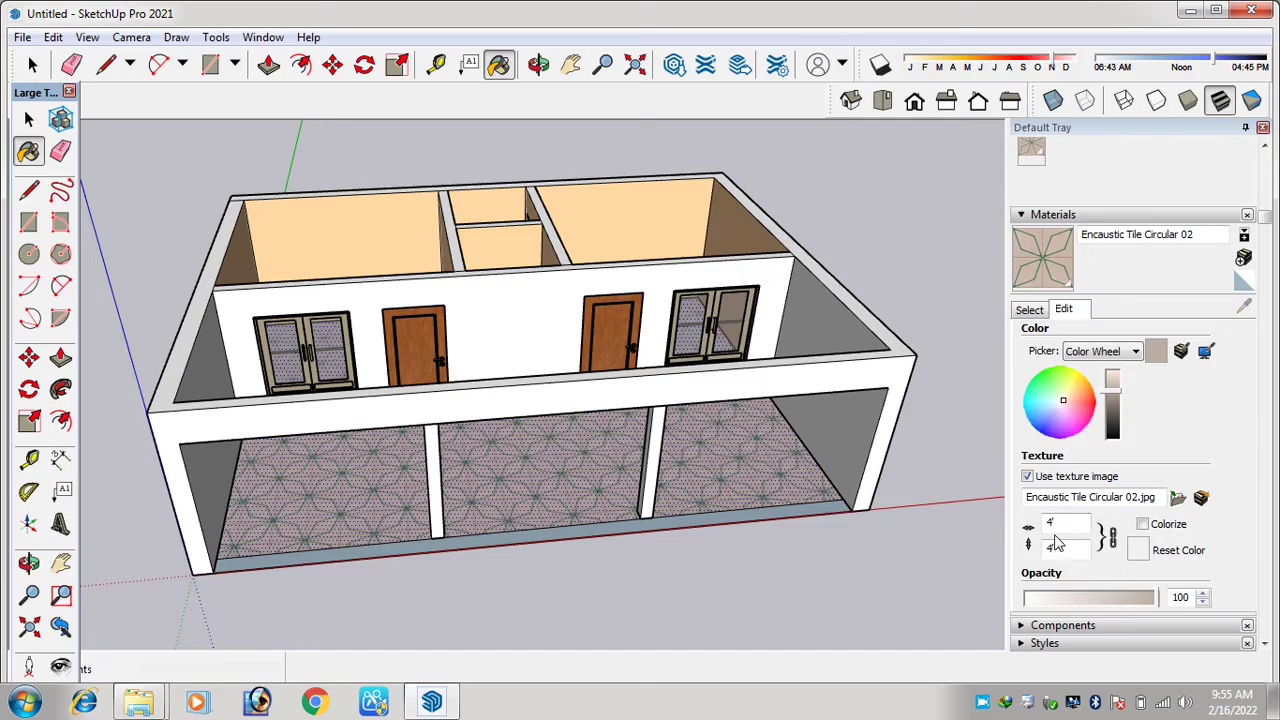
pyautogui.click(1263, 128)
pyautogui.scroll(2, 700, 360)
pyautogui.moveTo(749, 391); pyautogui.dragTo(735, 420, button='middle')
pyautogui.moveTo(623, 265); pyautogui.dragTo(732, 377, button='middle')
pyautogui.press('b')
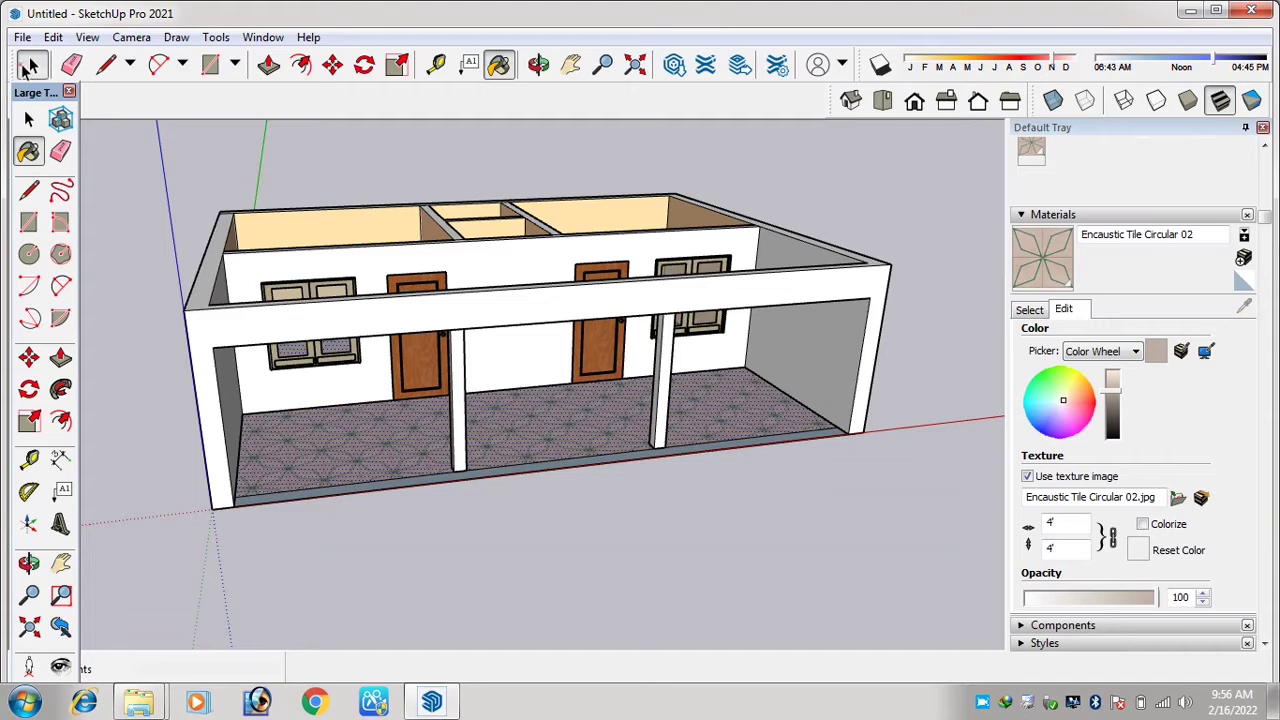
# - Open the wall group for editing and select the porch-side face of the wall holding the doors and windows
pyautogui.click(28, 66)
pyautogui.scroll(3, 491, 329)
pyautogui.tripleClick(520, 260)
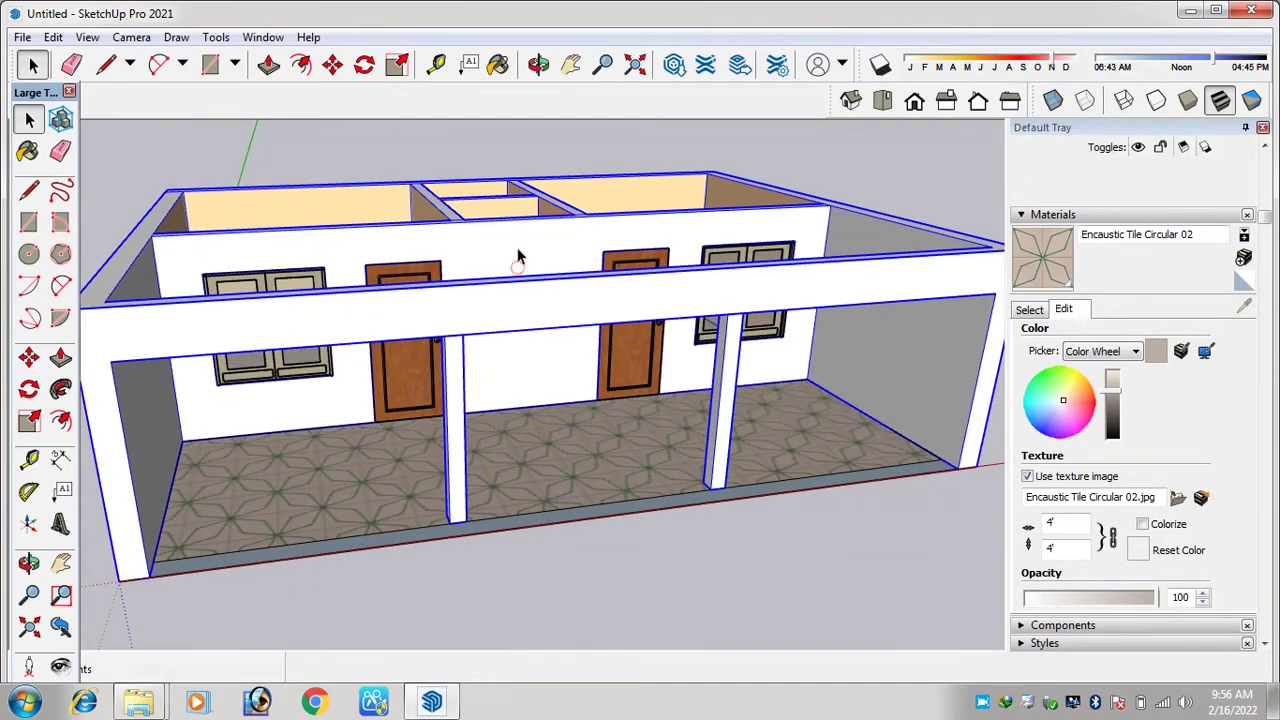
pyautogui.doubleClick(517, 248)
pyautogui.click(525, 260)
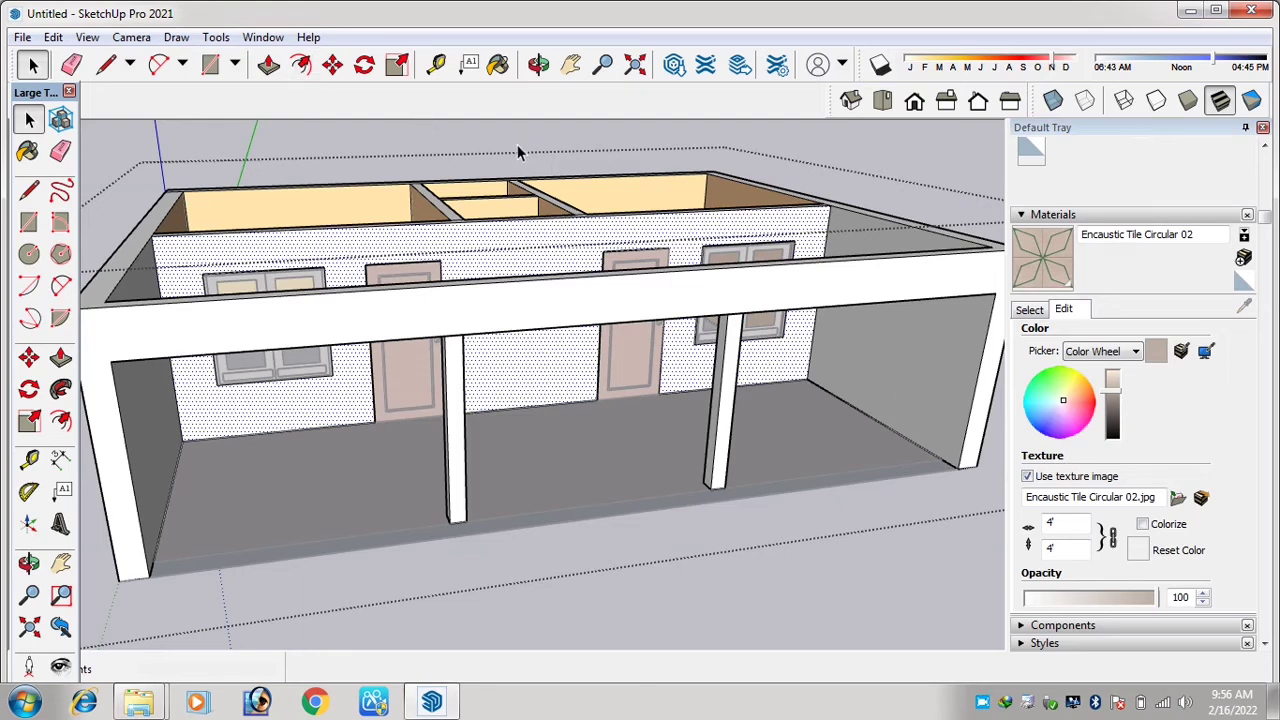
# - Paint the porch-side wall face and the inner faces of both porch side walls with Color A02 from the Colors materials
pyautogui.click(498, 66)
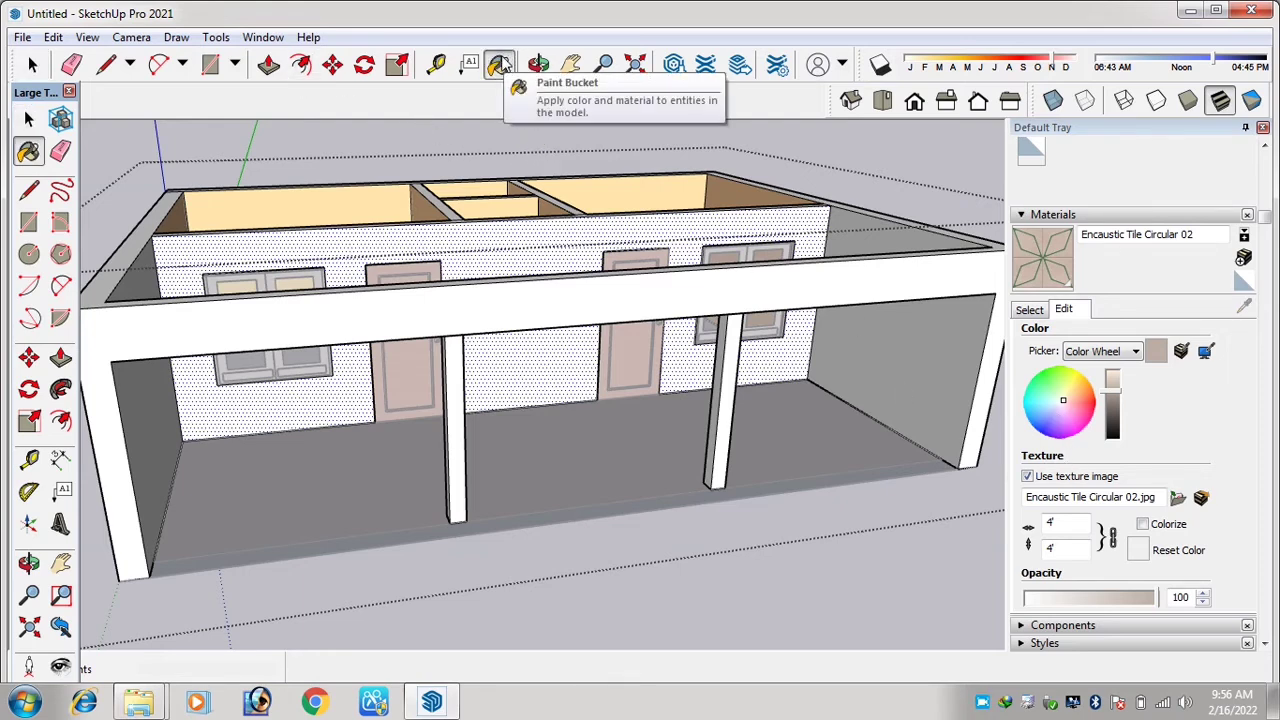
pyautogui.click(1032, 312)
pyautogui.click(1100, 336)
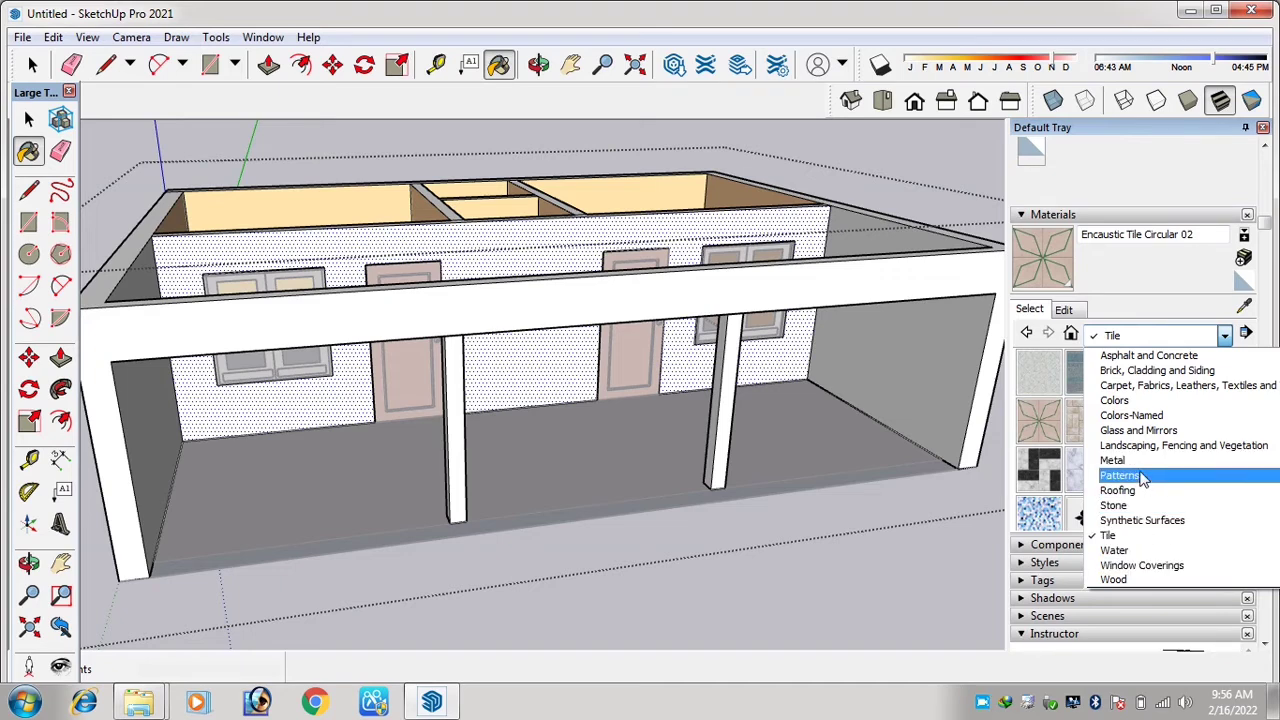
pyautogui.click(1147, 402)
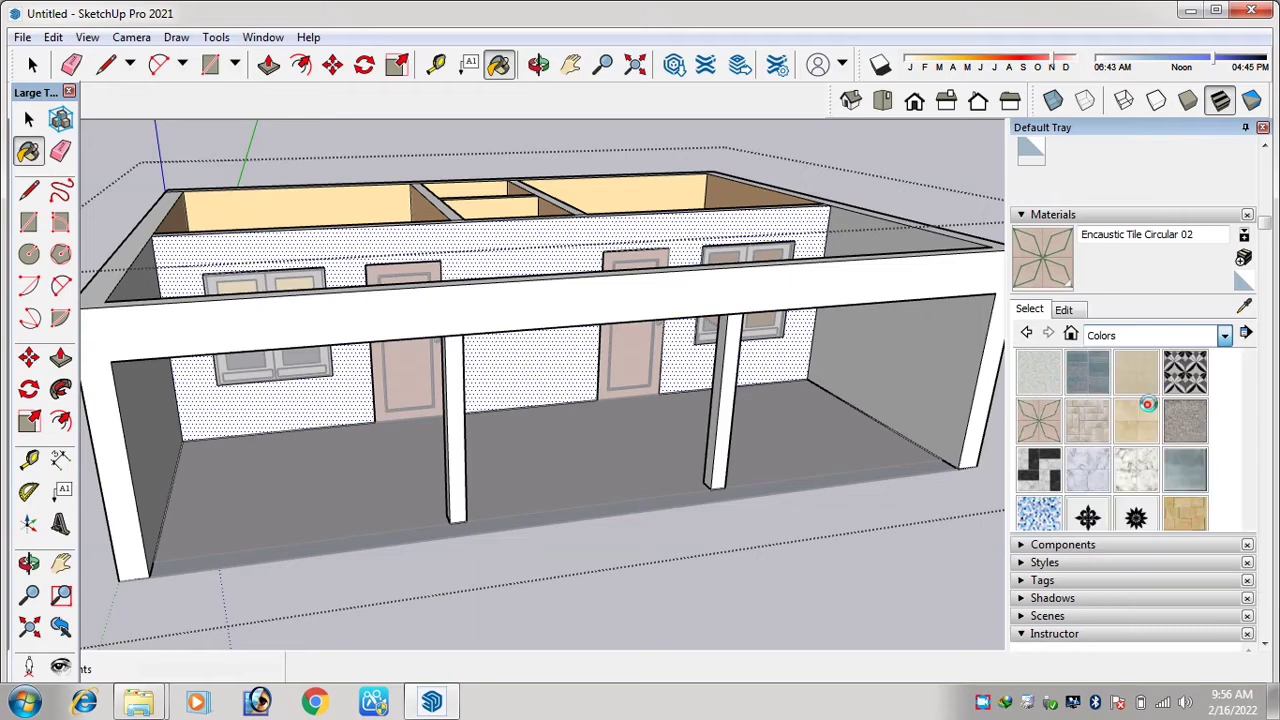
pyautogui.scroll(-3, 1175, 435)
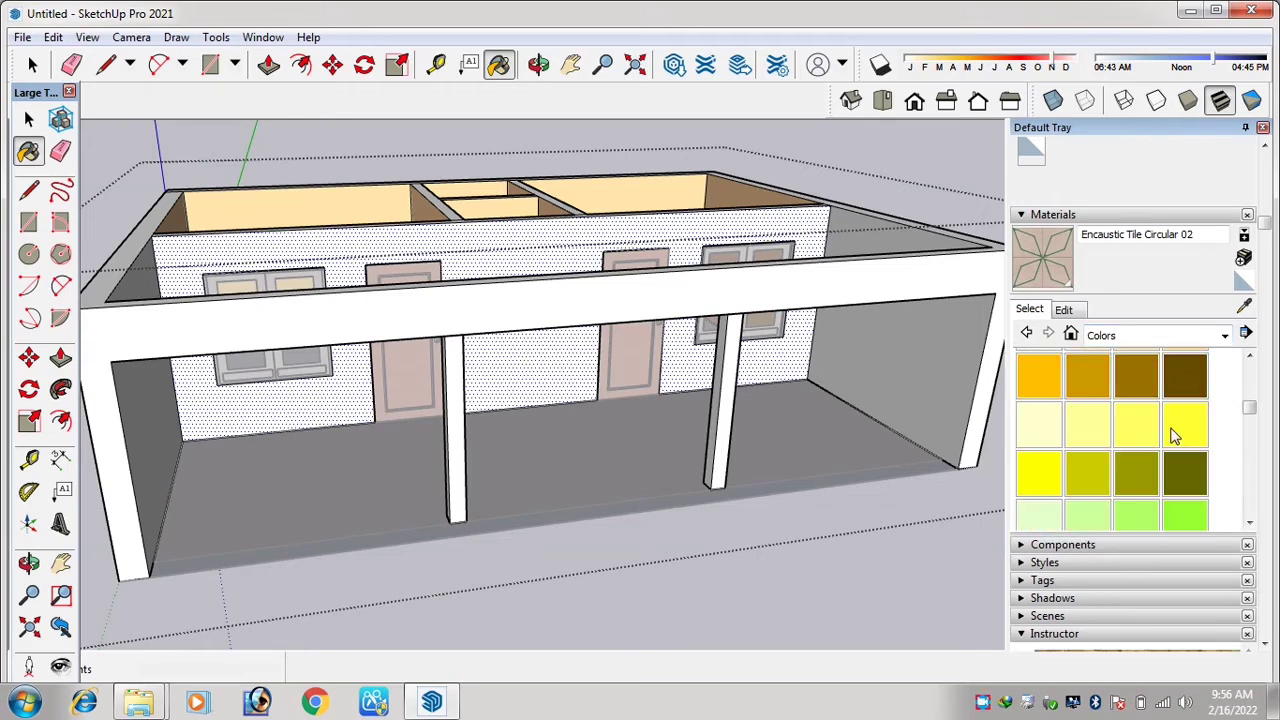
pyautogui.scroll(-6, 1166, 437)
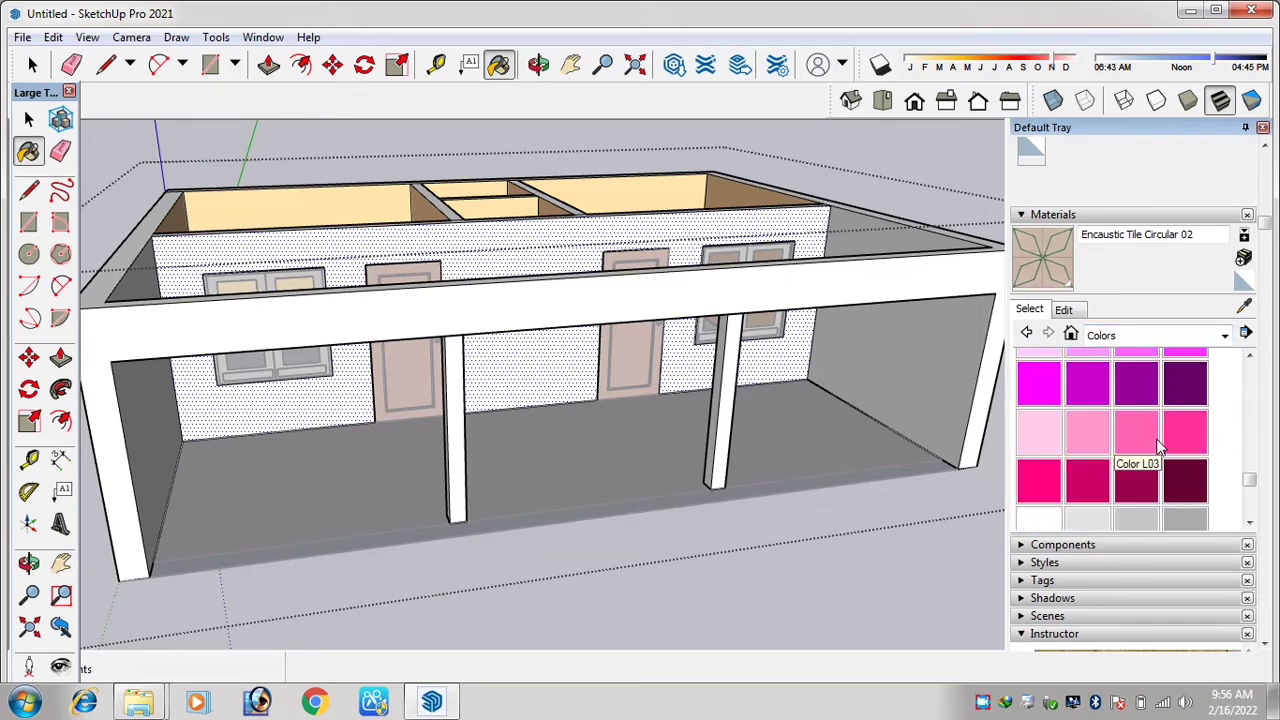
pyautogui.scroll(6, 1157, 439)
pyautogui.scroll(5, 1160, 445)
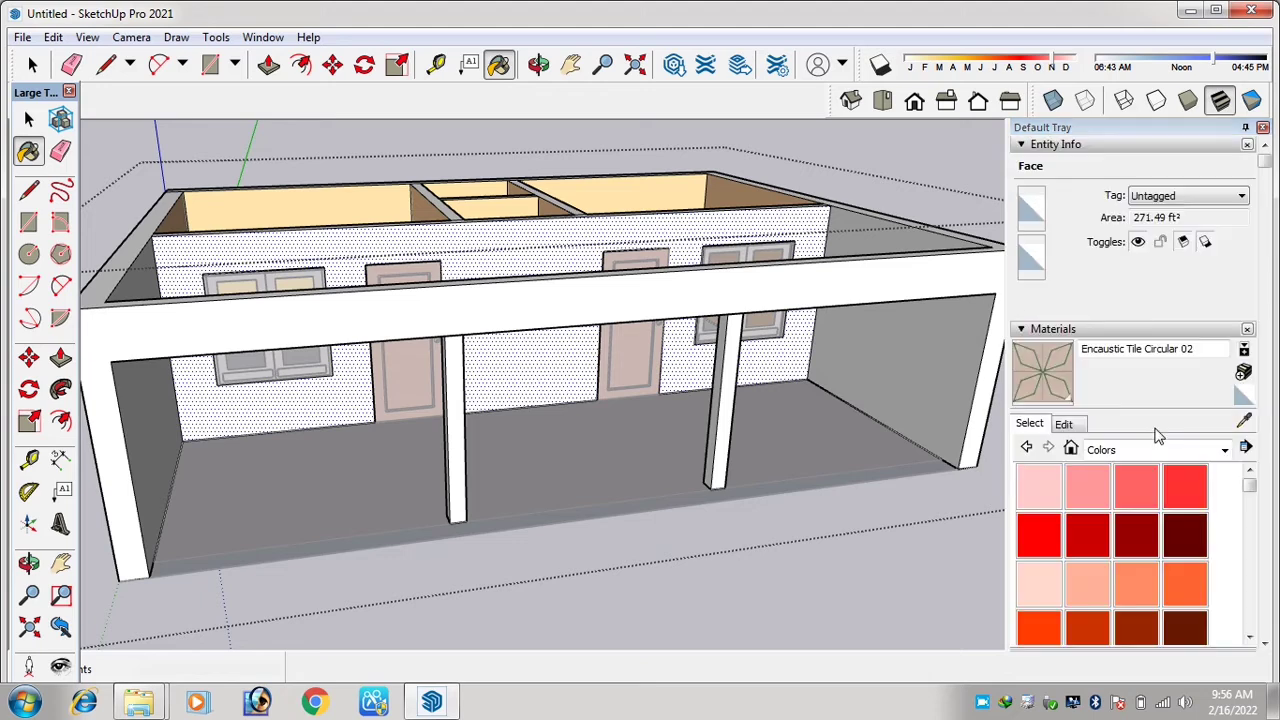
pyautogui.click(1105, 486)
pyautogui.click(584, 230)
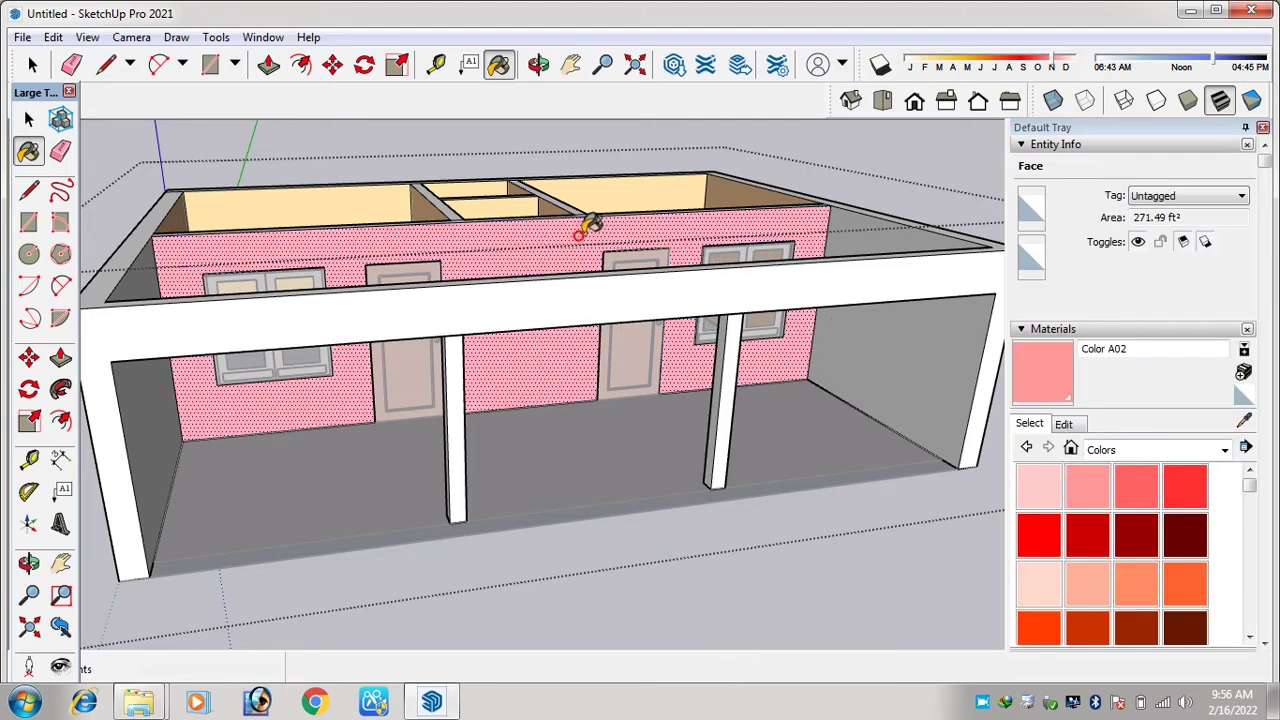
pyautogui.click(874, 341)
pyautogui.click(158, 391)
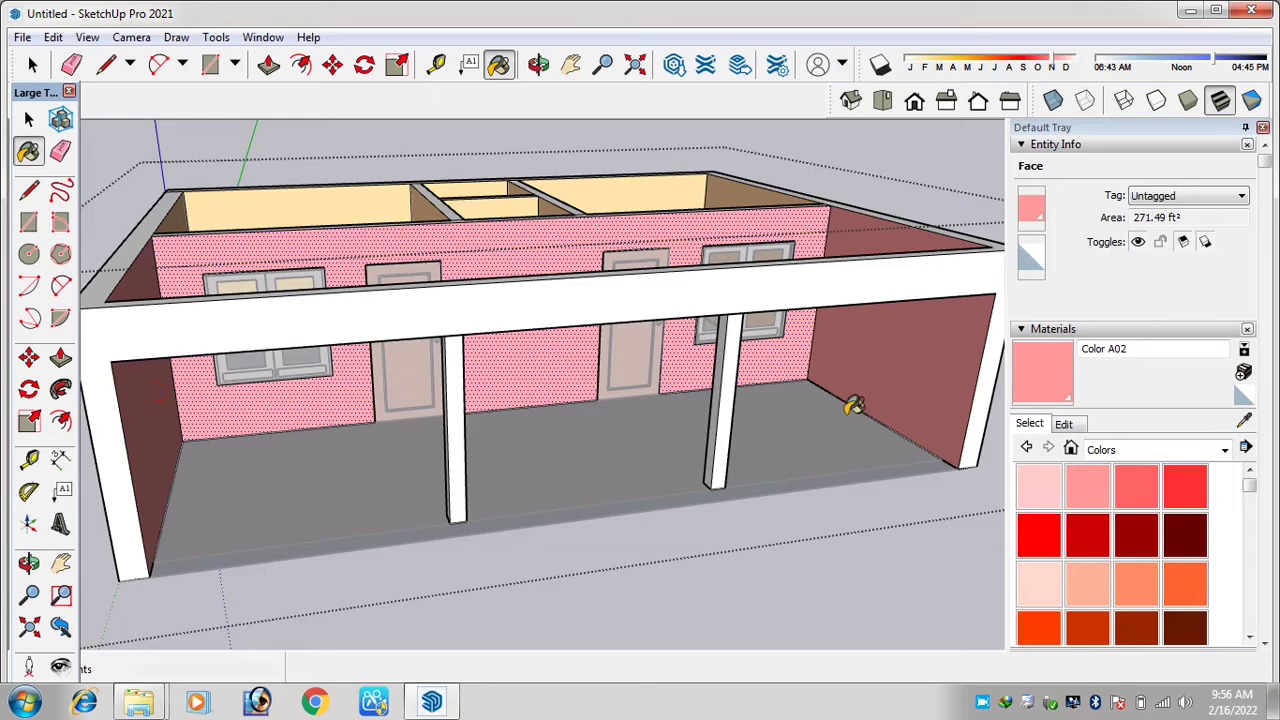
# - Close the Default Tray and leave the wall group
pyautogui.scroll(-1, 853, 407)
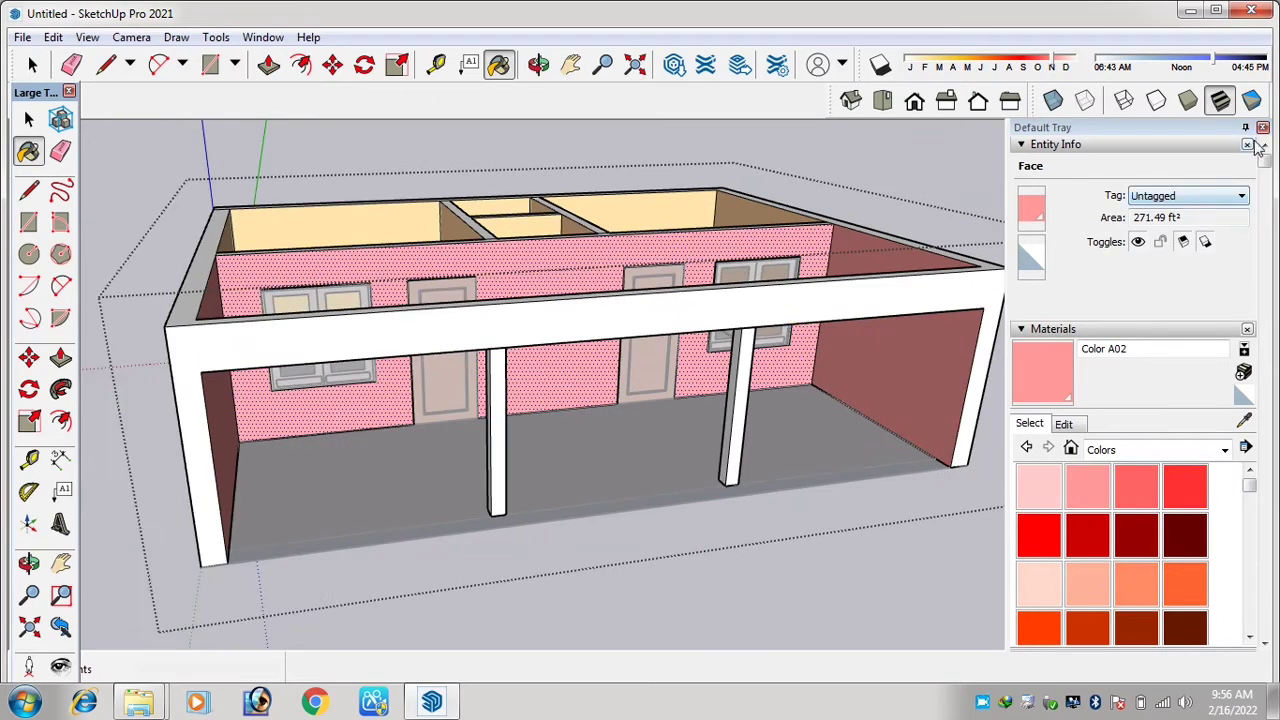
pyautogui.click(1262, 129)
pyautogui.click(30, 66)
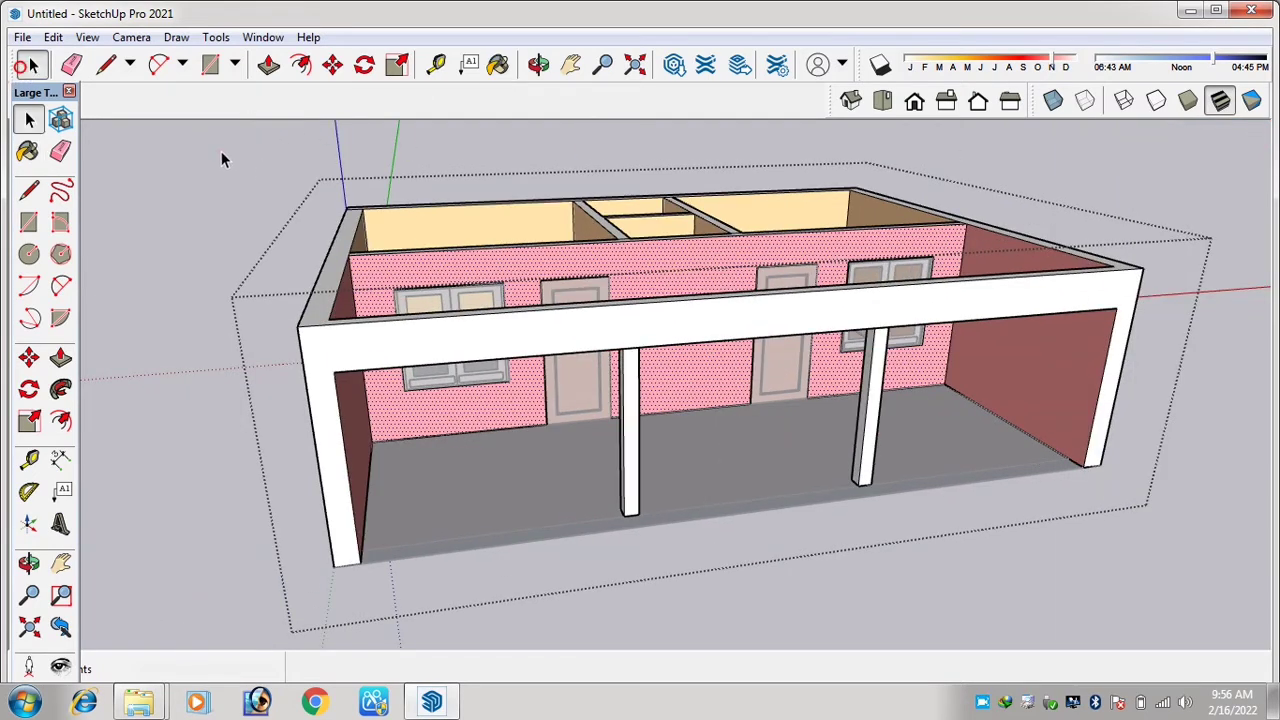
pyautogui.click(221, 151)
pyautogui.moveTo(566, 367); pyautogui.dragTo(590, 392, button='middle')
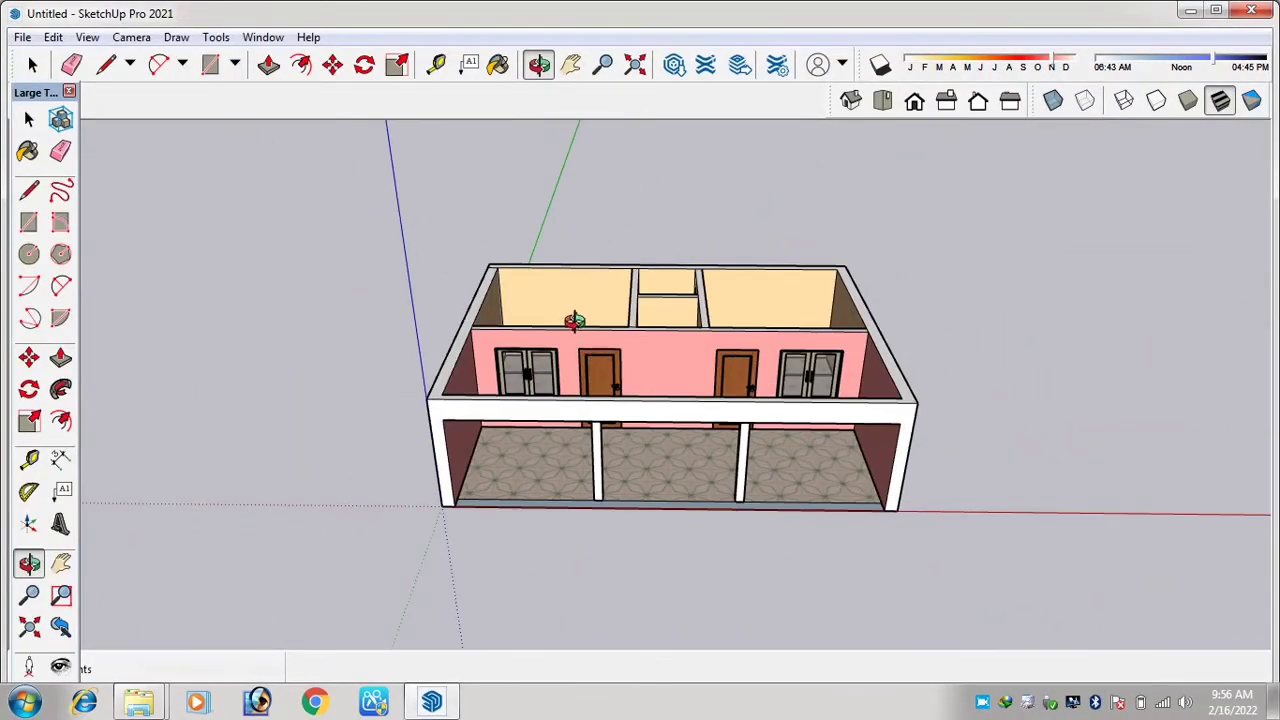
# - Draw a 40' by 30' rectangle over the tops of the outer walls, starting from the rear corner of the house
pyautogui.scroll(2, 575, 320)
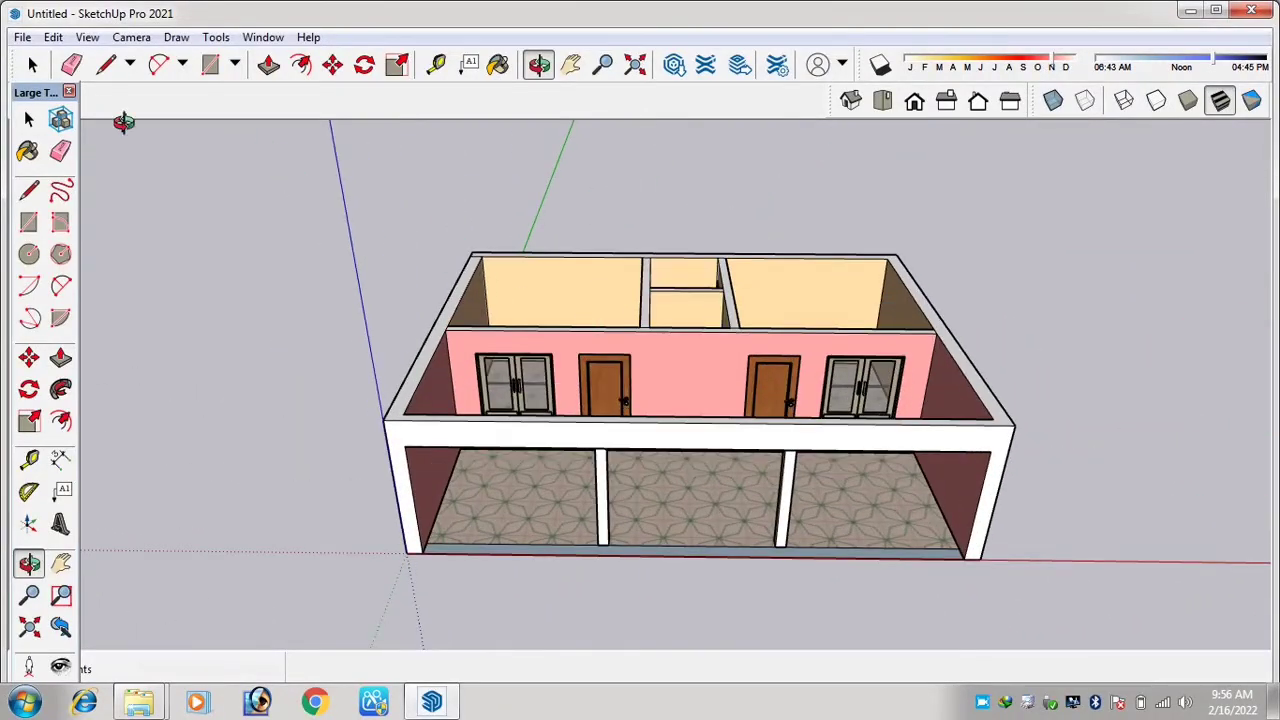
pyautogui.click(212, 65)
pyautogui.scroll(2, 488, 240)
pyautogui.scroll(3, 472, 248)
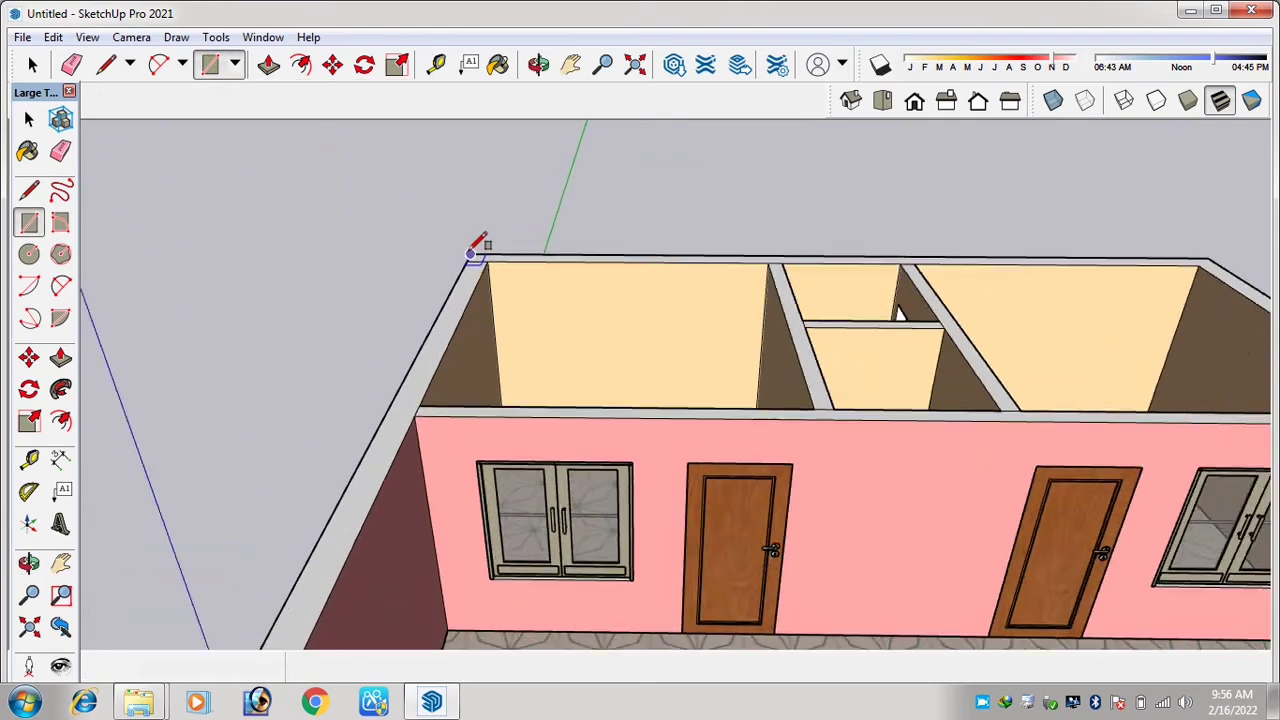
pyautogui.click(472, 254)
pyautogui.scroll(-6, 472, 254)
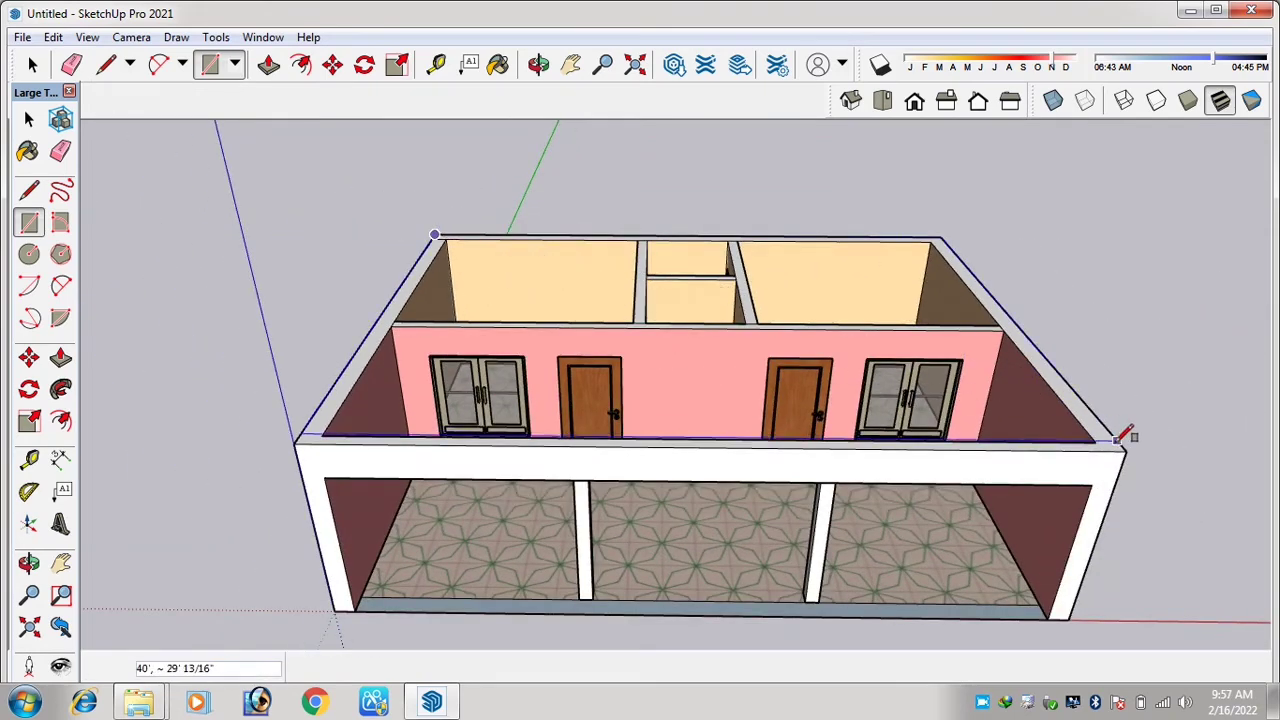
pyautogui.write('40,30')
pyautogui.press('Return')
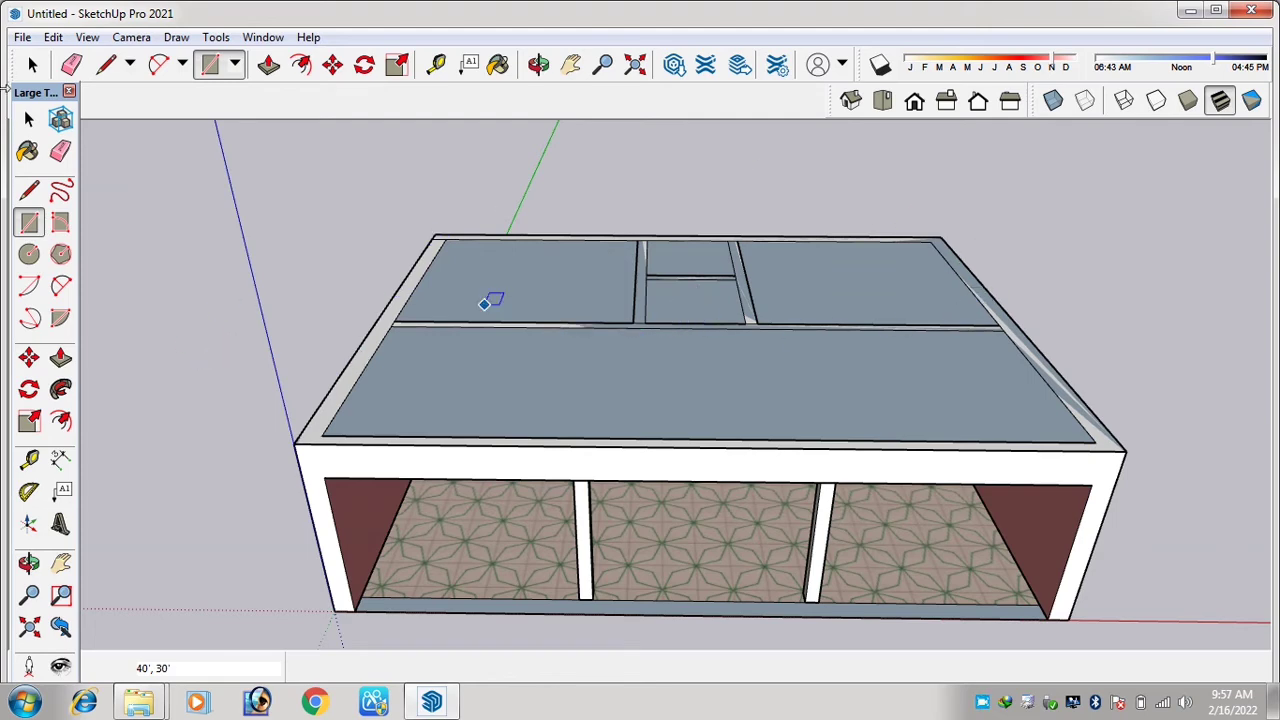
# - Make the new roof face on top of the walls into its own group
pyautogui.click(30, 66)
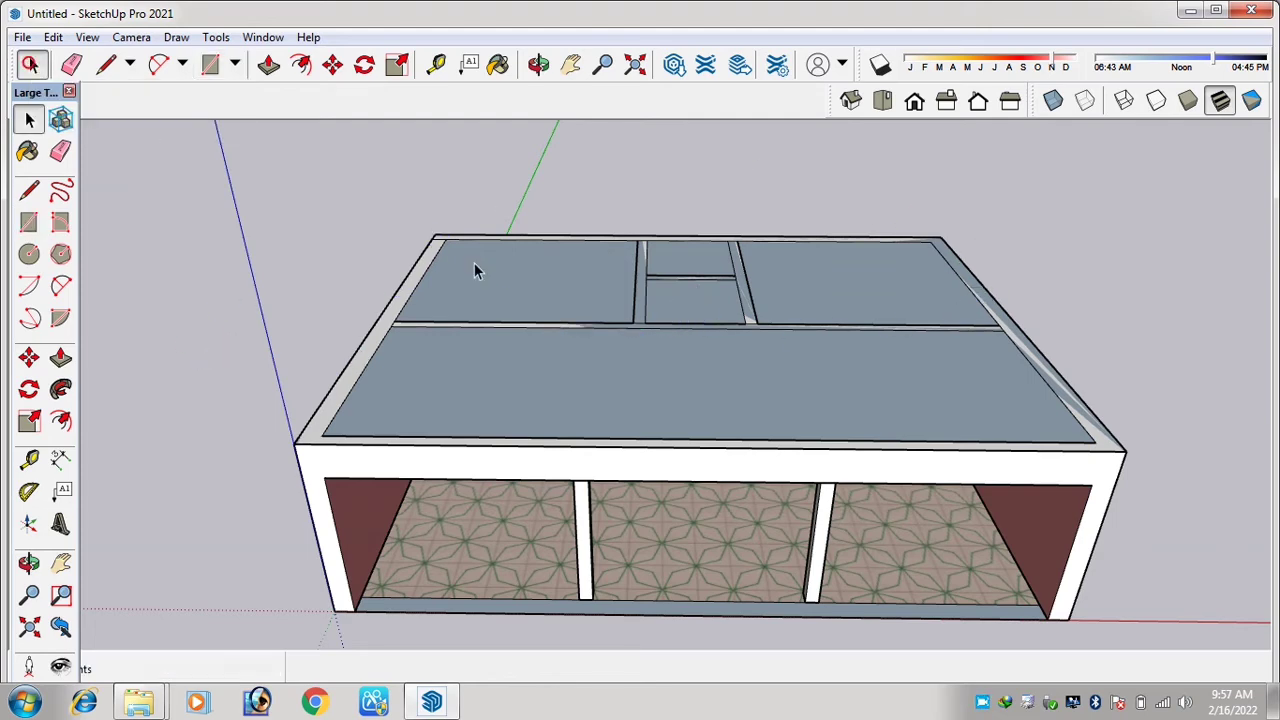
pyautogui.scroll(2, 559, 290)
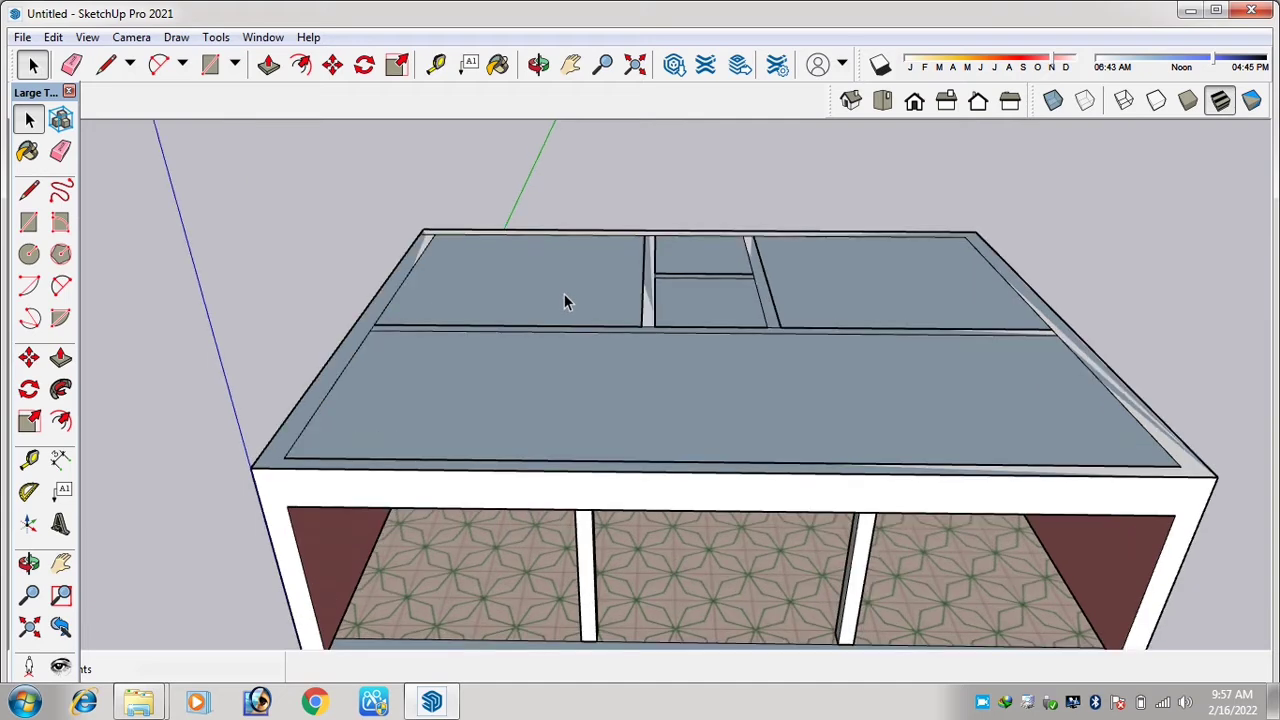
pyautogui.click(552, 286)
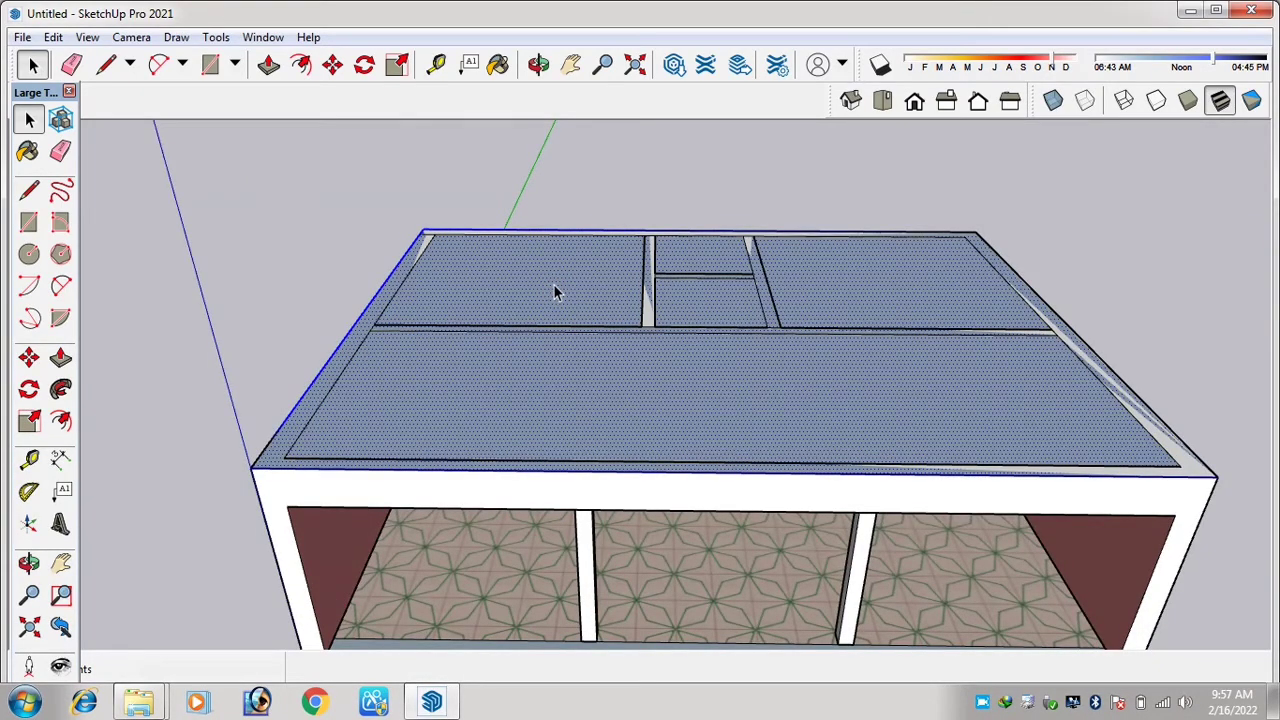
pyautogui.rightClick(553, 285)
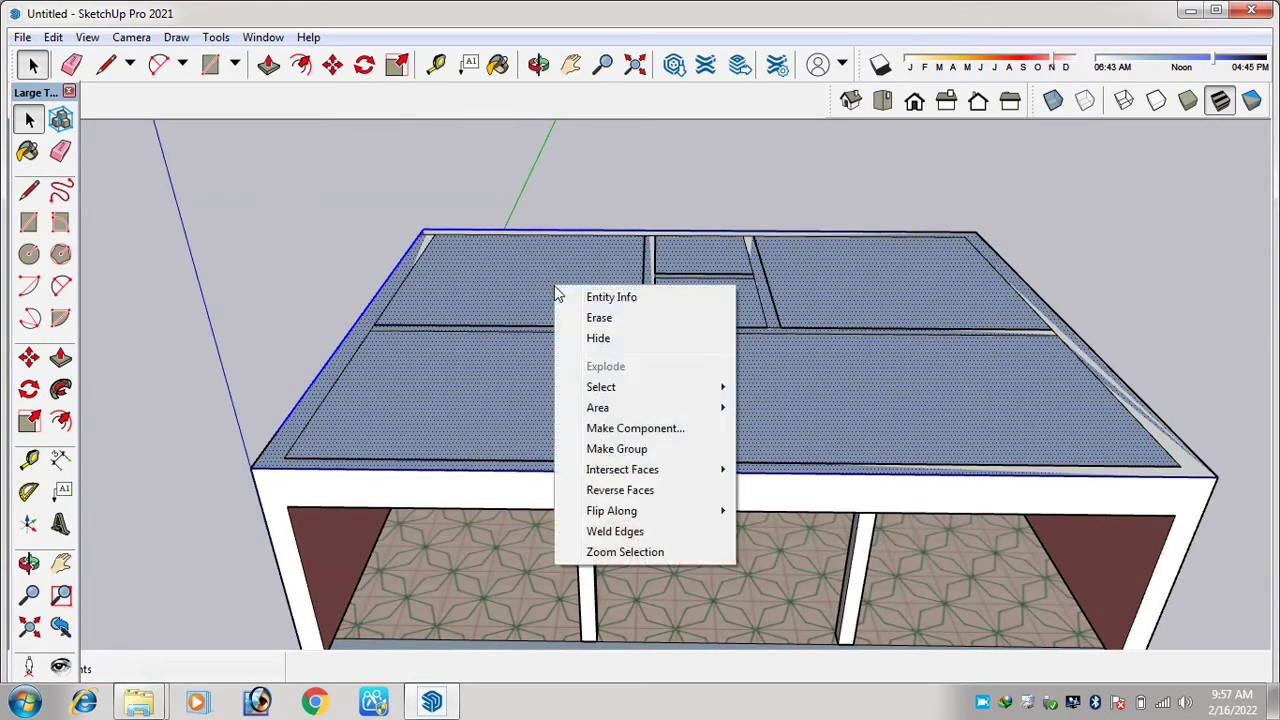
pyautogui.click(634, 451)
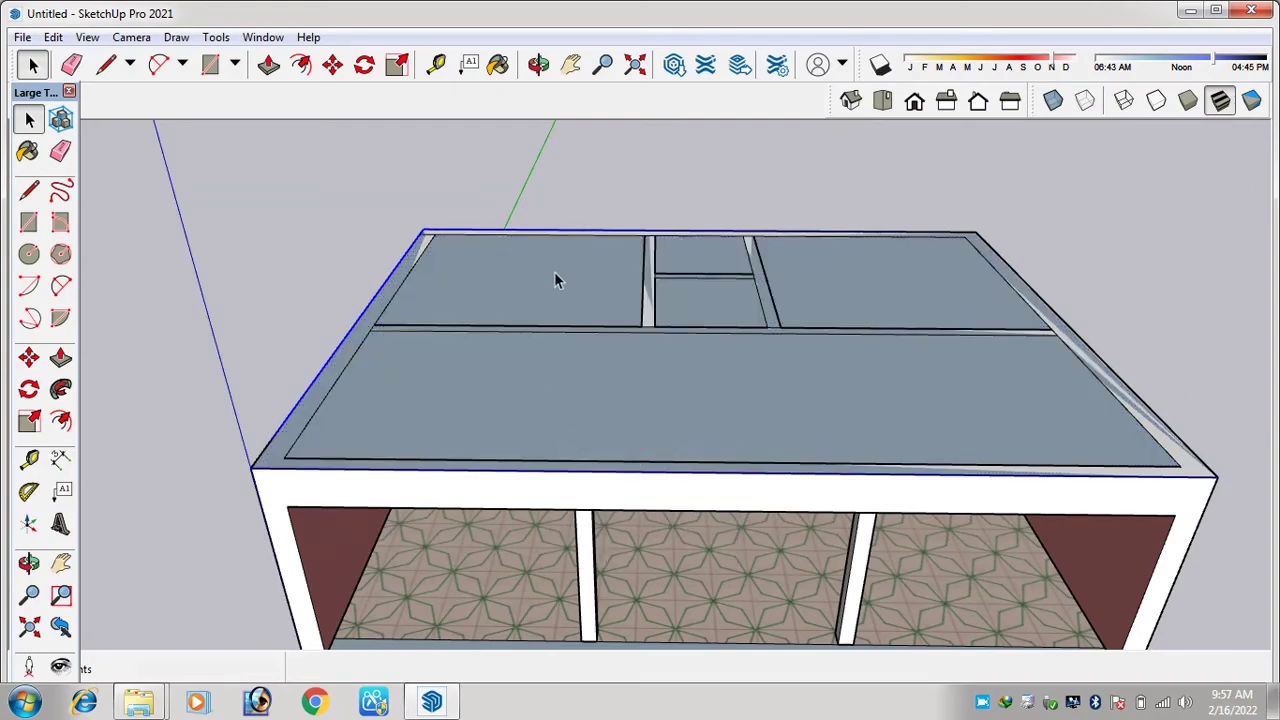
# - Open the roof group for editing and push/pull its face upward by 6" to form a slab
pyautogui.doubleClick(608, 368)
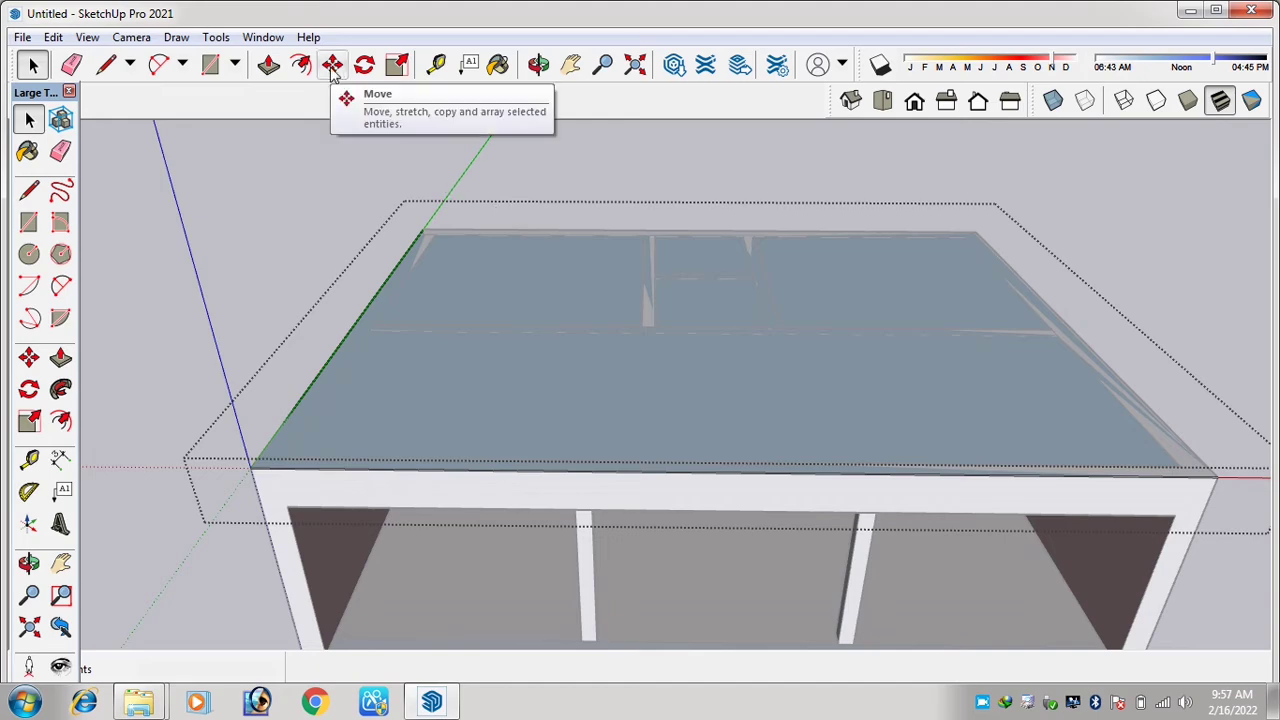
pyautogui.click(268, 66)
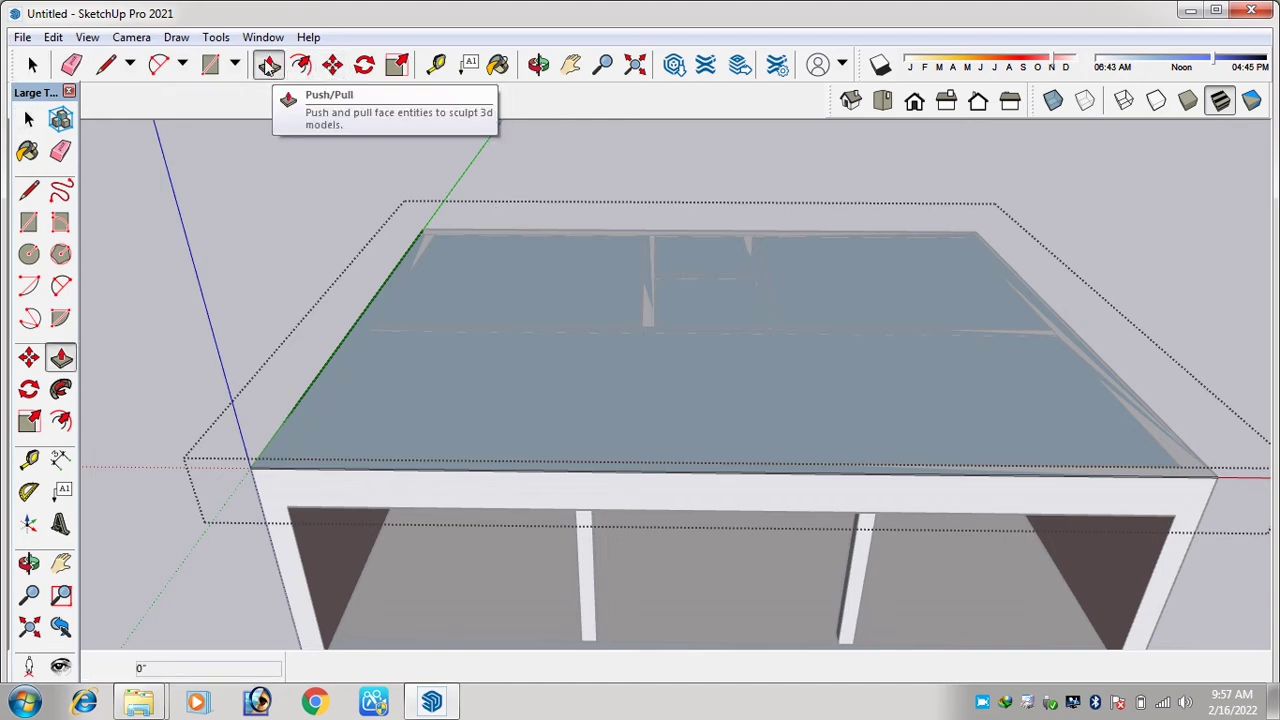
pyautogui.click(711, 371)
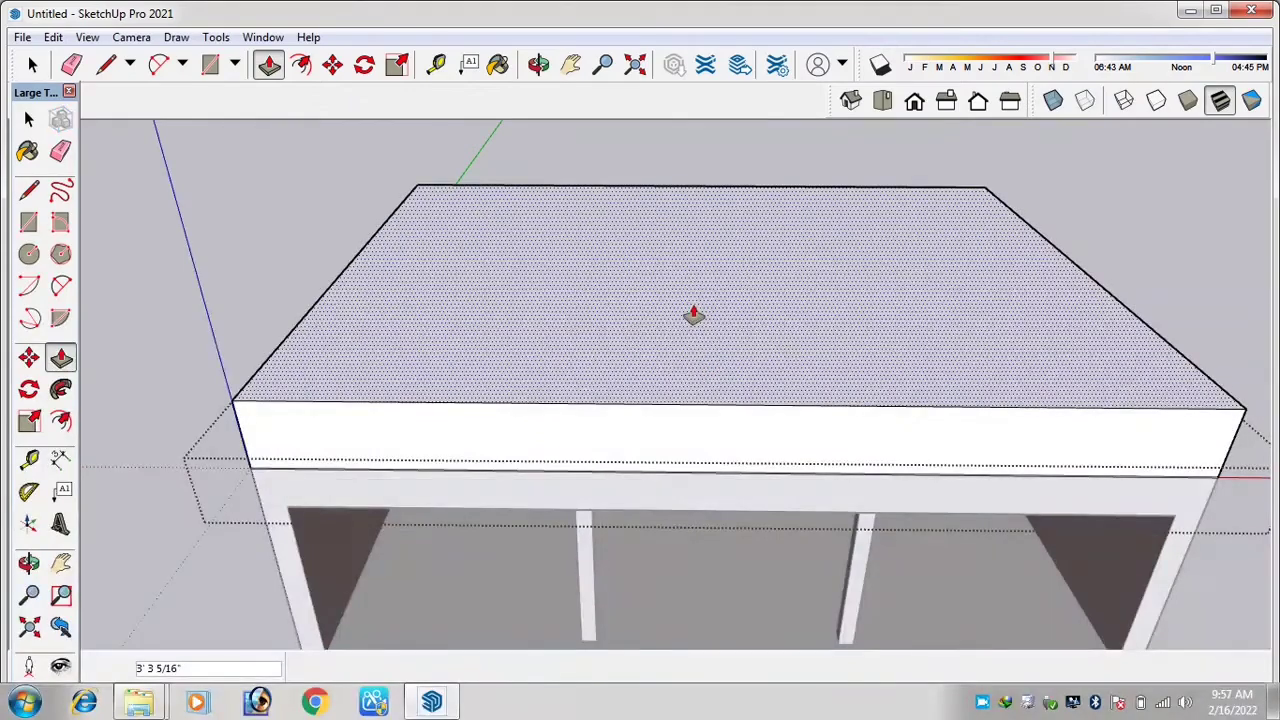
pyautogui.write('6')
pyautogui.press('Return')
pyautogui.scroll(-3, 643, 391)
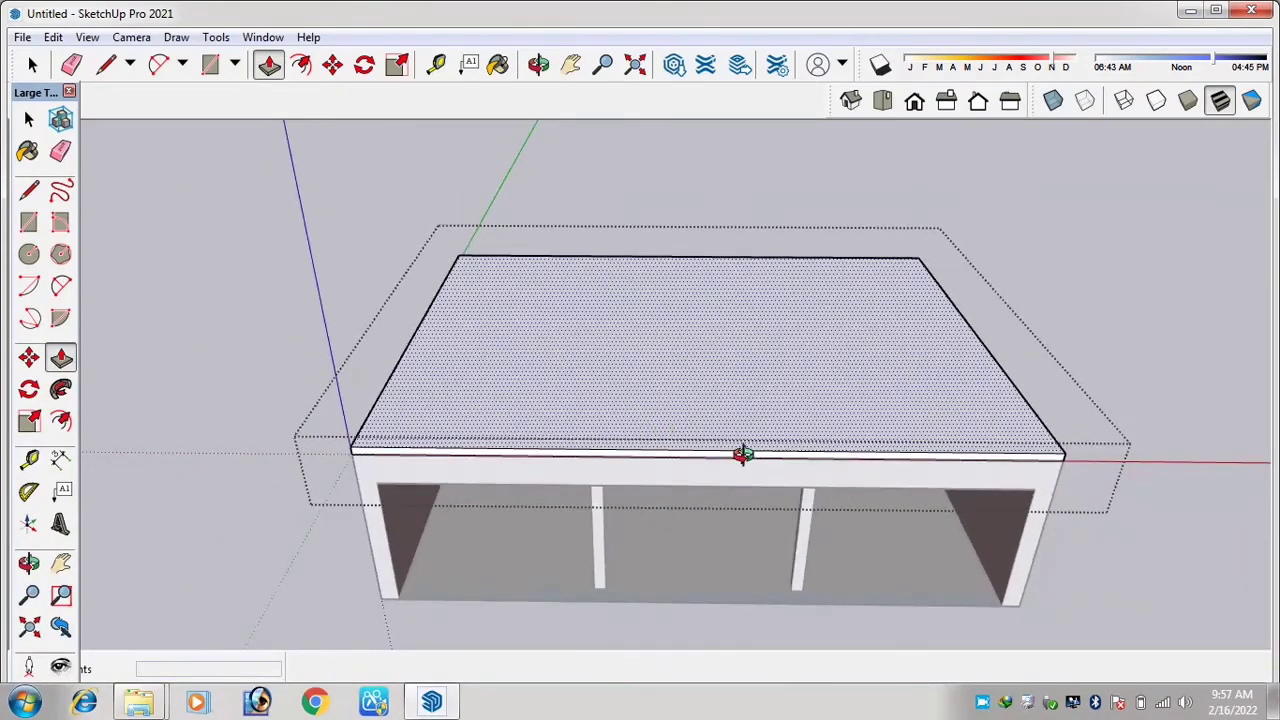
# - Extend the roof slab 2' outward past the side wall that meets the red axis
pyautogui.press('o')
pyautogui.moveTo(920, 474); pyautogui.dragTo(636, 433)
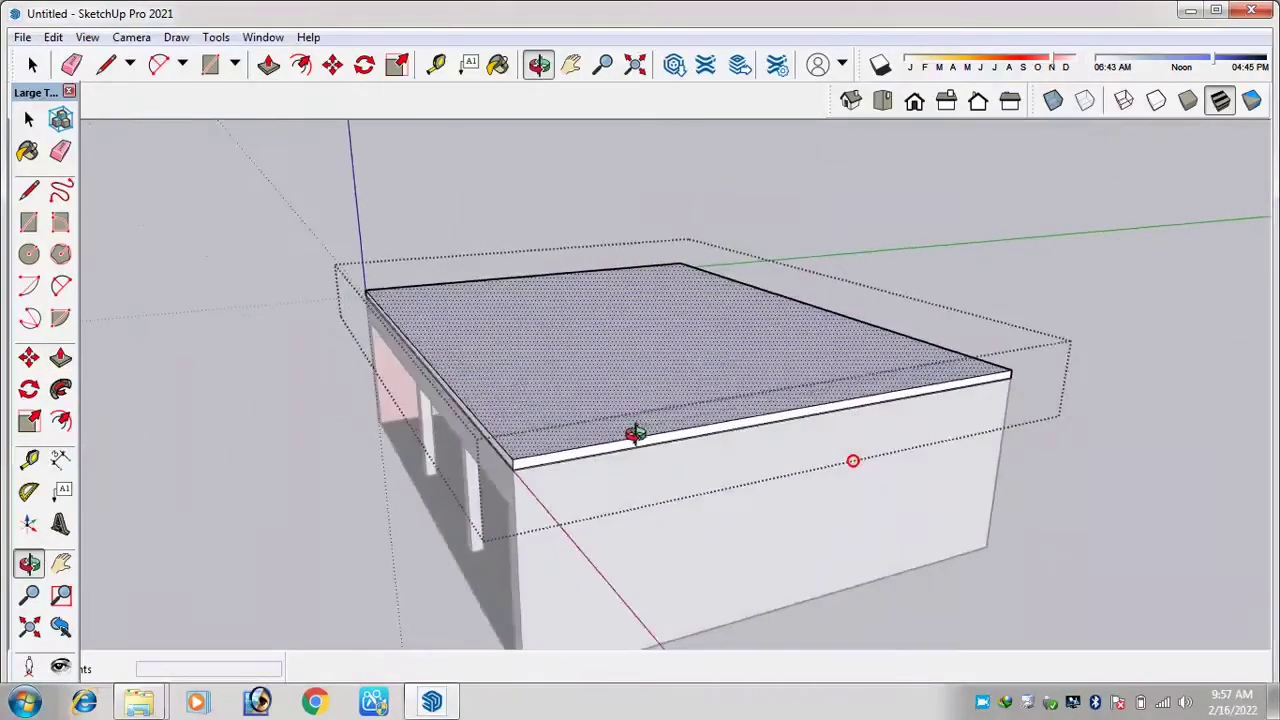
pyautogui.scroll(5, 606, 449)
pyautogui.press('p')
pyautogui.click(611, 441)
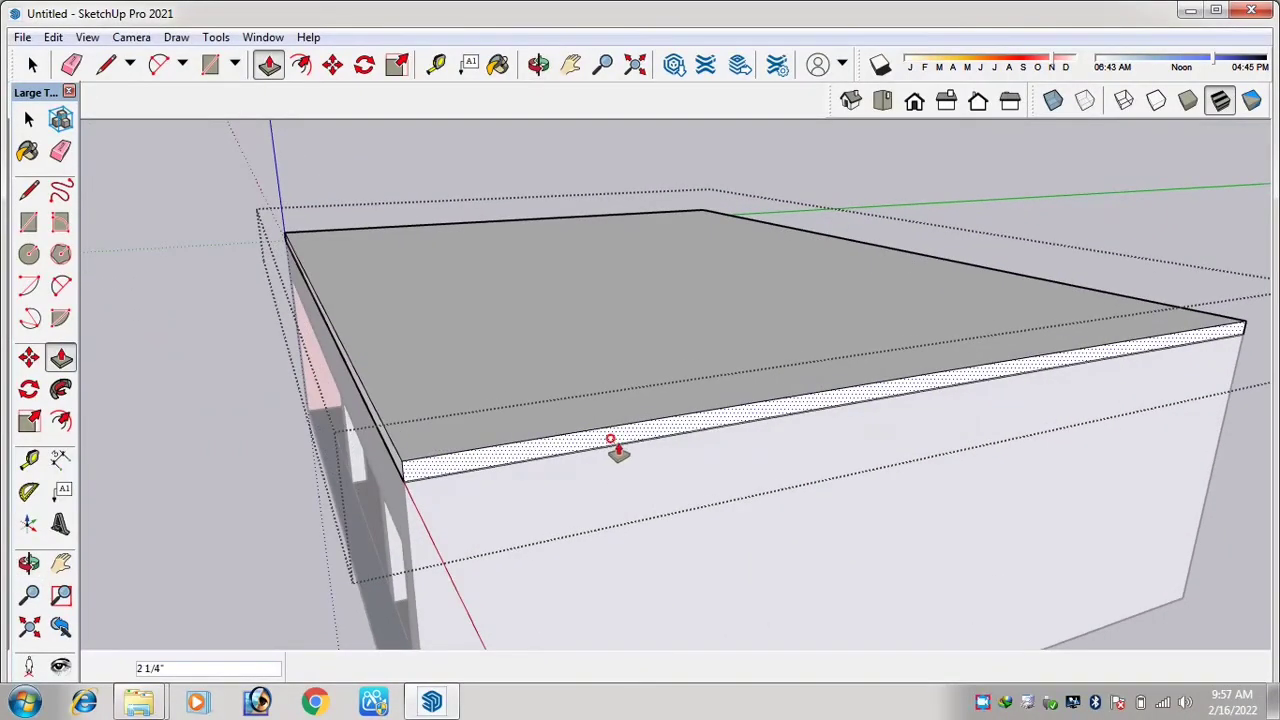
pyautogui.write("2'")
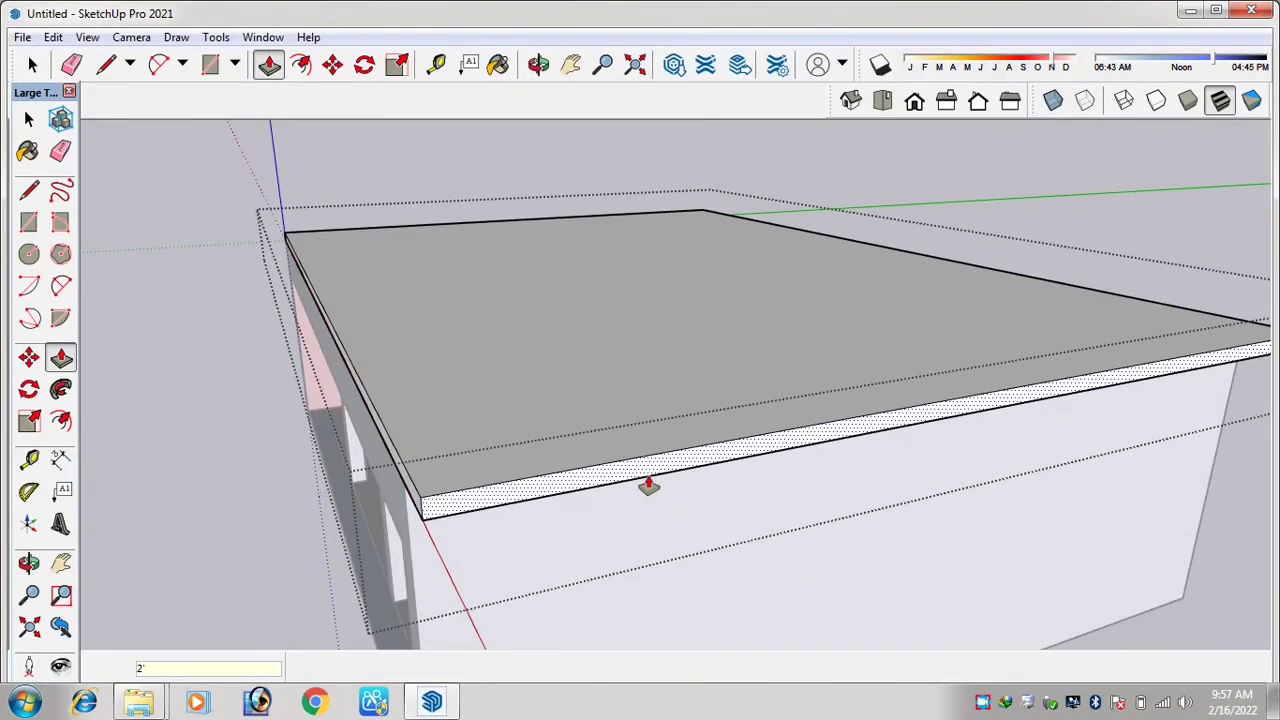
pyautogui.press('Return')
# - Pull the roof slab's rear edge face outward so that it overhangs the back wall of the house
pyautogui.press('o')
pyautogui.moveTo(903, 508); pyautogui.dragTo(489, 437)
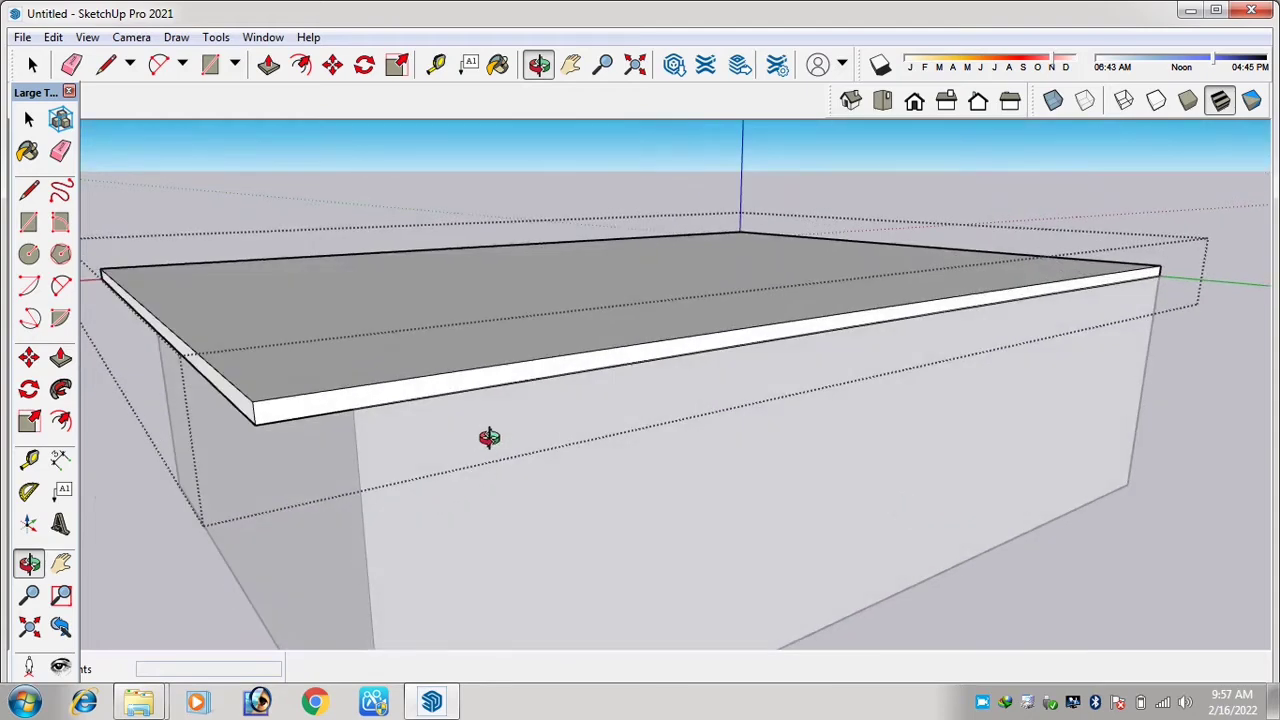
pyautogui.scroll(2, 489, 437)
pyautogui.press('p')
pyautogui.click(488, 362)
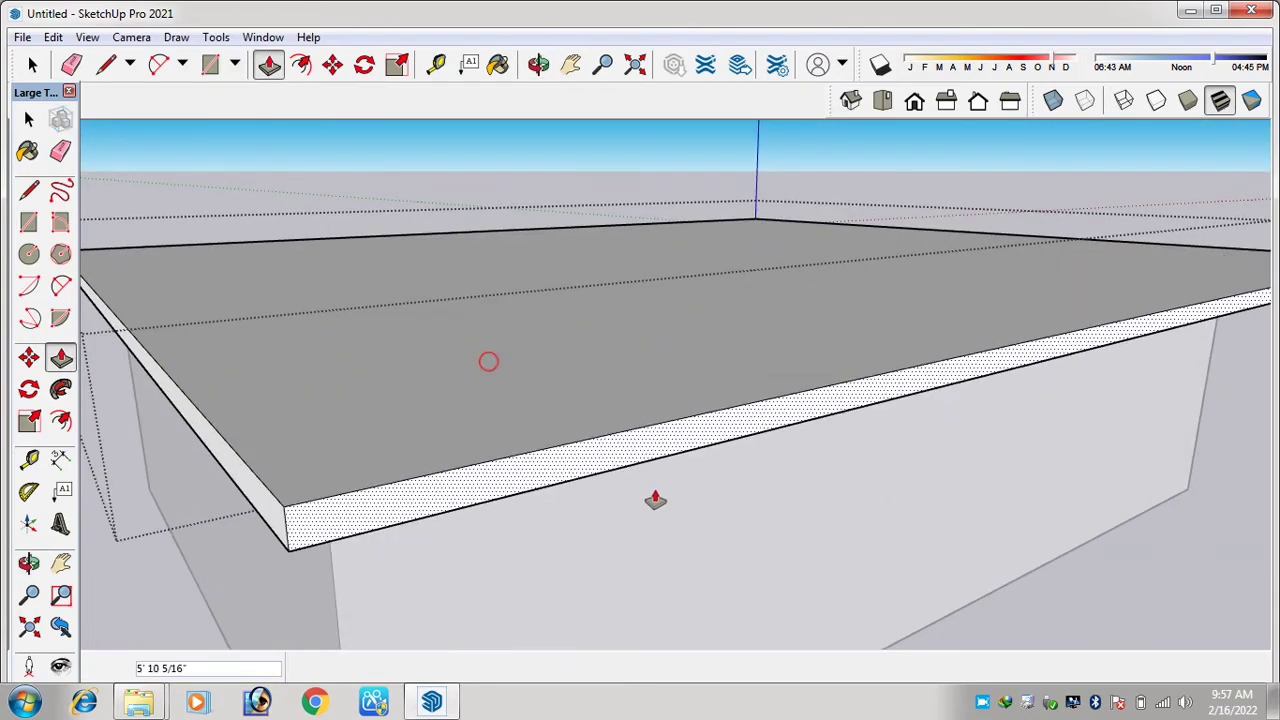
pyautogui.press('Escape')
pyautogui.scroll(-3, 648, 492)
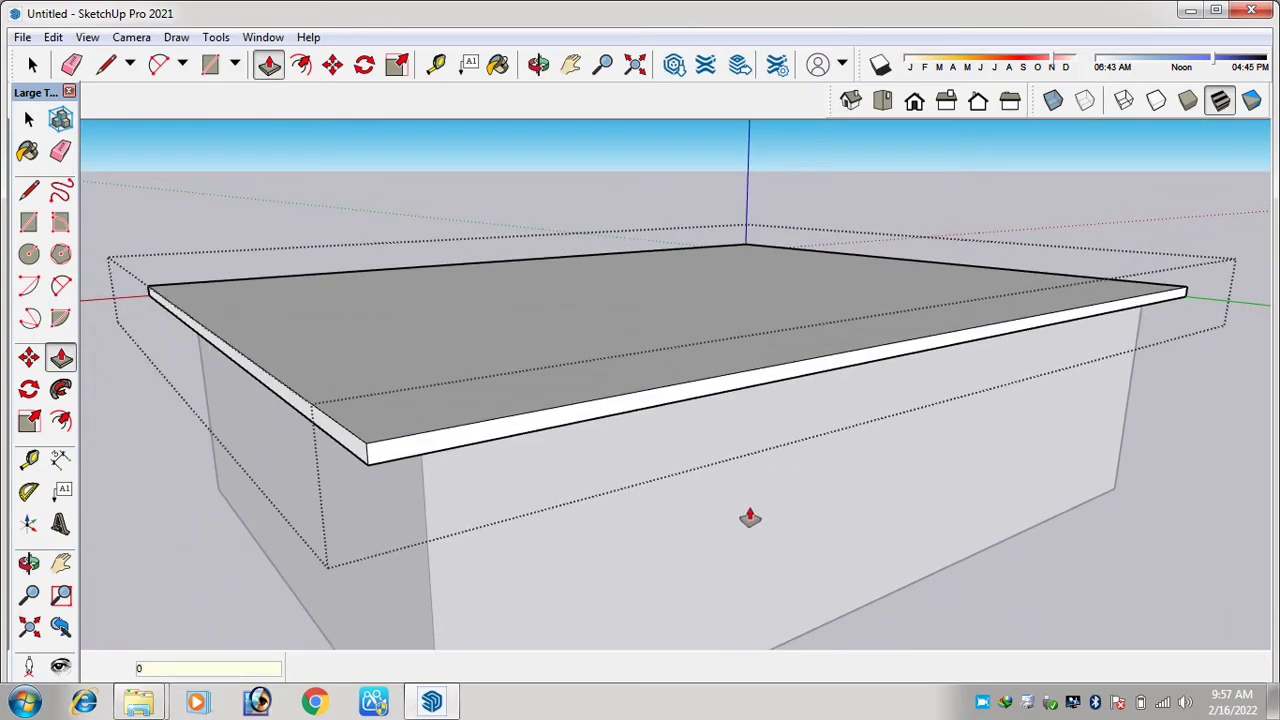
# - Extend the roof slab 2' outward past the remaining side wall, beside the green axis
pyautogui.press('o')
pyautogui.moveTo(932, 503); pyautogui.dragTo(333, 505)
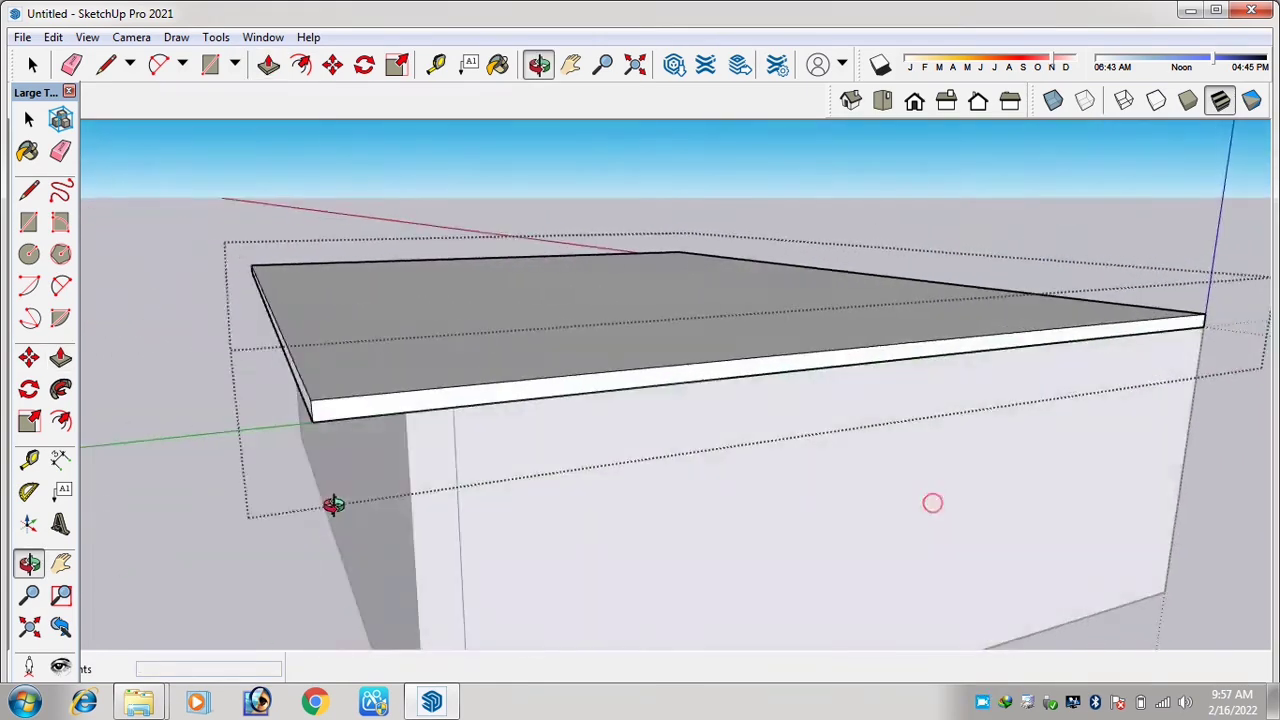
pyautogui.press('p')
pyautogui.click(523, 402)
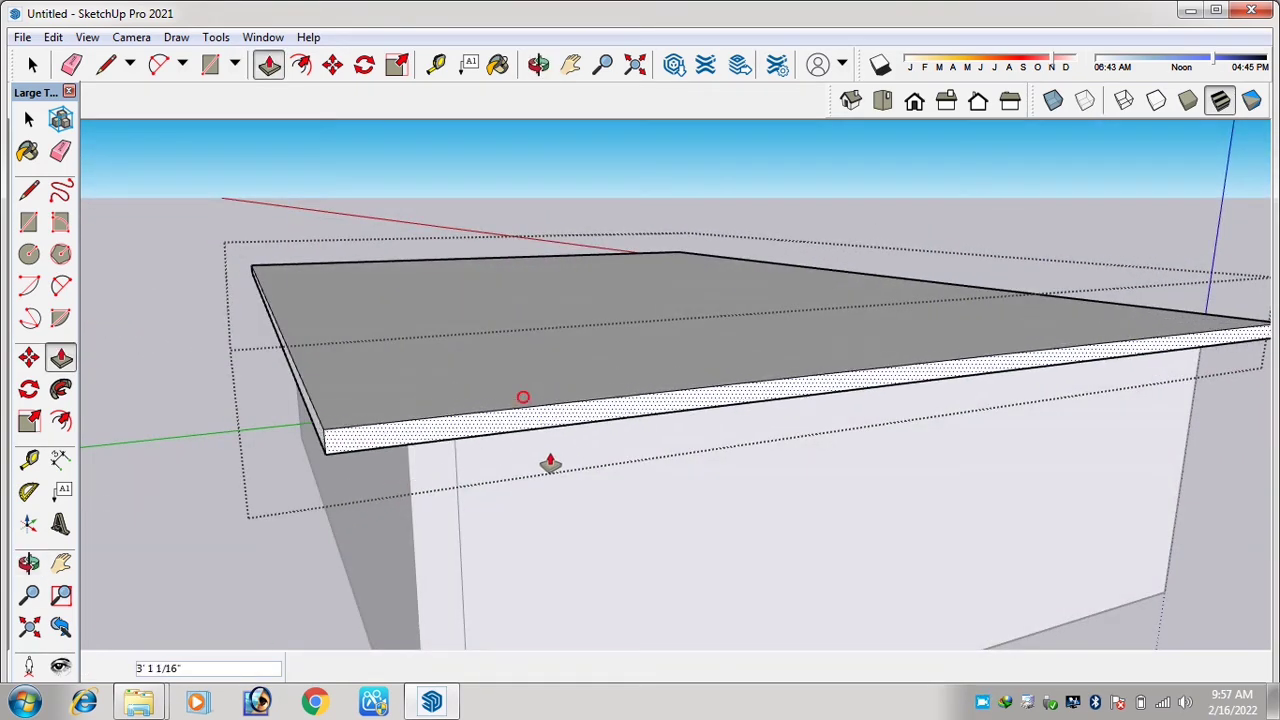
pyautogui.press('Return')
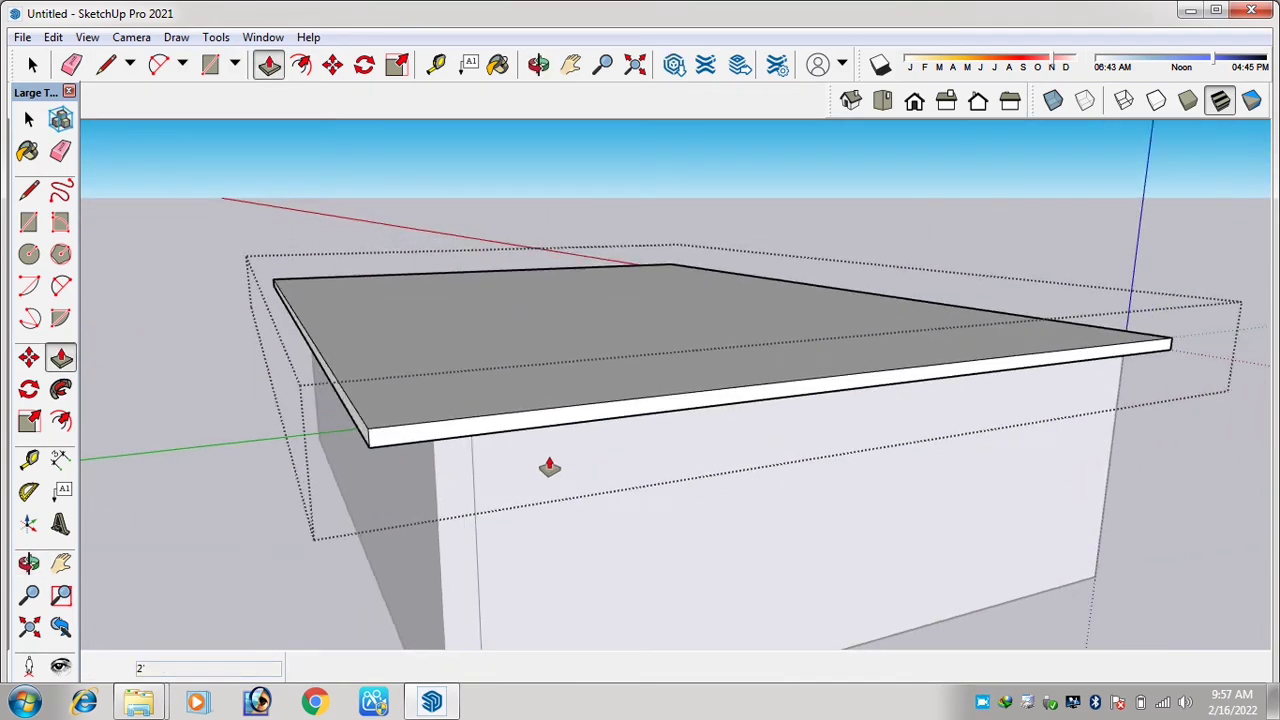
# - Extend the roof slab's front edge 2' outward over the porch and finish the Push/Pull work
pyautogui.press('o')
pyautogui.moveTo(682, 469); pyautogui.dragTo(491, 397)
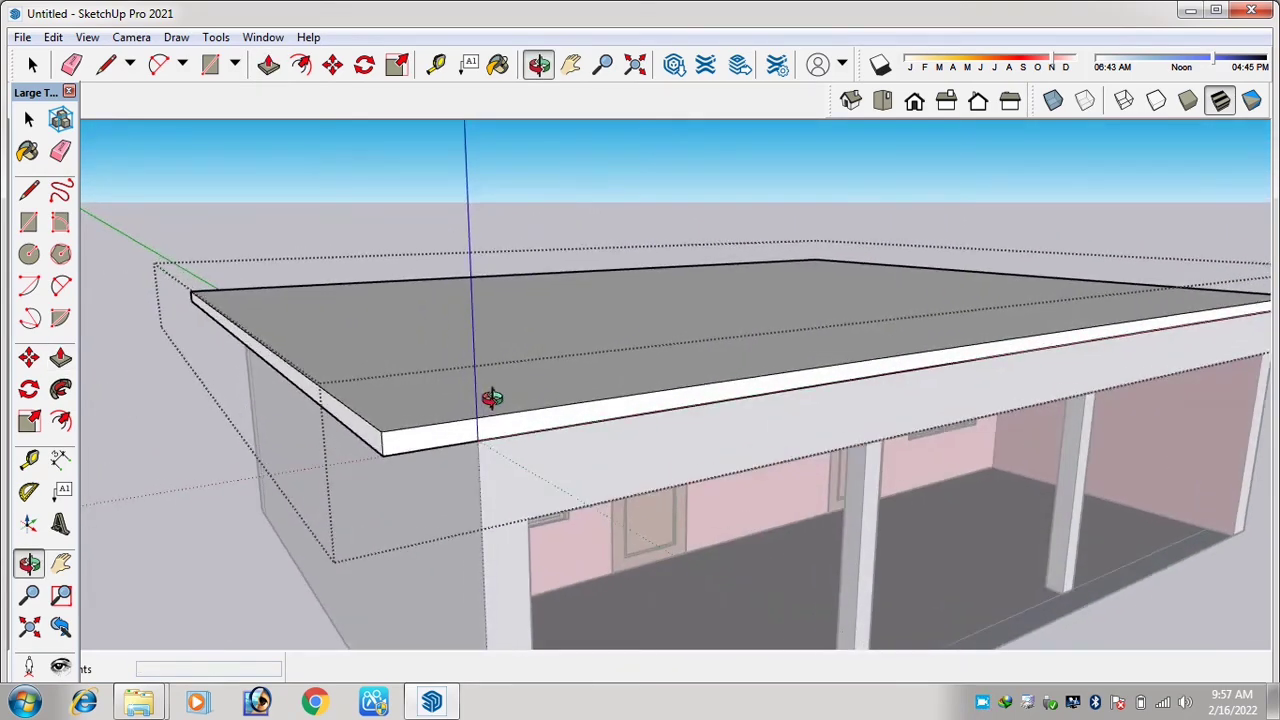
pyautogui.press('p')
pyautogui.click(556, 422)
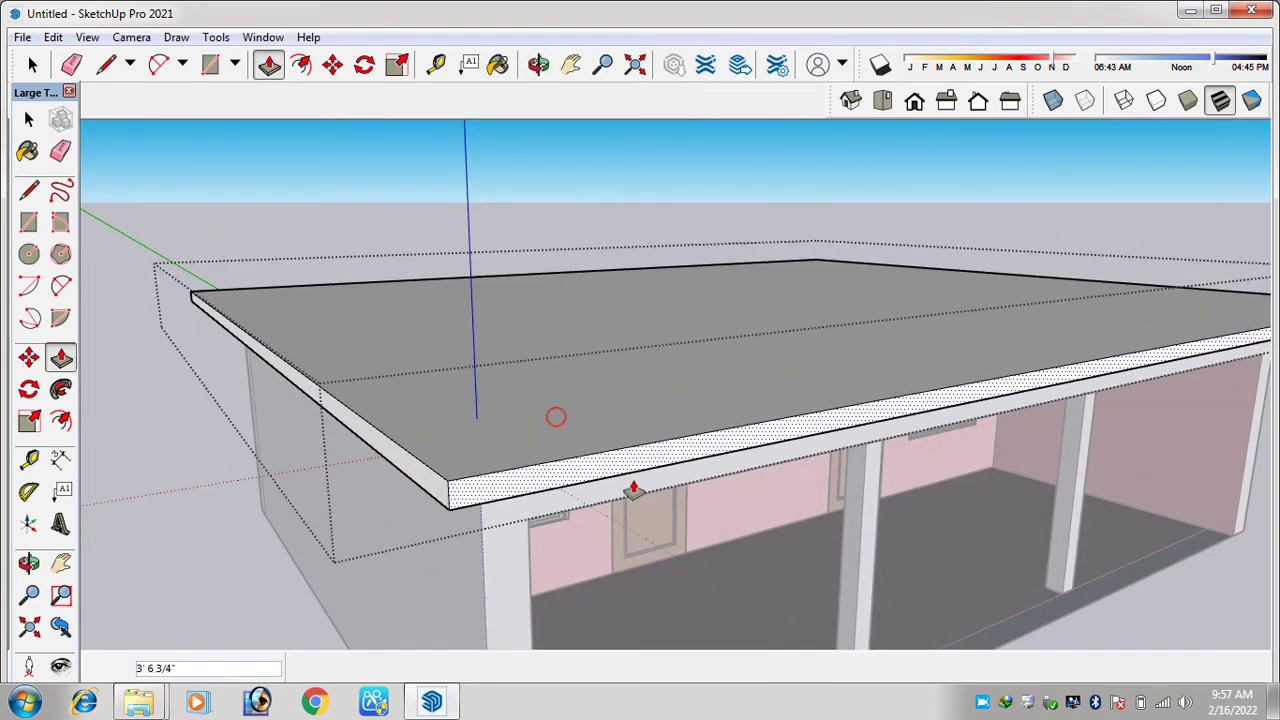
pyautogui.scroll(-2, 633, 490)
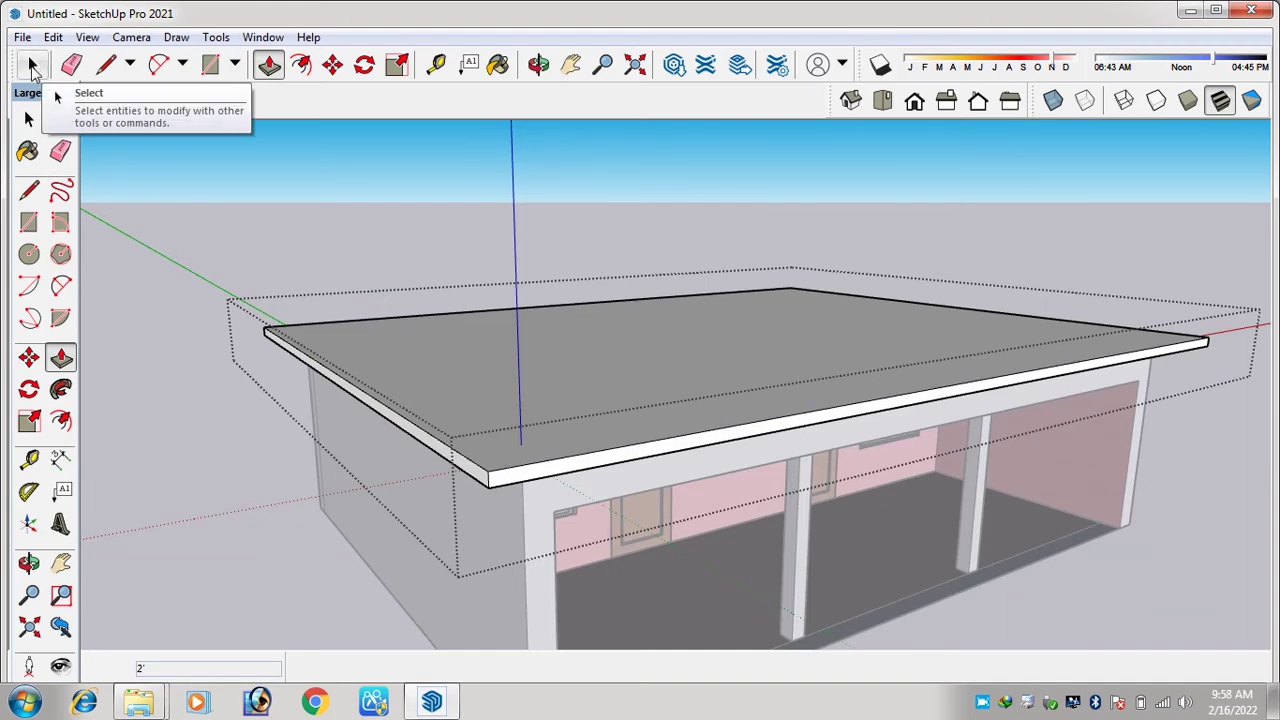
pyautogui.click(32, 68)
# - Leave the roof group and examine the roofed house from several angles, including the standard Iso and Top views
pyautogui.moveTo(540, 195); pyautogui.dragTo(541, 353, button='middle')
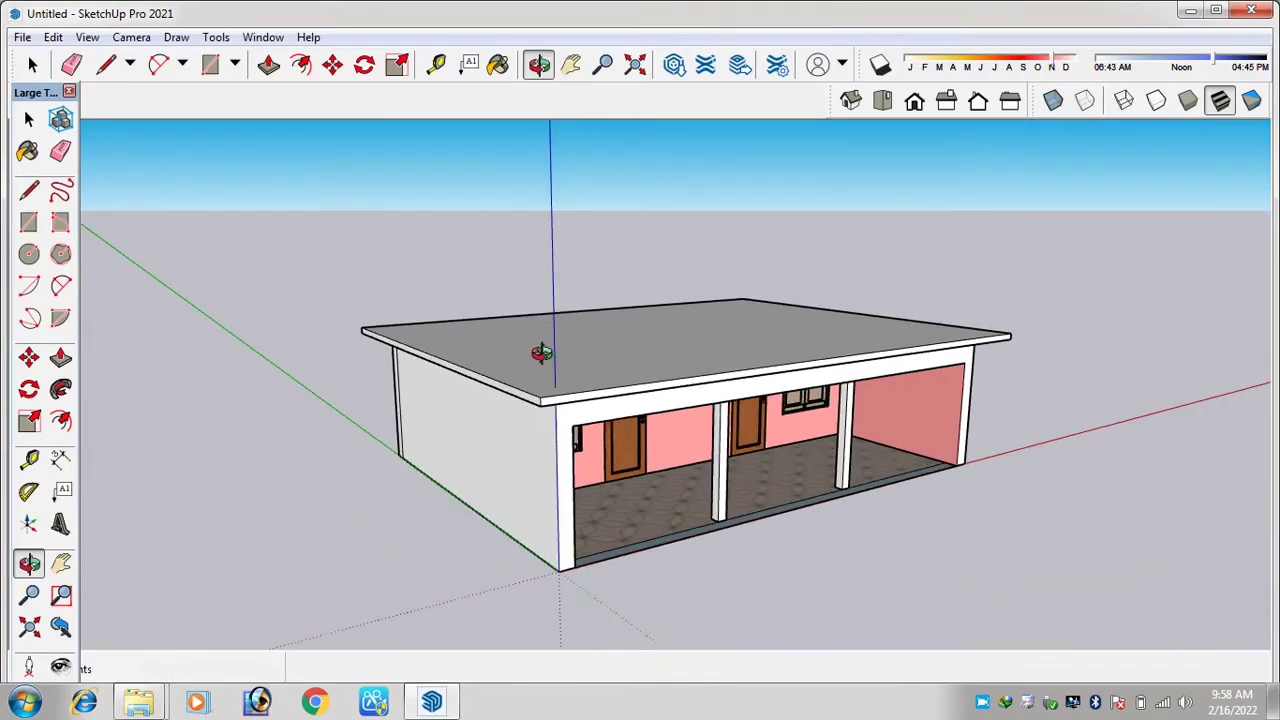
pyautogui.scroll(4, 933, 454)
pyautogui.moveTo(831, 437); pyautogui.dragTo(706, 438, button='middle')
pyautogui.scroll(-3, 700, 440)
pyautogui.scroll(4, 693, 453)
pyautogui.scroll(-3, 736, 450)
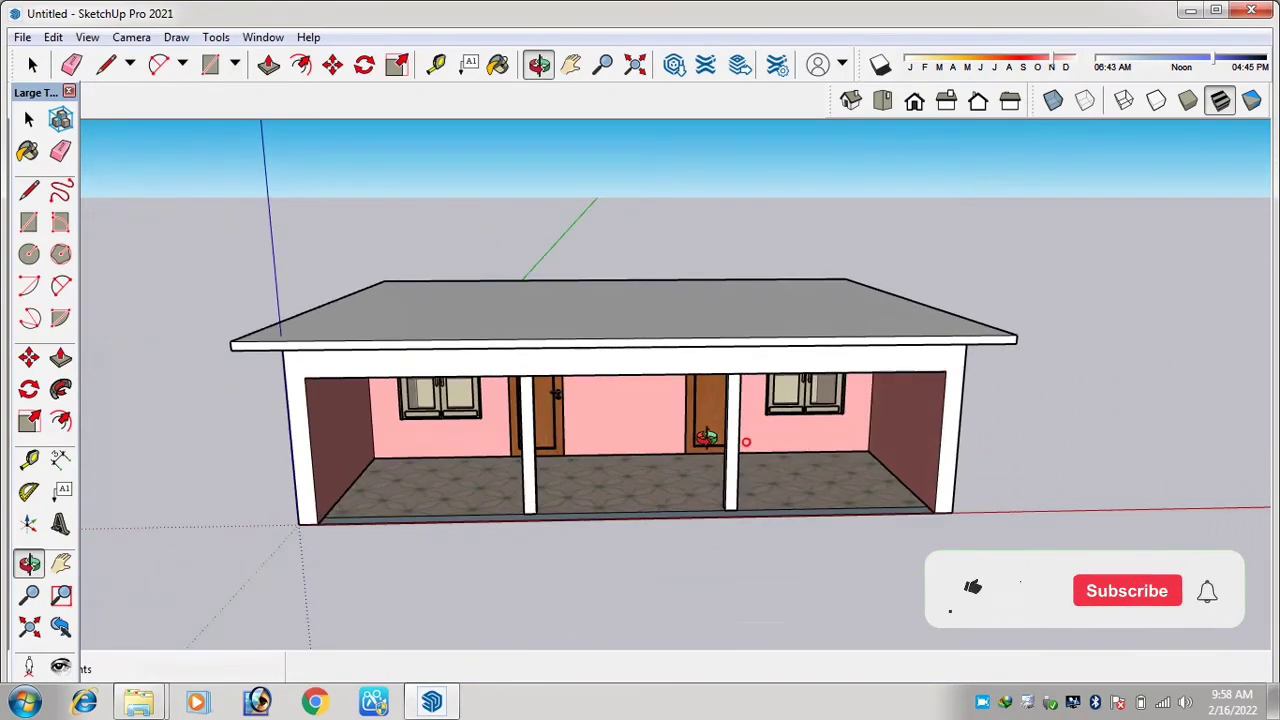
pyautogui.click(849, 102)
pyautogui.click(876, 101)
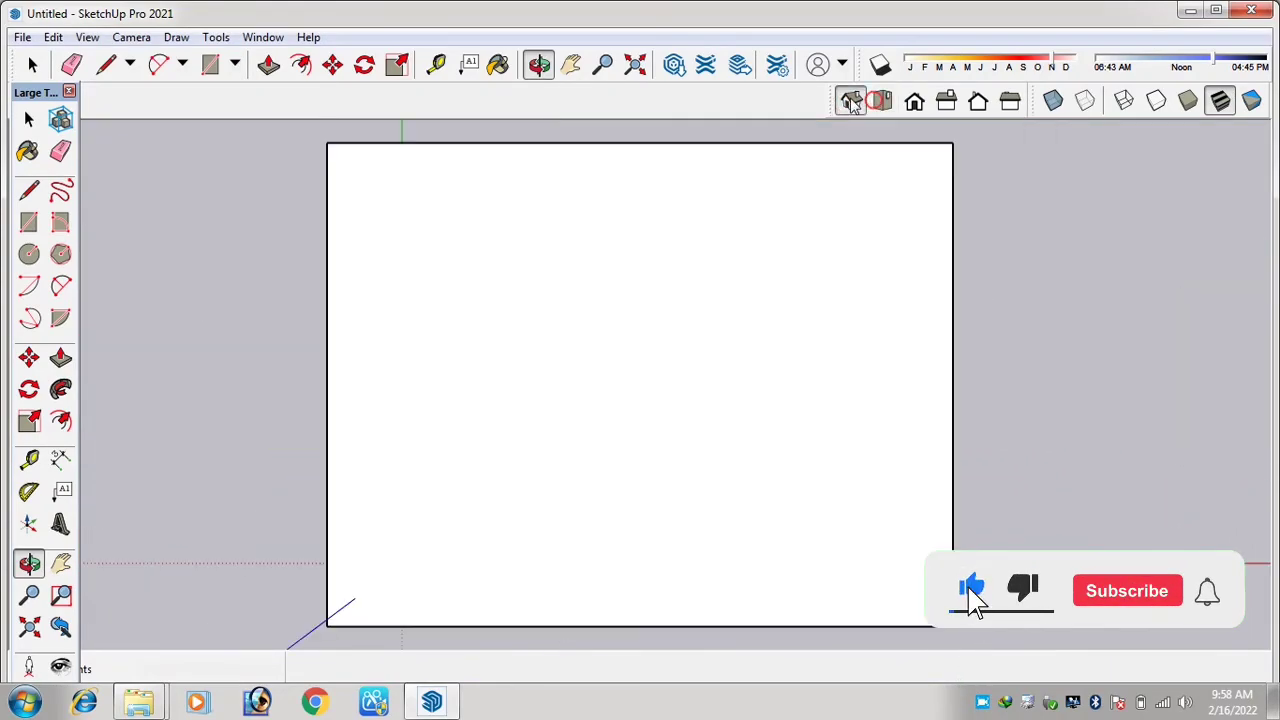
pyautogui.click(849, 102)
pyautogui.click(880, 101)
pyautogui.click(849, 102)
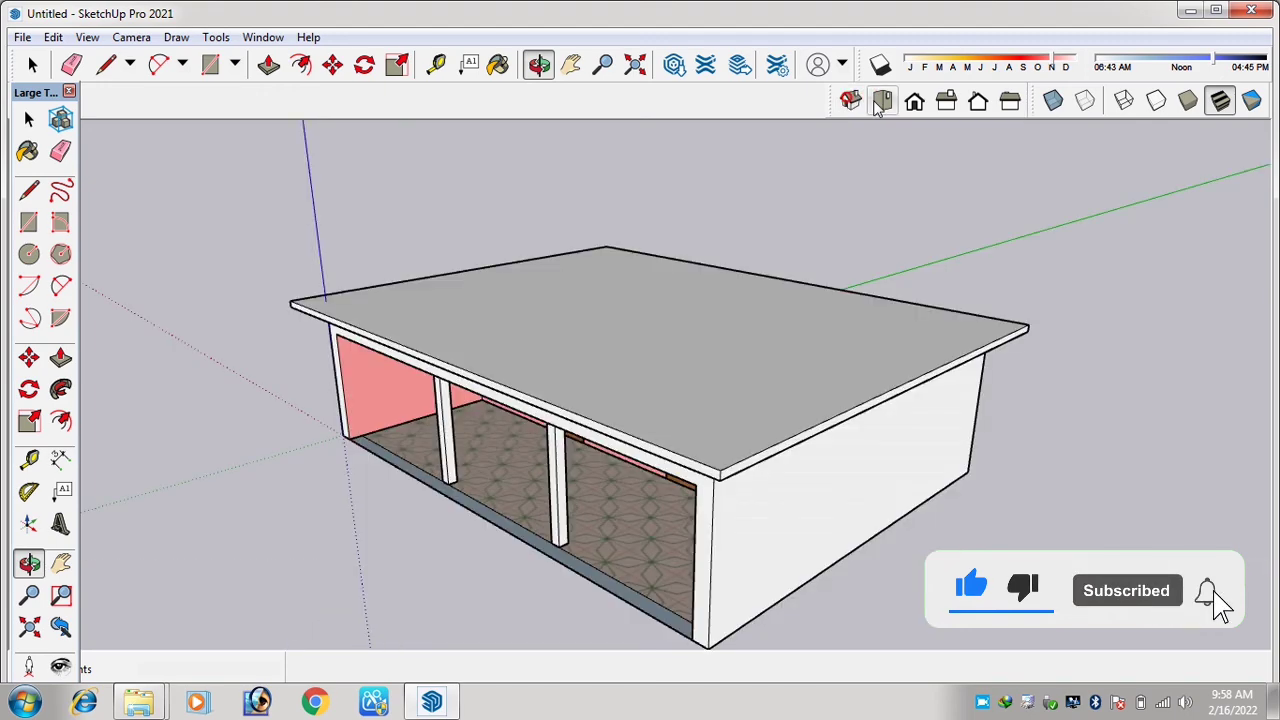
pyautogui.moveTo(586, 409); pyautogui.dragTo(870, 400, button='middle')
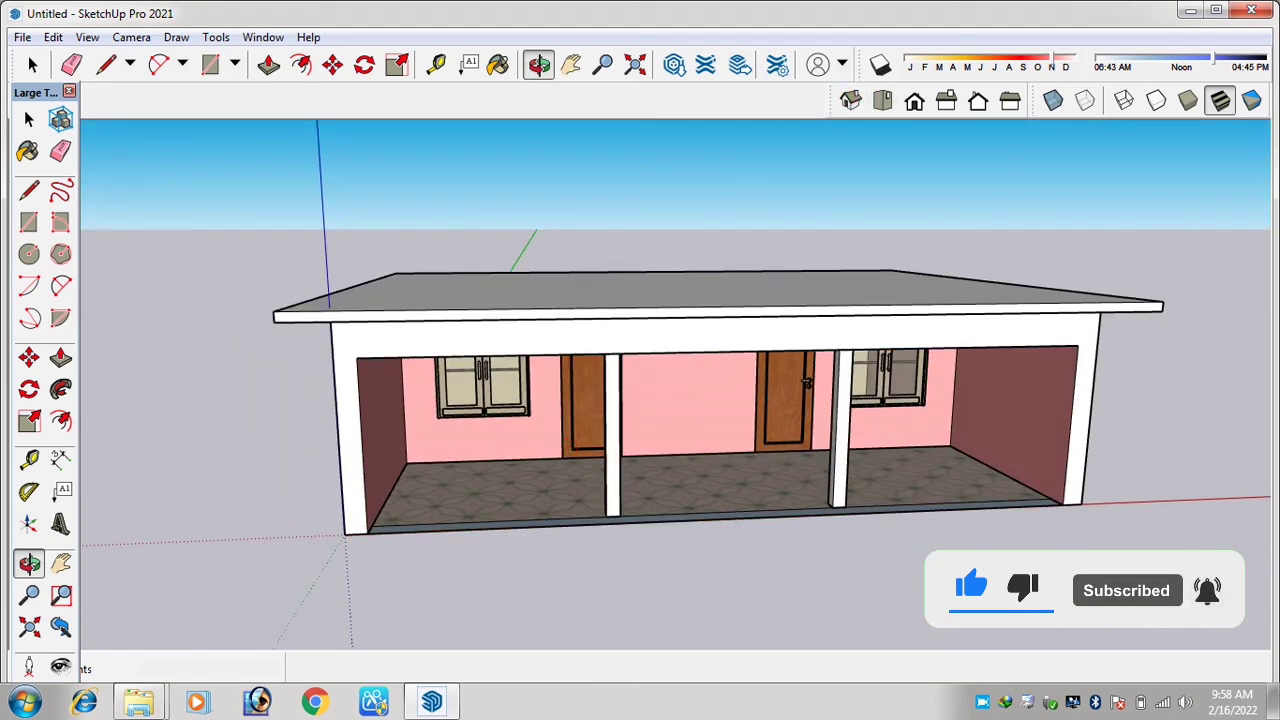
pyautogui.click(1030, 708)
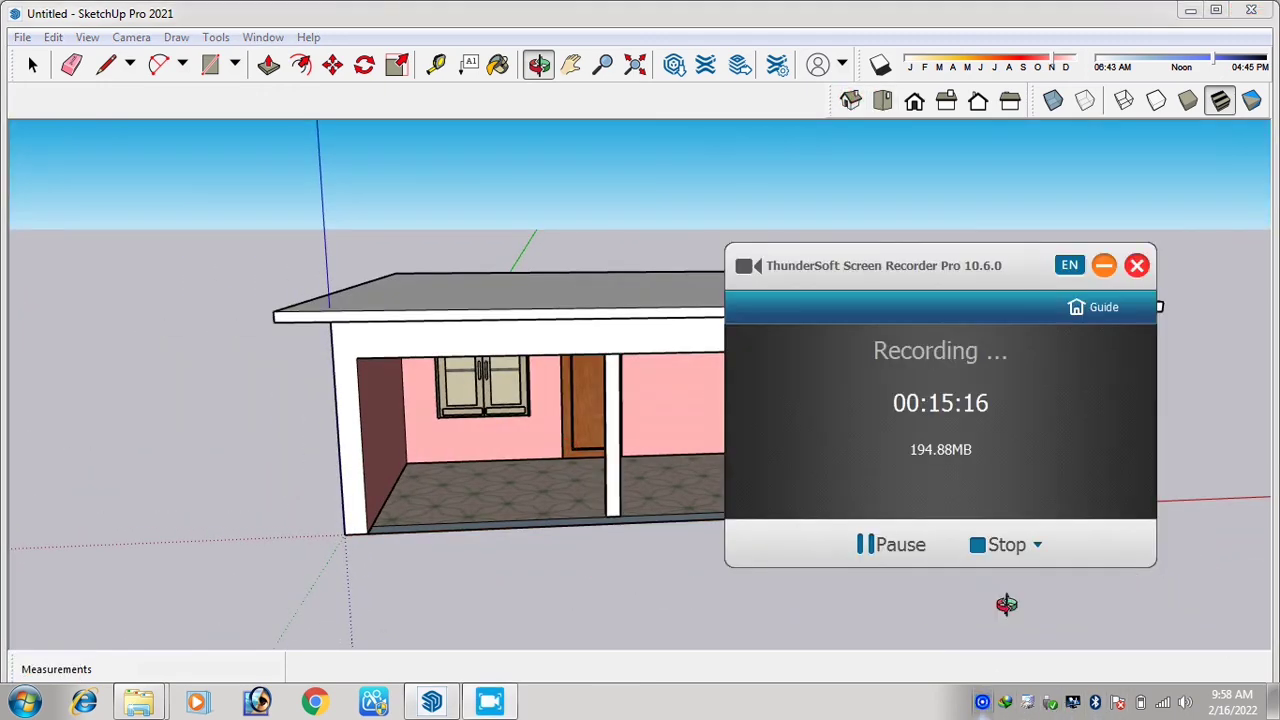